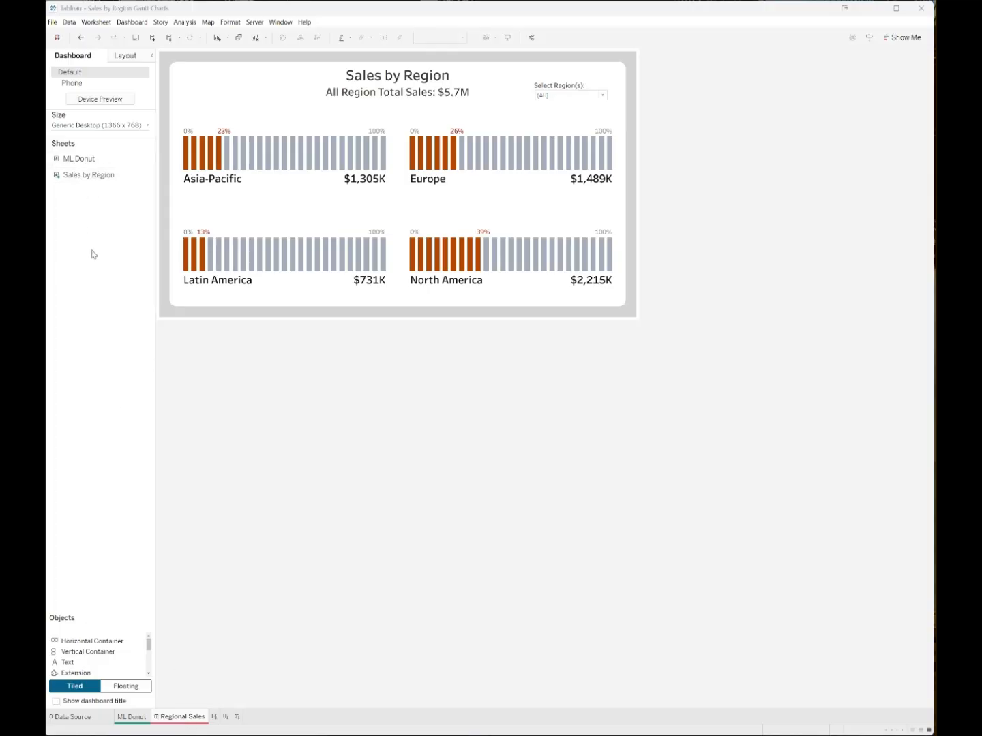
Unhide all sheets used in the Regional Sales dashboard and open the Sales by Region worksheet.
{"action": "right_click", "coordinate": [179, 721]}
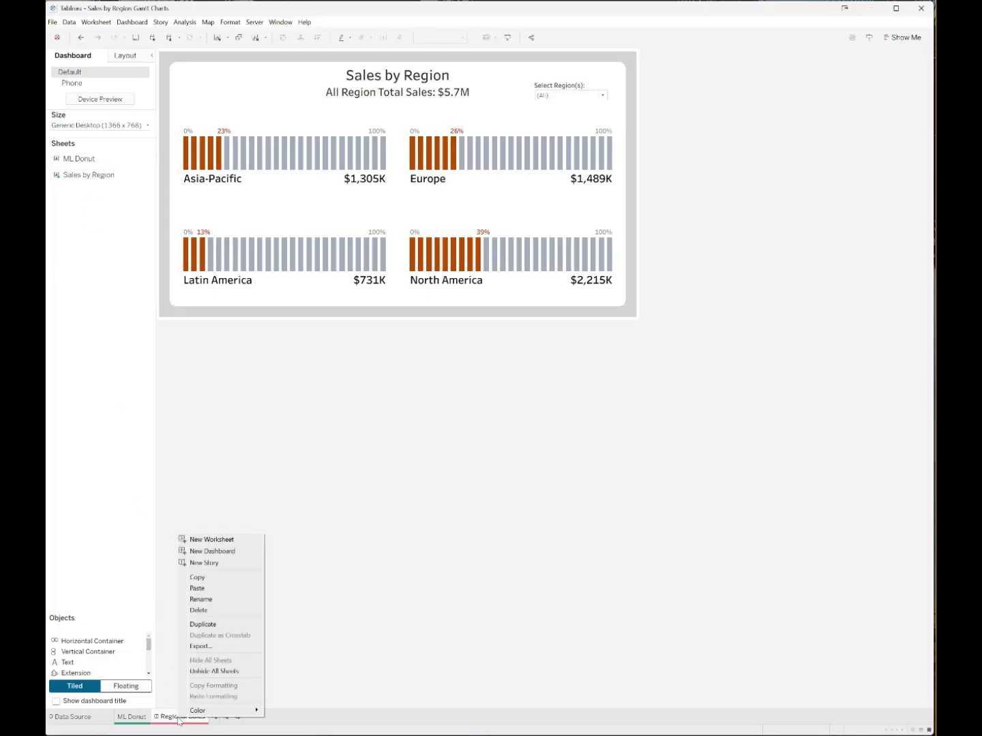
{"action": "left_click", "coordinate": [196, 673]}
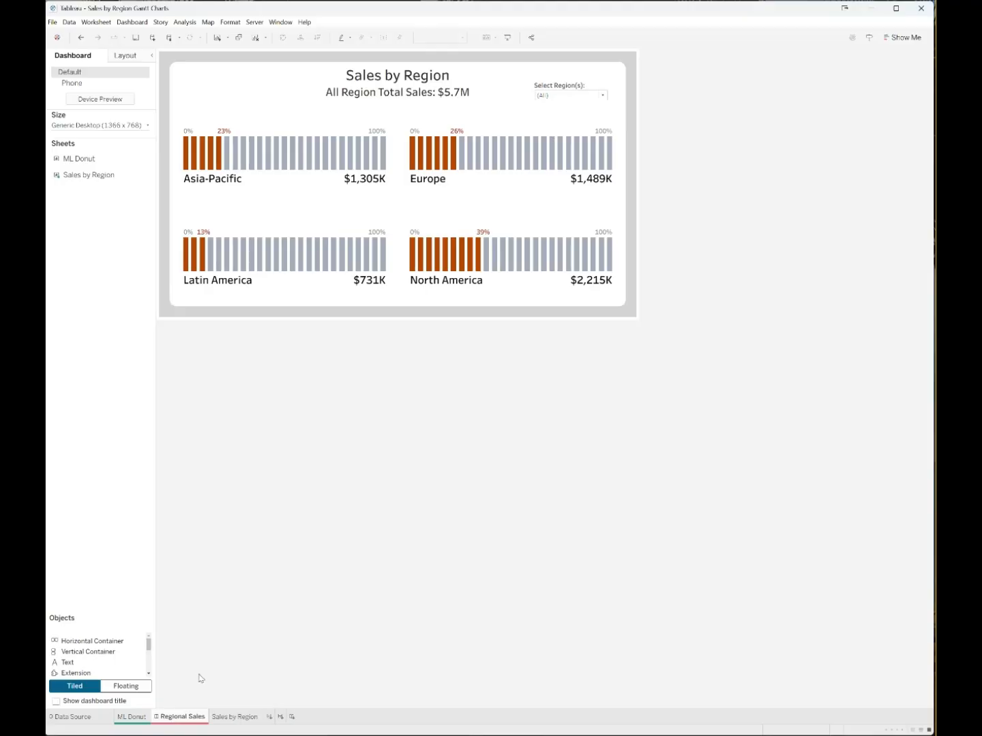
{"action": "left_click", "coordinate": [235, 717]}
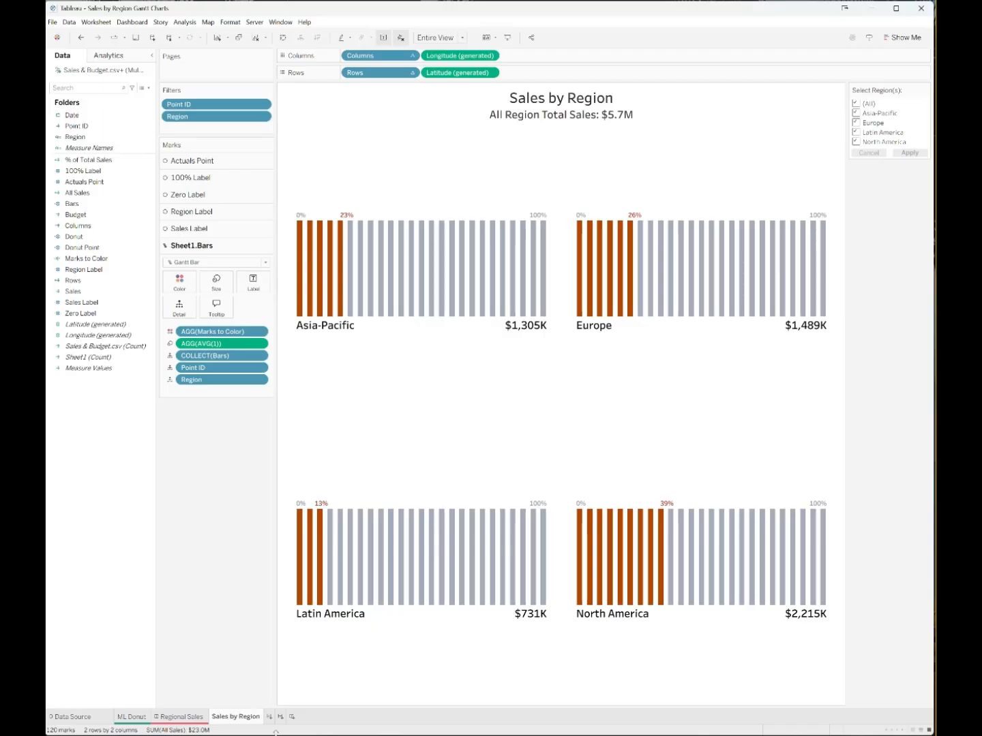
Create a new worksheet and filter it on Point ID, using all values with the condition formula [Point ID]<26.
{"action": "left_click", "coordinate": [270, 716]}
{"action": "left_click_drag", "start_coordinate": [76, 129], "coordinate": [184, 120]}
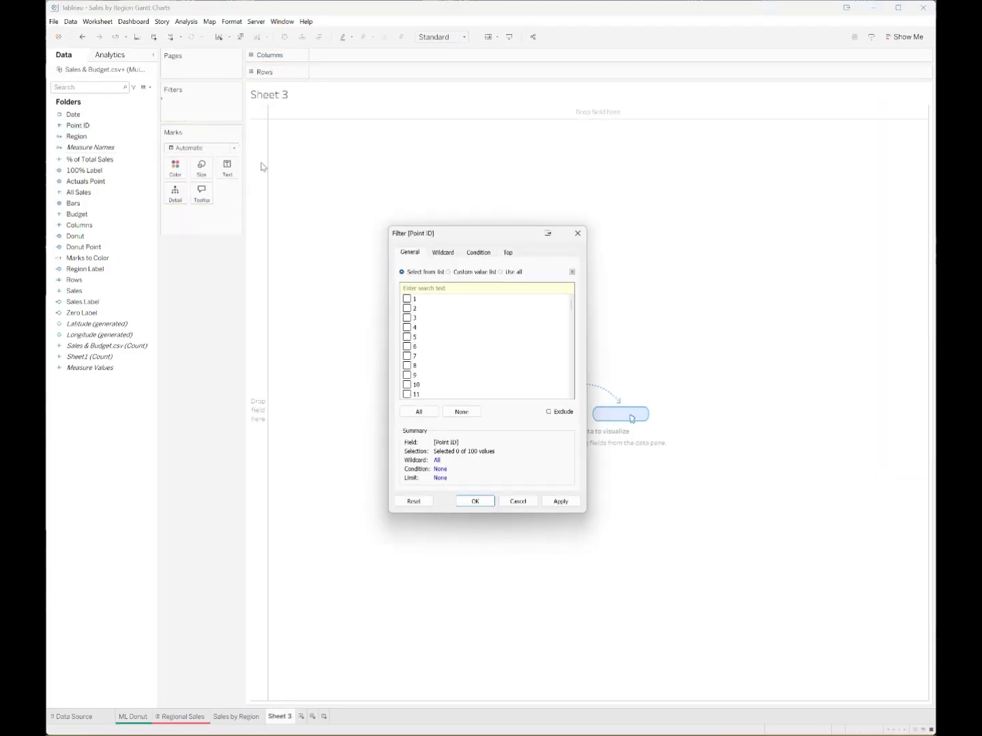
{"action": "left_click", "coordinate": [501, 272]}
{"action": "left_click", "coordinate": [482, 255]}
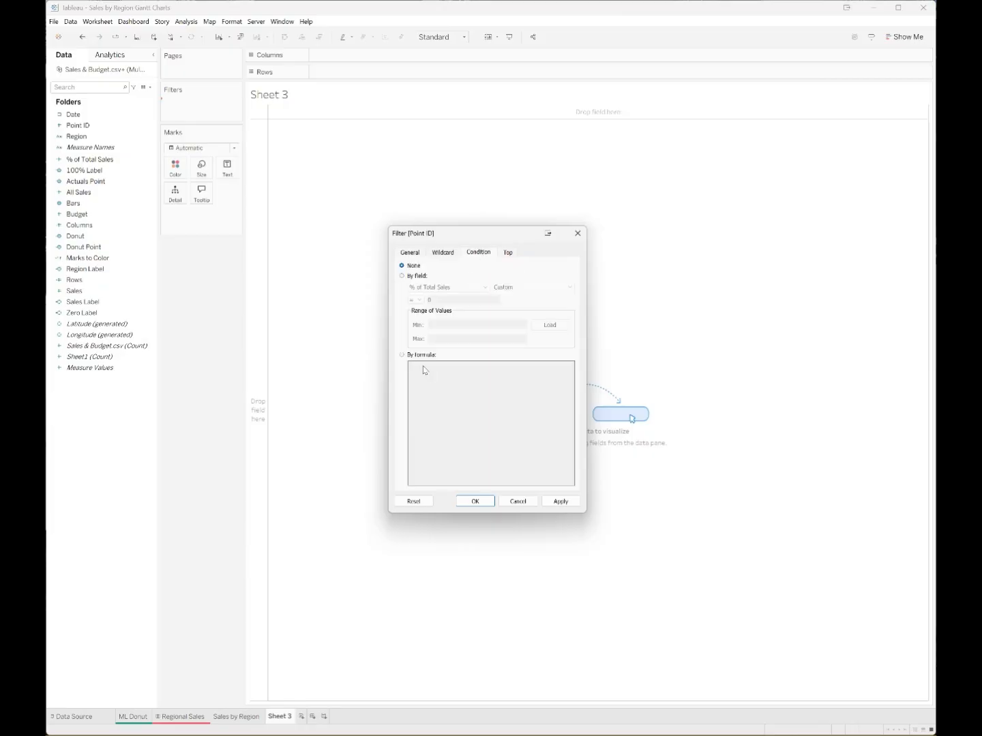
{"action": "left_click", "coordinate": [402, 354]}
{"action": "left_click", "coordinate": [434, 369]}
{"action": "type", "text": "point"}
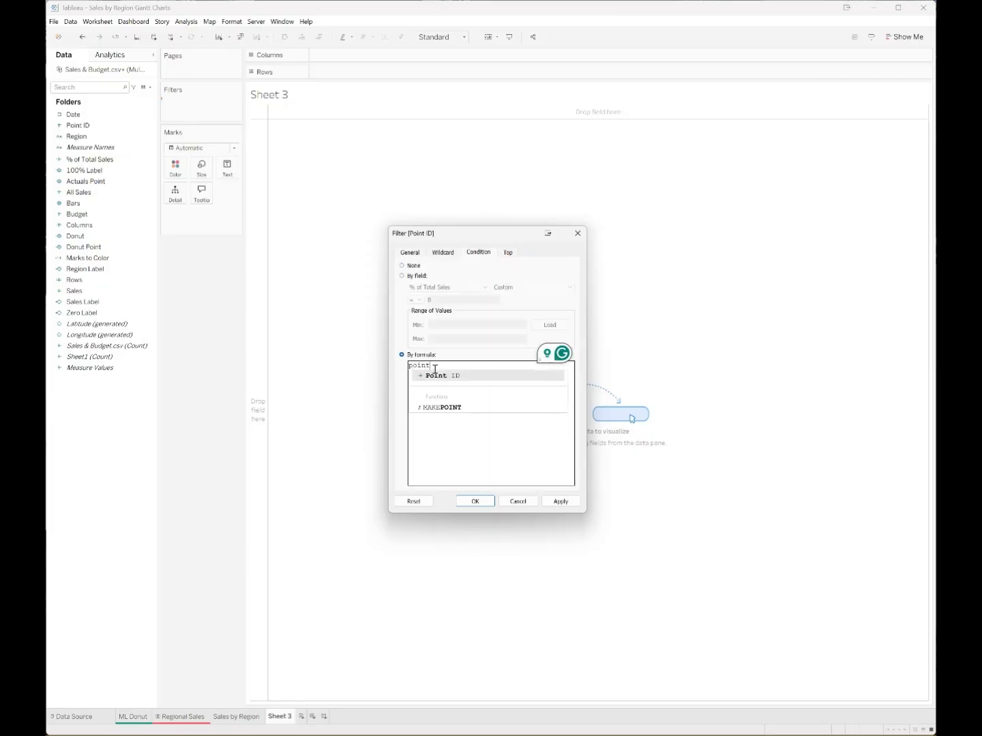
{"action": "key", "text": "Return"}
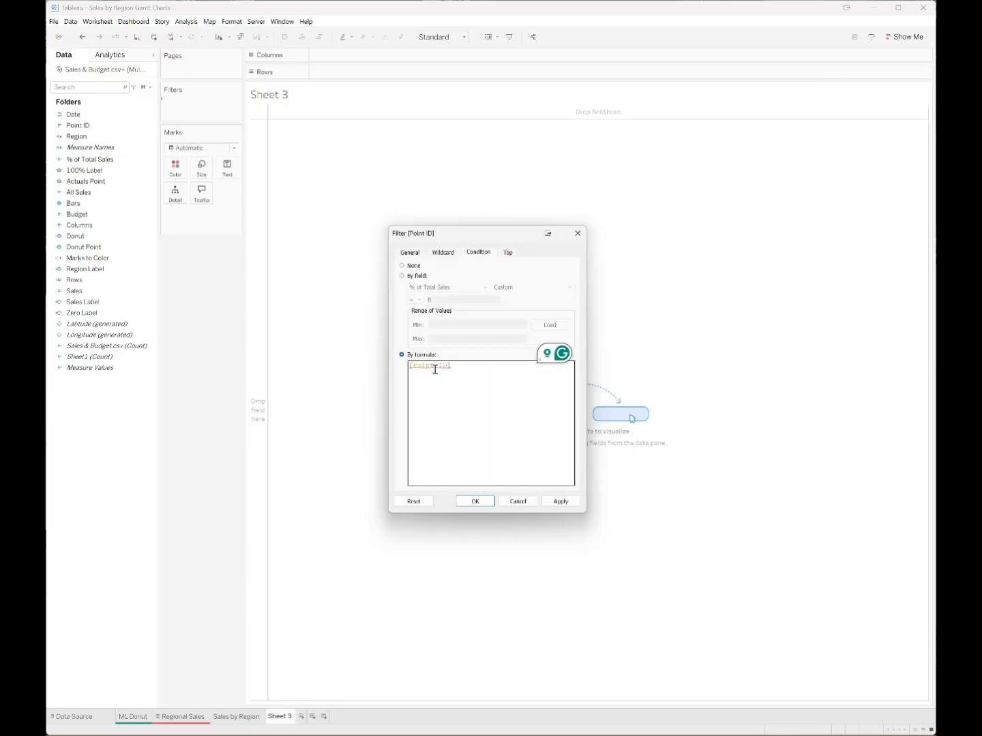
{"action": "type", "text": "<26"}
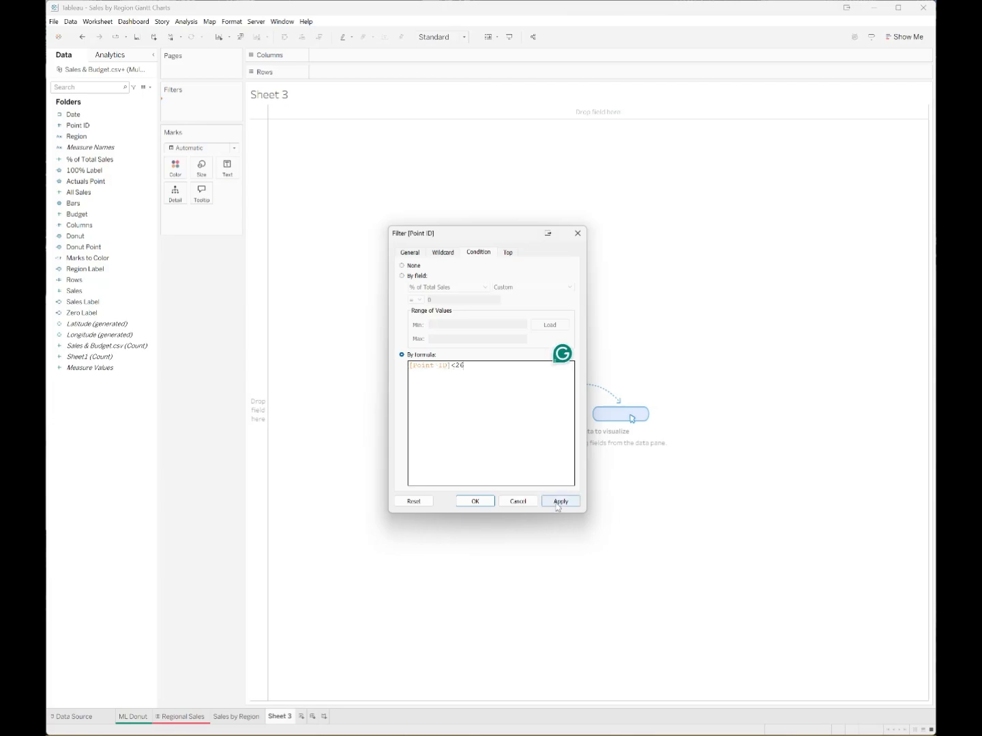
{"action": "left_click", "coordinate": [558, 503]}
{"action": "left_click", "coordinate": [474, 501]}
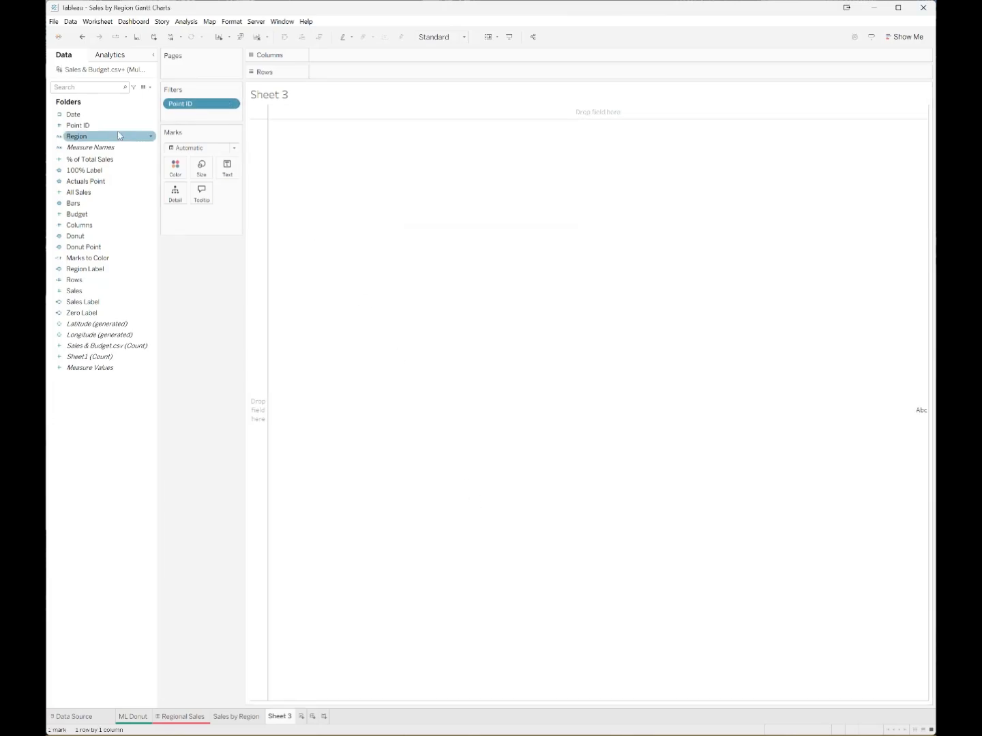
Filter the new worksheet on Region, keeping only Asia-Pacific.
{"action": "left_click_drag", "start_coordinate": [78, 126], "coordinate": [389, 7]}
{"action": "left_click_drag", "start_coordinate": [92, 142], "coordinate": [183, 114]}
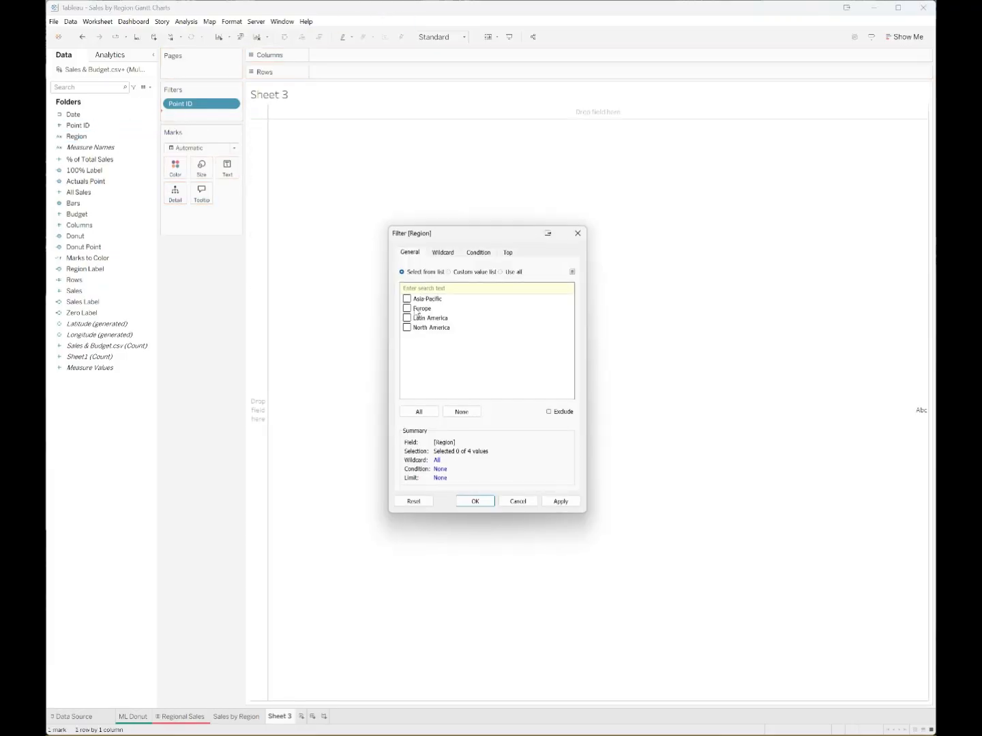
{"action": "left_click", "coordinate": [560, 503]}
{"action": "left_click", "coordinate": [475, 500]}
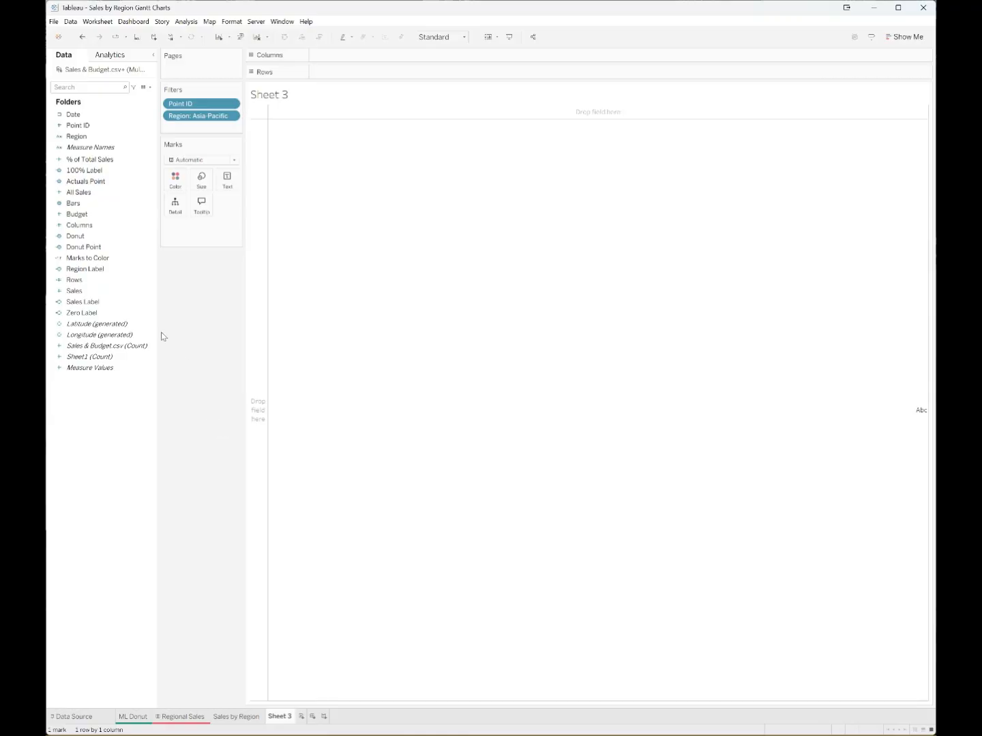
Plot the Bars field on the map as Gantt Bar marks with Point ID as detail.
{"action": "double_click", "coordinate": [83, 204]}
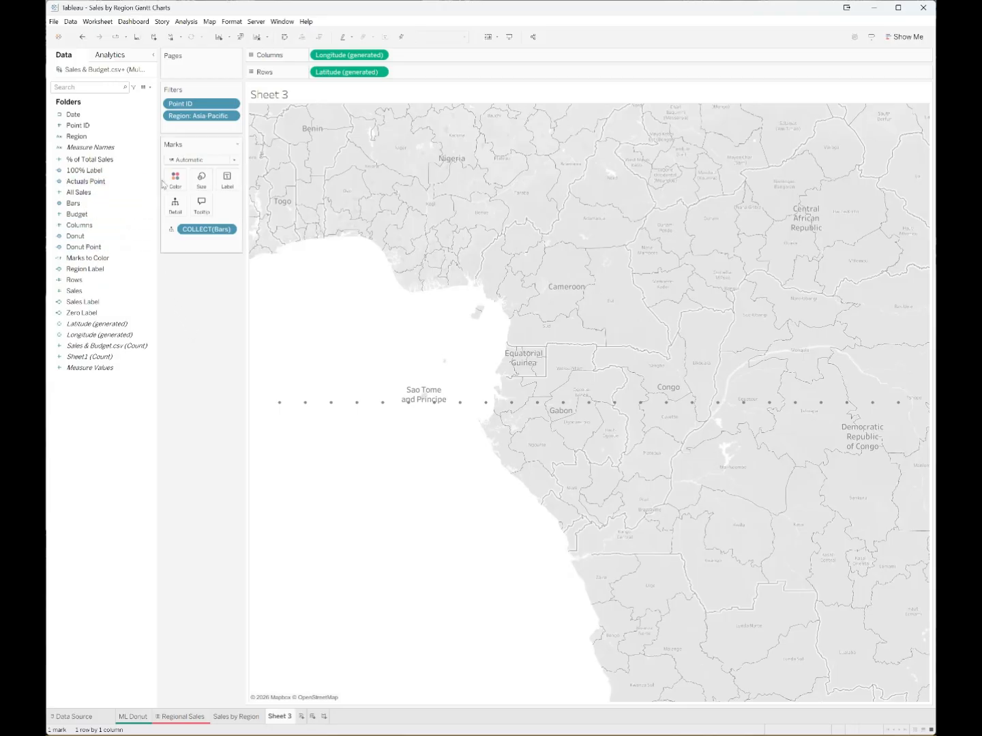
{"action": "left_click", "coordinate": [233, 163]}
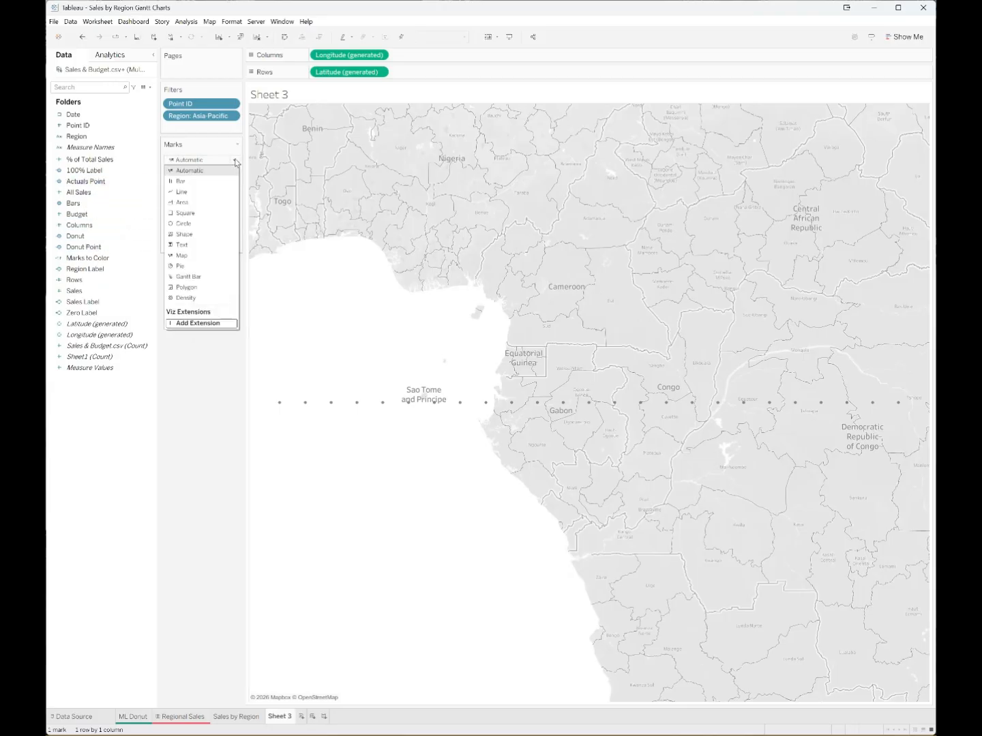
{"action": "left_click", "coordinate": [195, 277]}
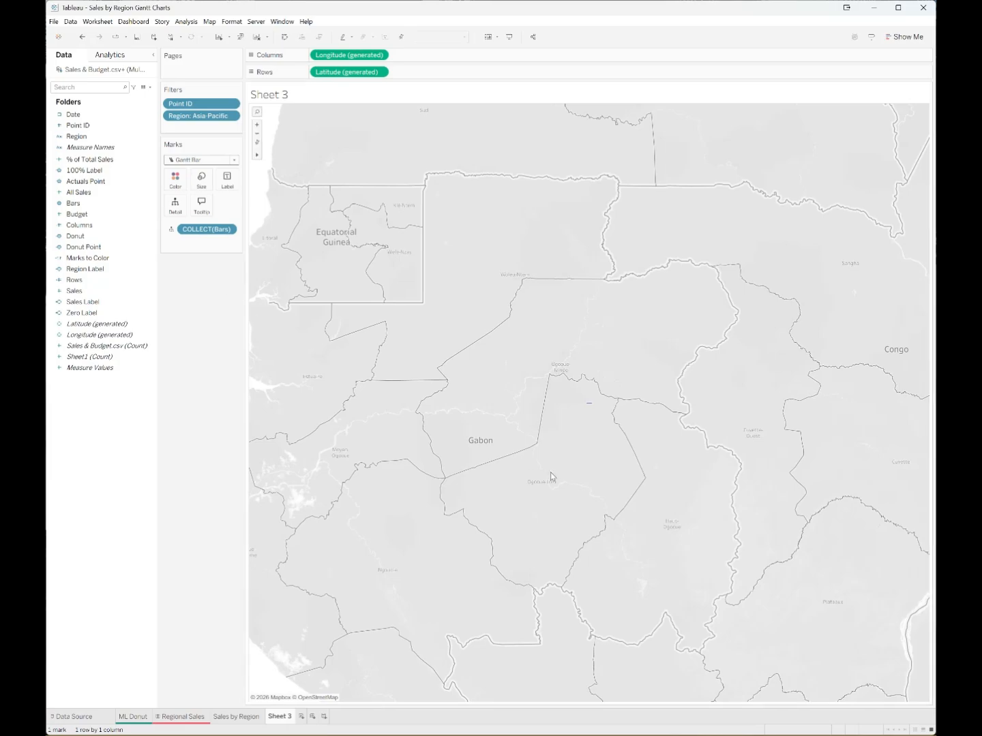
{"action": "left_click", "coordinate": [77, 125]}
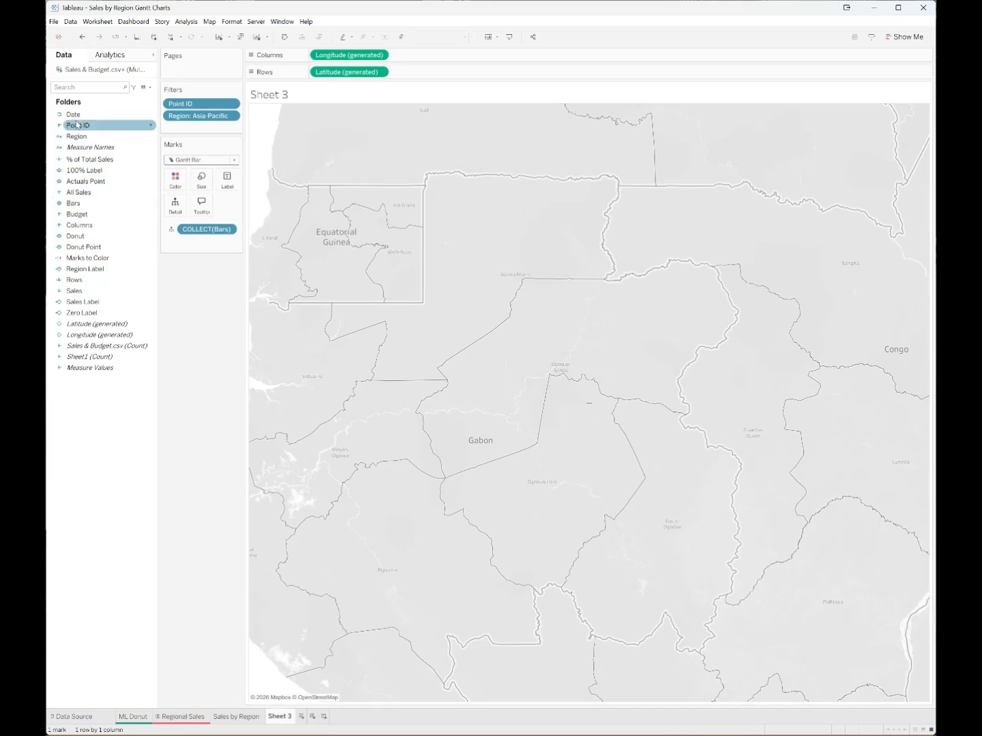
{"action": "left_click_drag", "start_coordinate": [76, 126], "coordinate": [174, 208]}
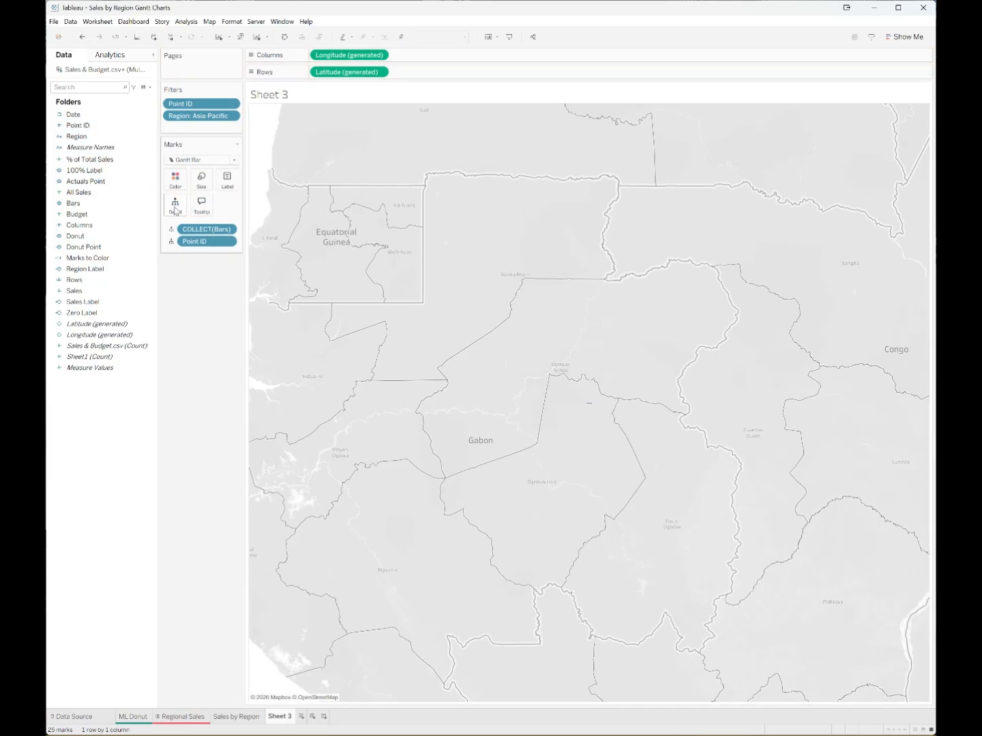
Color the Gantt bars by Marks to Color and add Region to their detail.
{"action": "left_click", "coordinate": [86, 171]}
{"action": "left_click", "coordinate": [85, 182]}
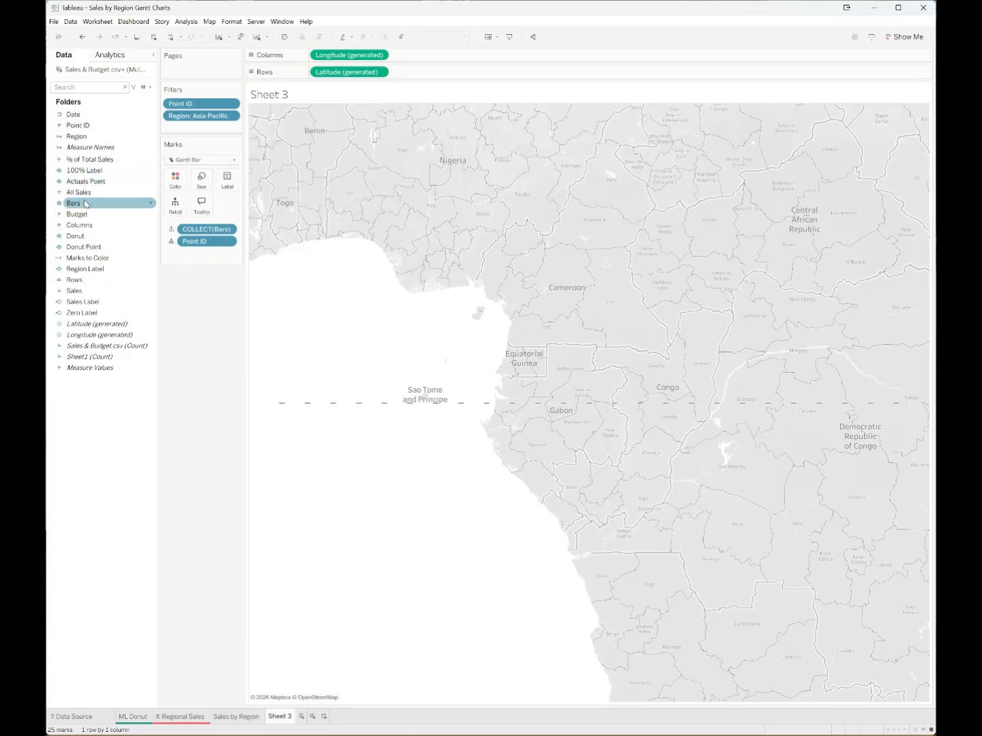
{"action": "left_click", "coordinate": [83, 192]}
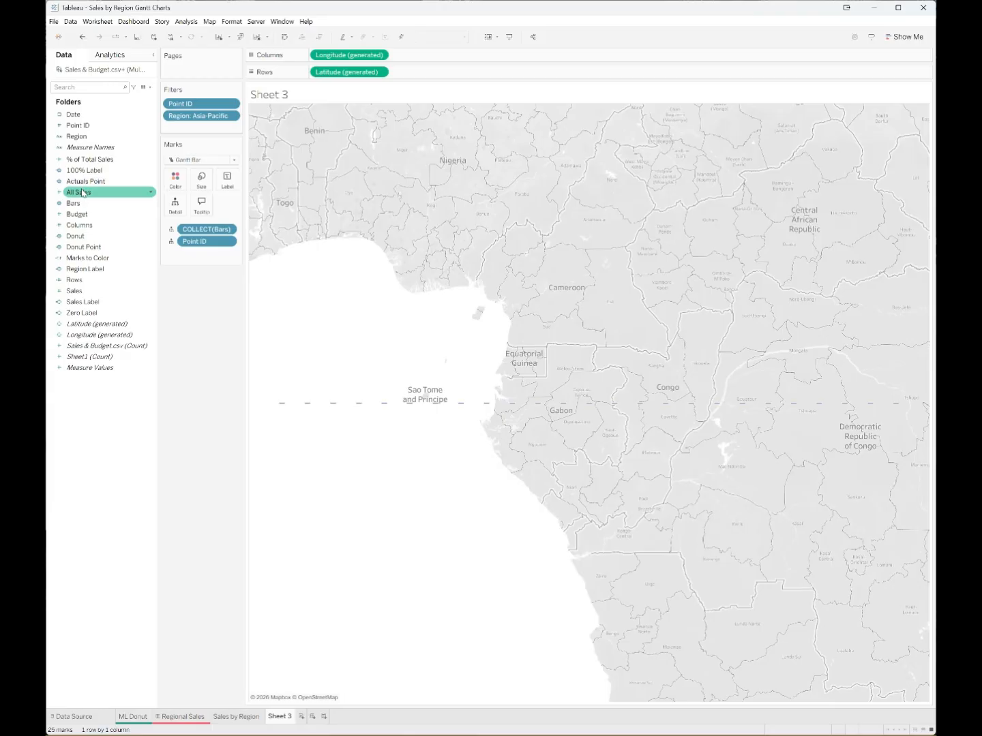
{"action": "left_click_drag", "start_coordinate": [87, 258], "coordinate": [175, 177]}
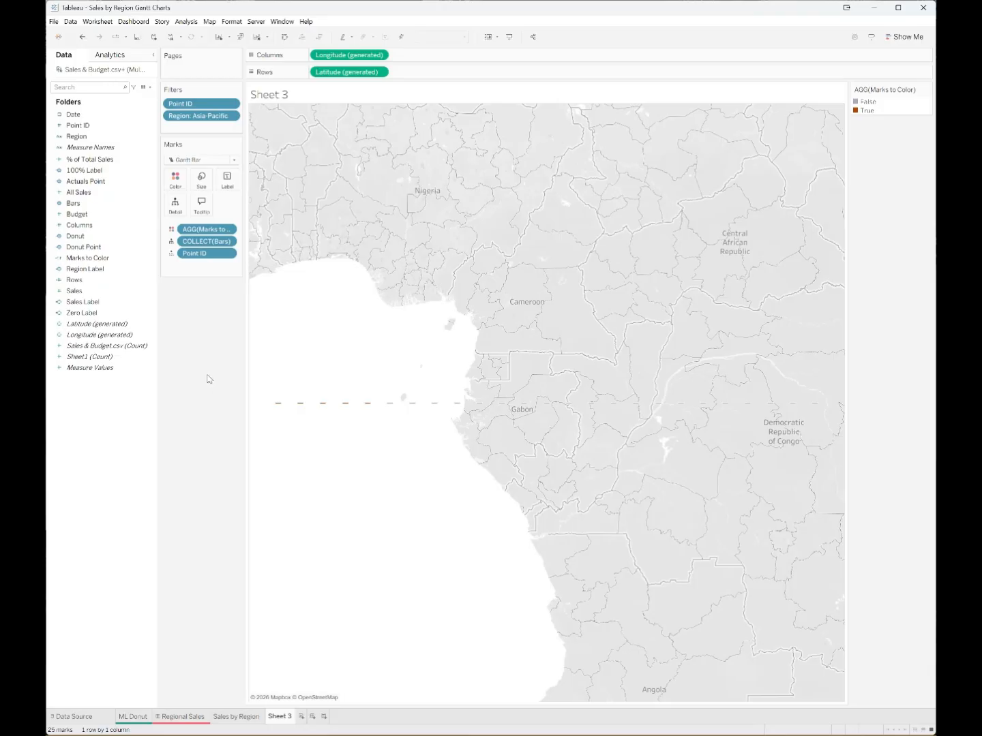
{"action": "left_click_drag", "start_coordinate": [77, 138], "coordinate": [184, 212]}
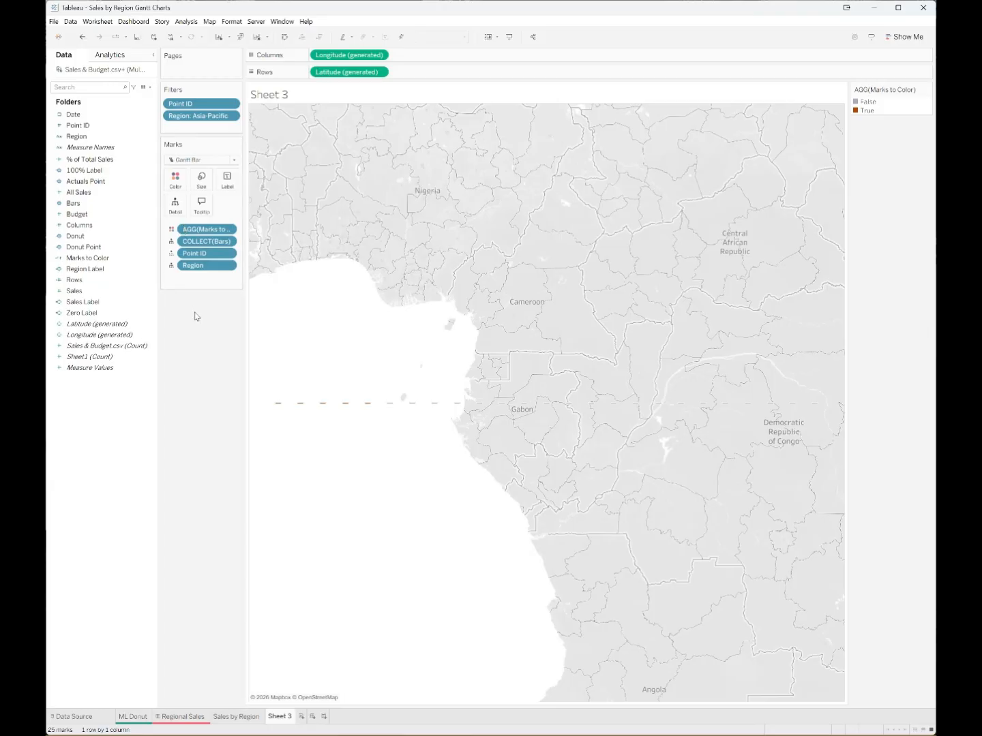
Create the ad hoc calculation AVG(1) on the Bars layer's marks and assign it to size.
{"action": "double_click", "coordinate": [197, 287]}
{"action": "type", "text": "AVG"}
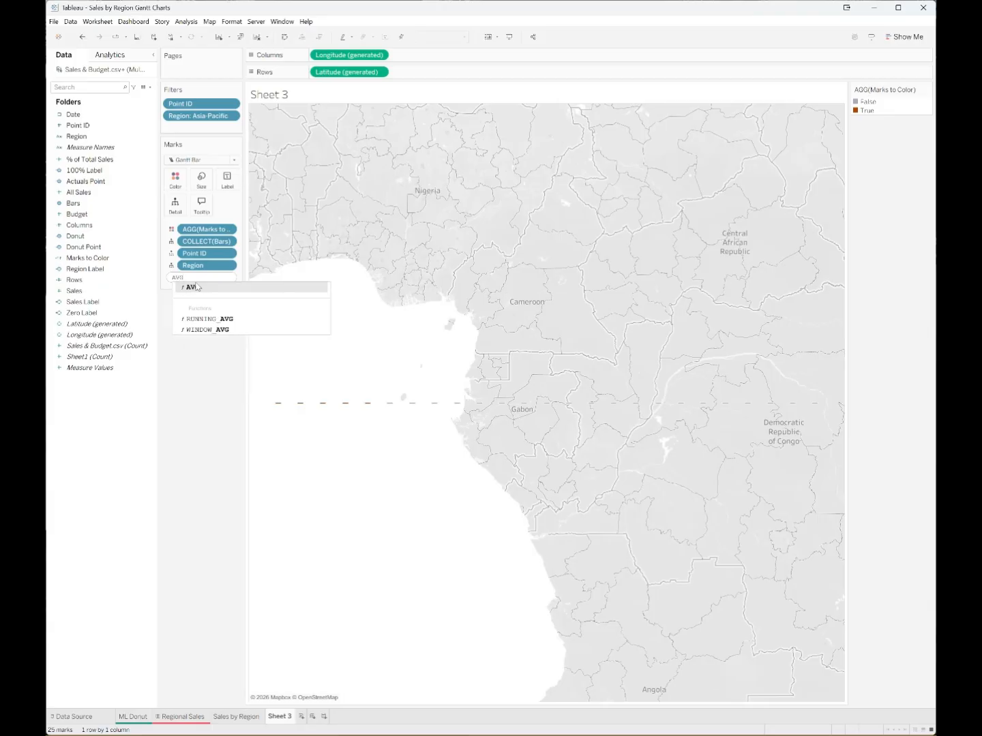
{"action": "type", "text": "(1)"}
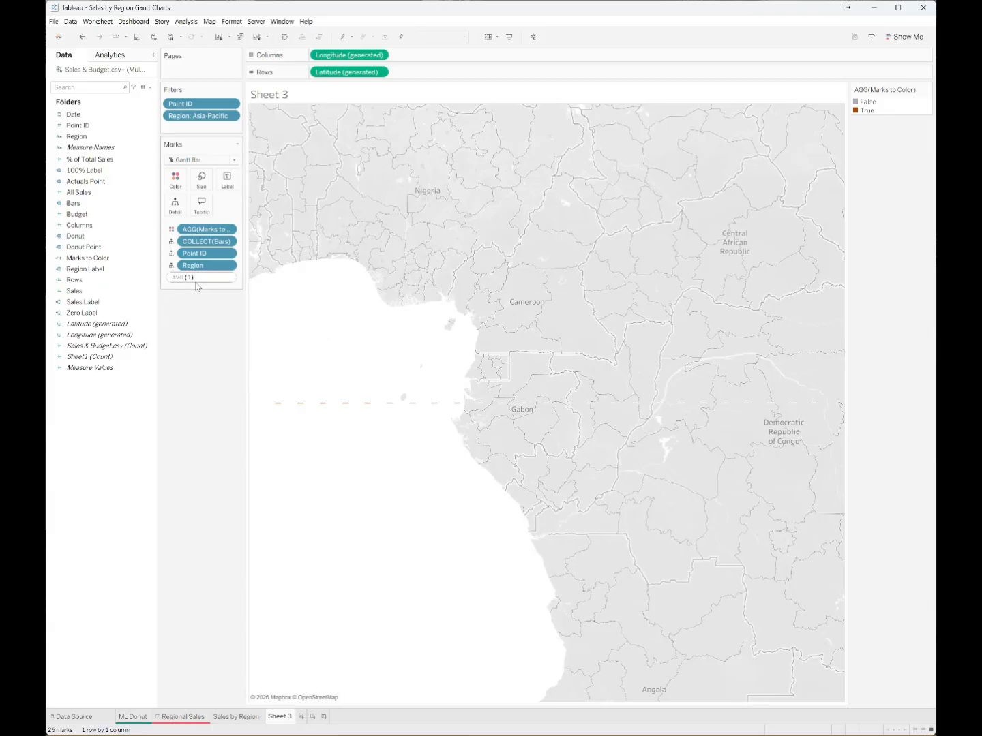
{"action": "key", "text": "Return"}
{"action": "left_click_drag", "start_coordinate": [198, 280], "coordinate": [201, 181]}
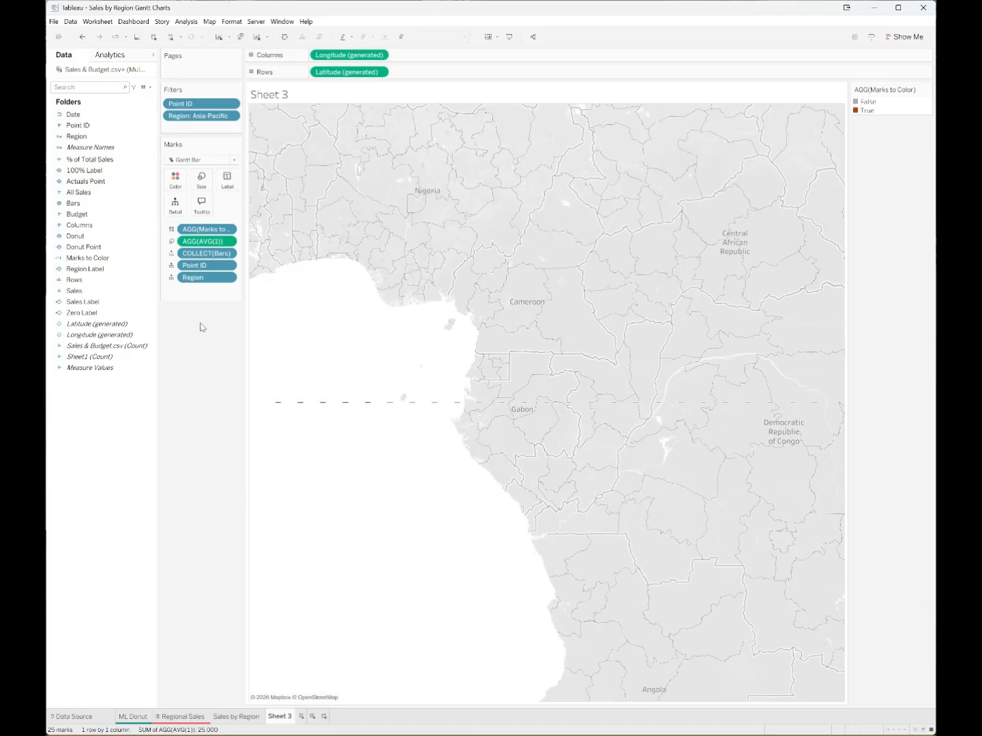
Add the Sales Label field as a new map marks layer and set its mark type to Circle.
{"action": "left_click", "coordinate": [100, 302]}
{"action": "left_click_drag", "start_coordinate": [80, 303], "coordinate": [302, 126]}
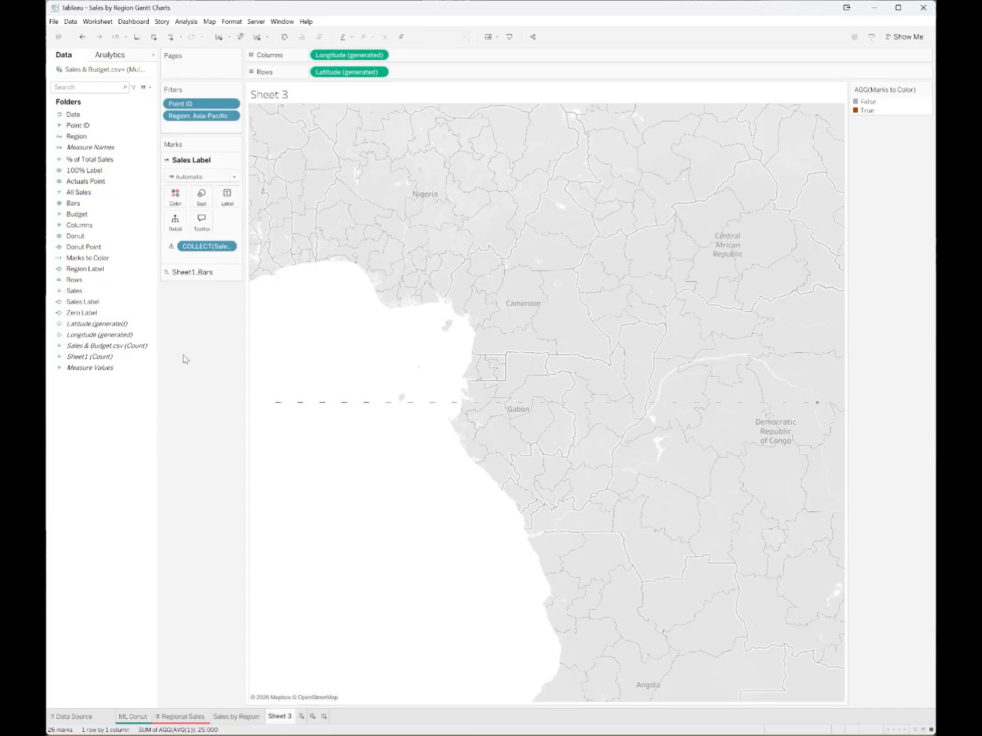
{"action": "left_click", "coordinate": [236, 178]}
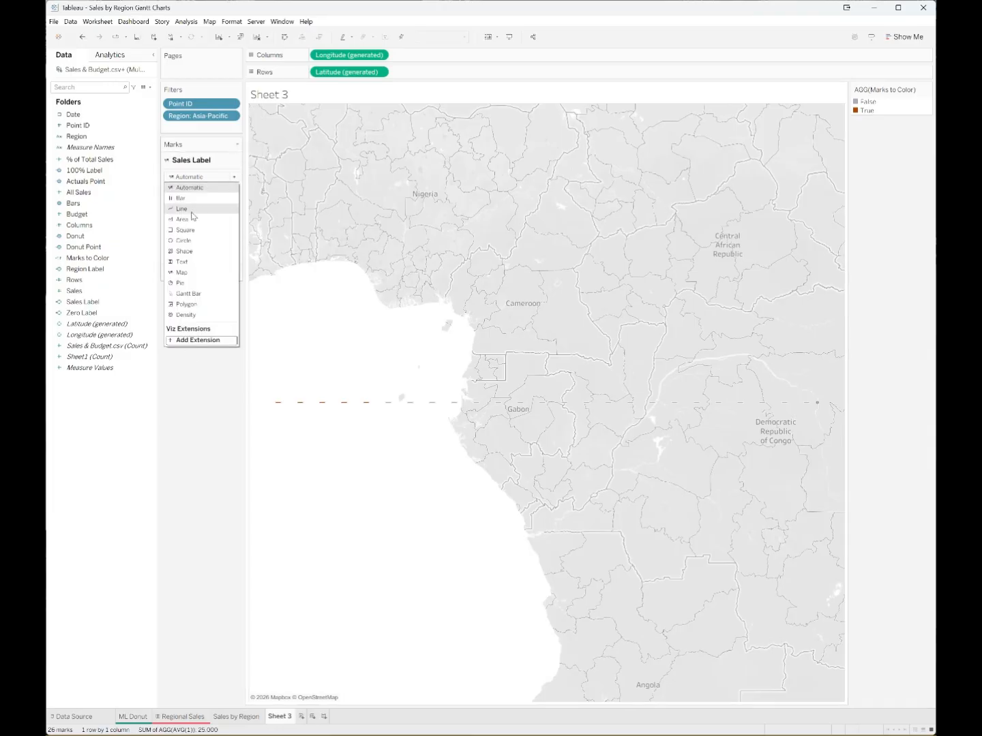
{"action": "left_click", "coordinate": [187, 231]}
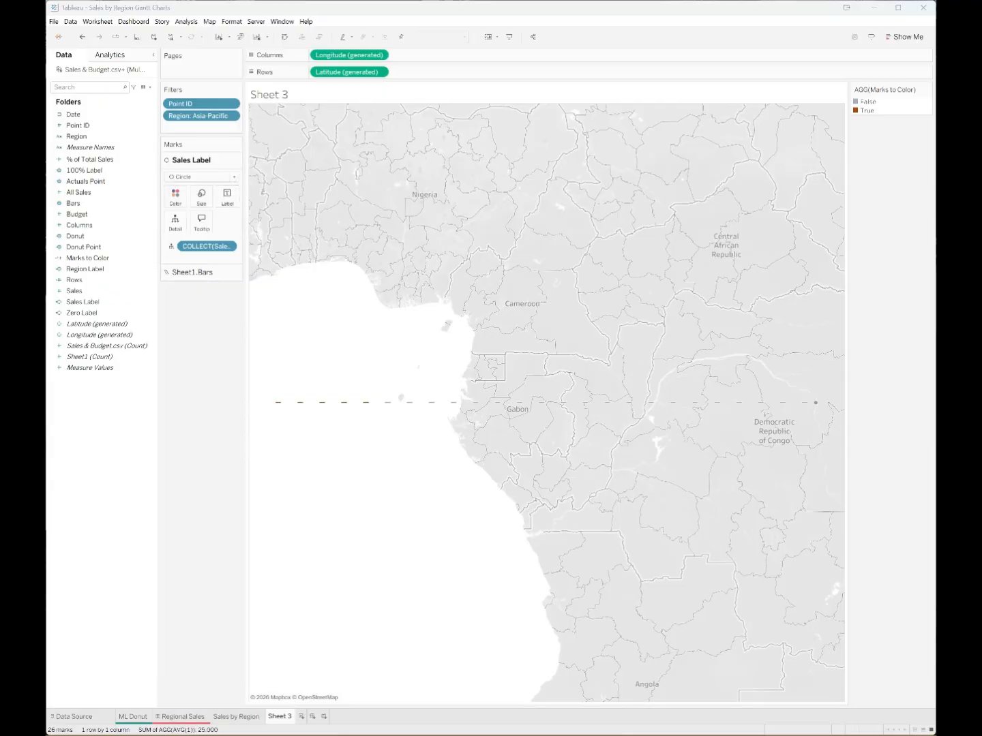
On the Sales Label layer, assign Region to detail, Sales to the label and All Sales to the tooltip.
{"action": "left_click_drag", "start_coordinate": [77, 136], "coordinate": [168, 228]}
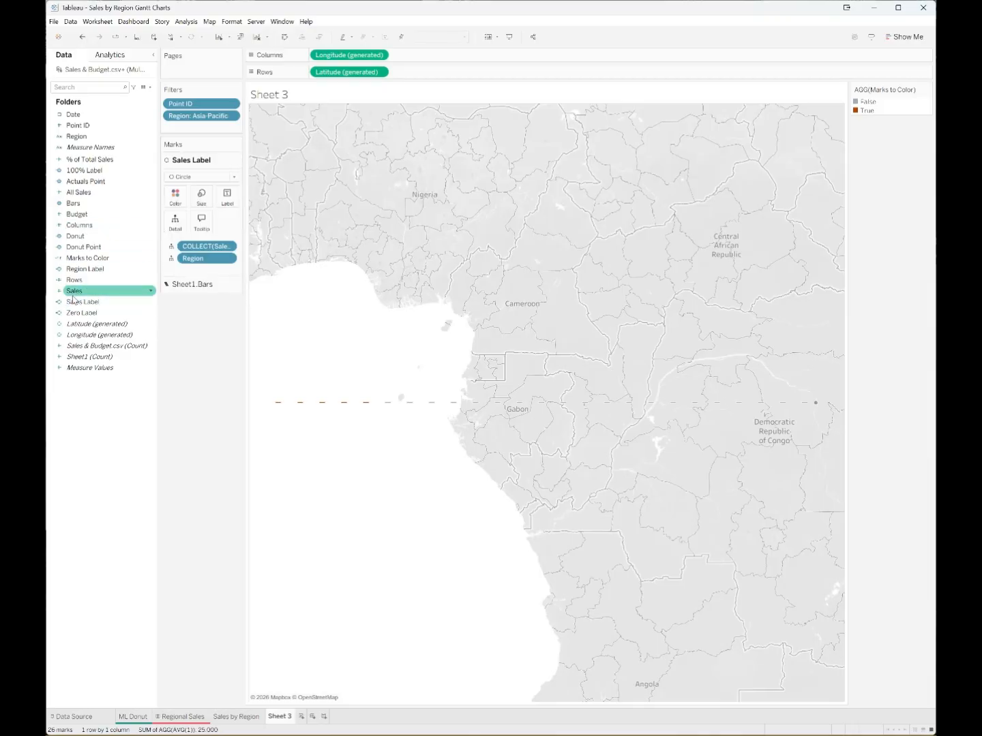
{"action": "left_click_drag", "start_coordinate": [74, 291], "coordinate": [227, 198]}
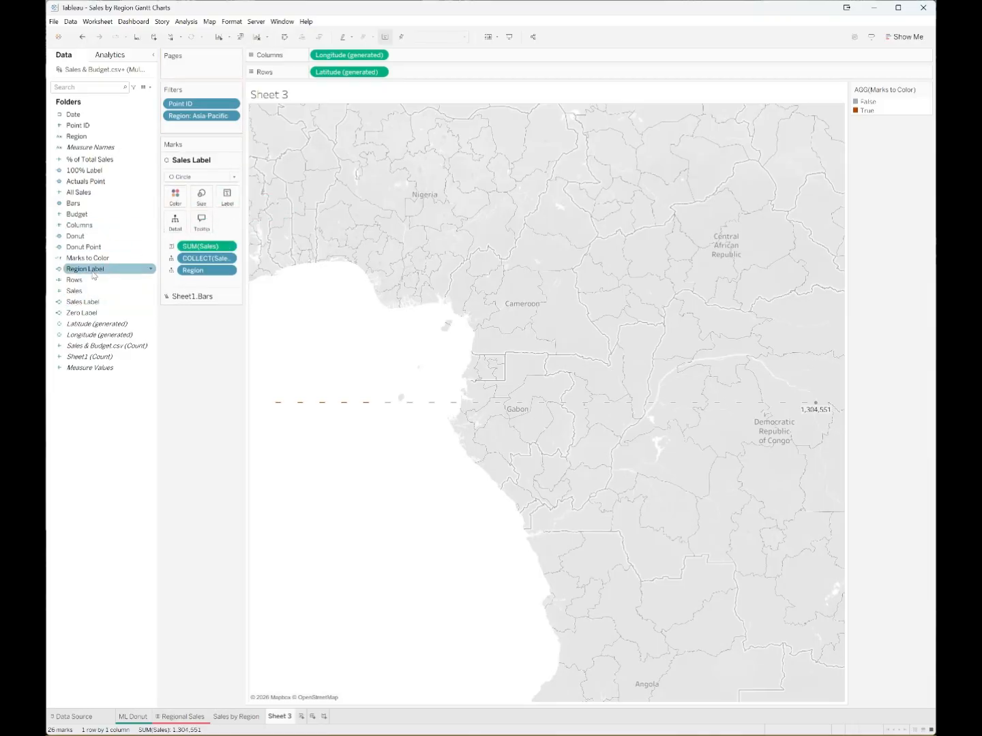
{"action": "left_click_drag", "start_coordinate": [78, 193], "coordinate": [199, 223]}
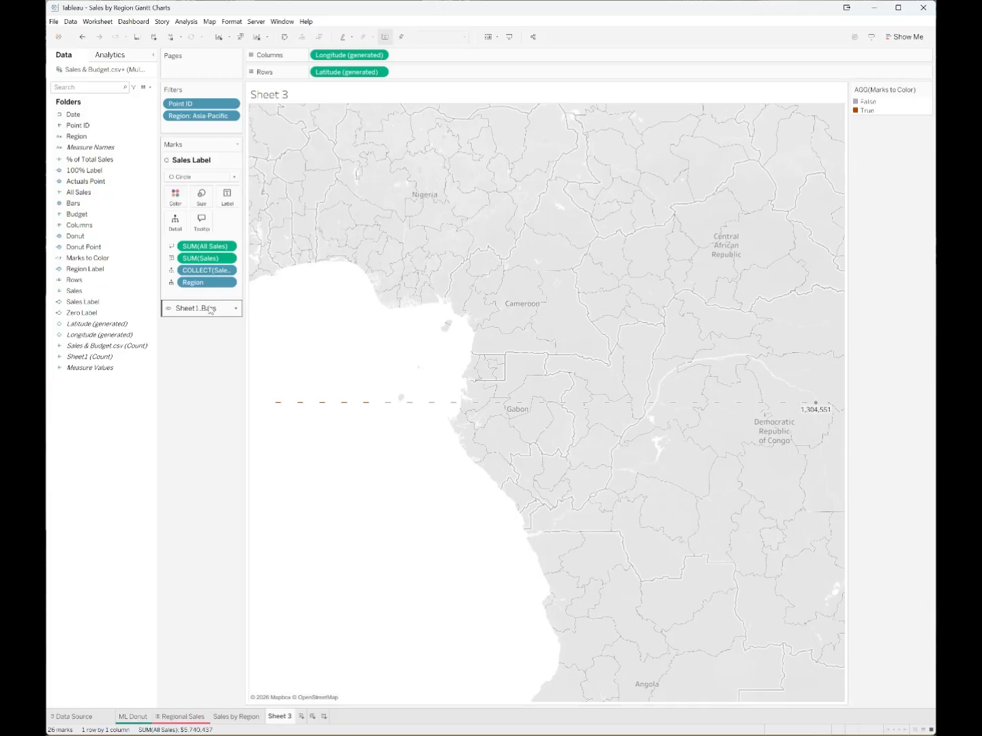
Format the Sales Label layer's mark label as bold 15-point Tableau Medium.
{"action": "left_click", "coordinate": [228, 197]}
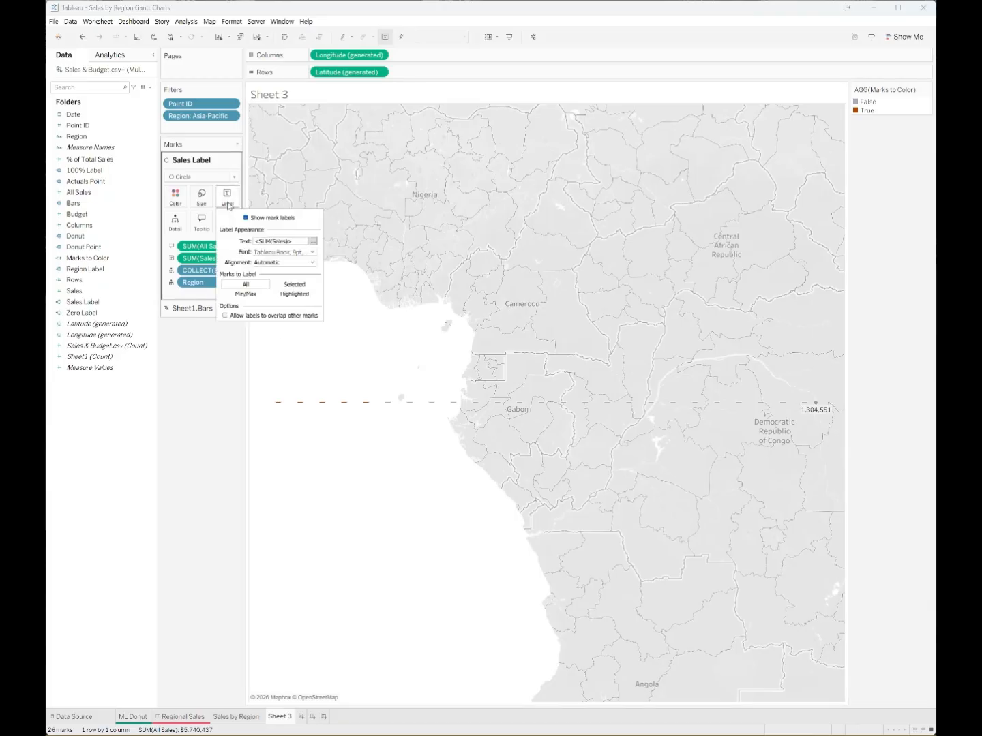
{"action": "left_click", "coordinate": [313, 242]}
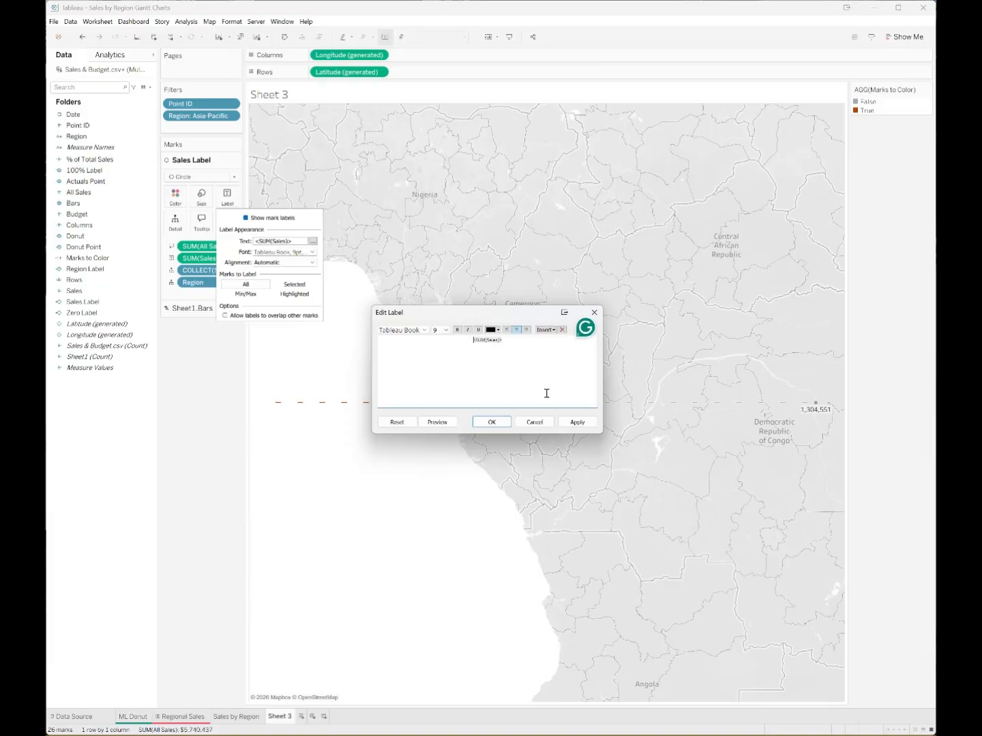
{"action": "left_click", "coordinate": [495, 427]}
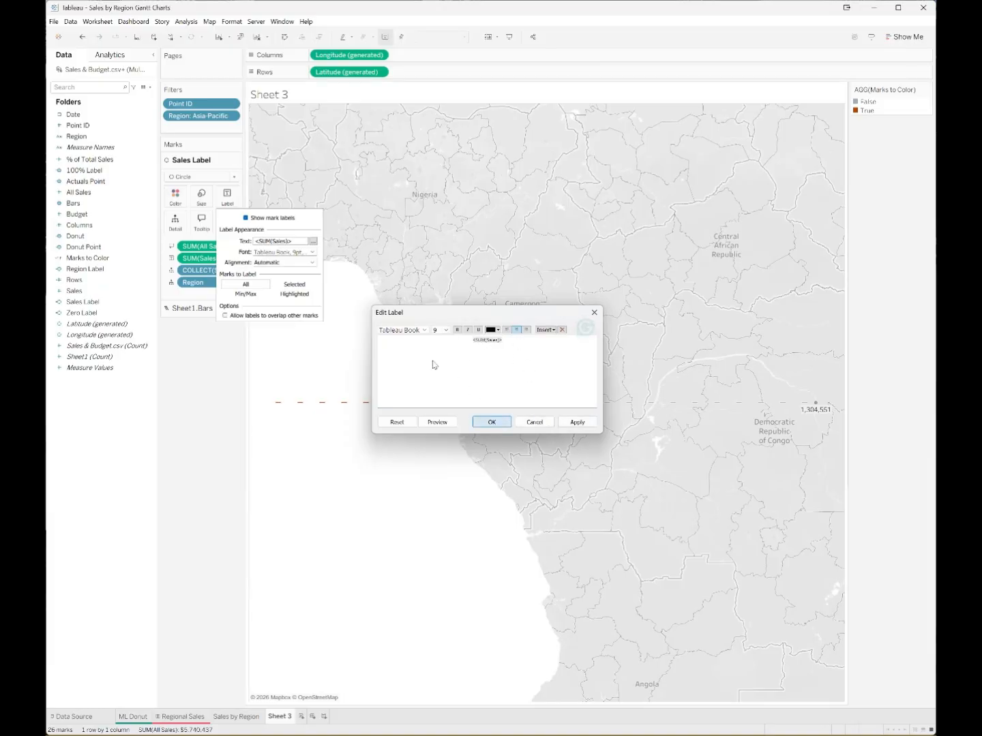
{"action": "left_click", "coordinate": [311, 252]}
{"action": "left_click", "coordinate": [275, 280]}
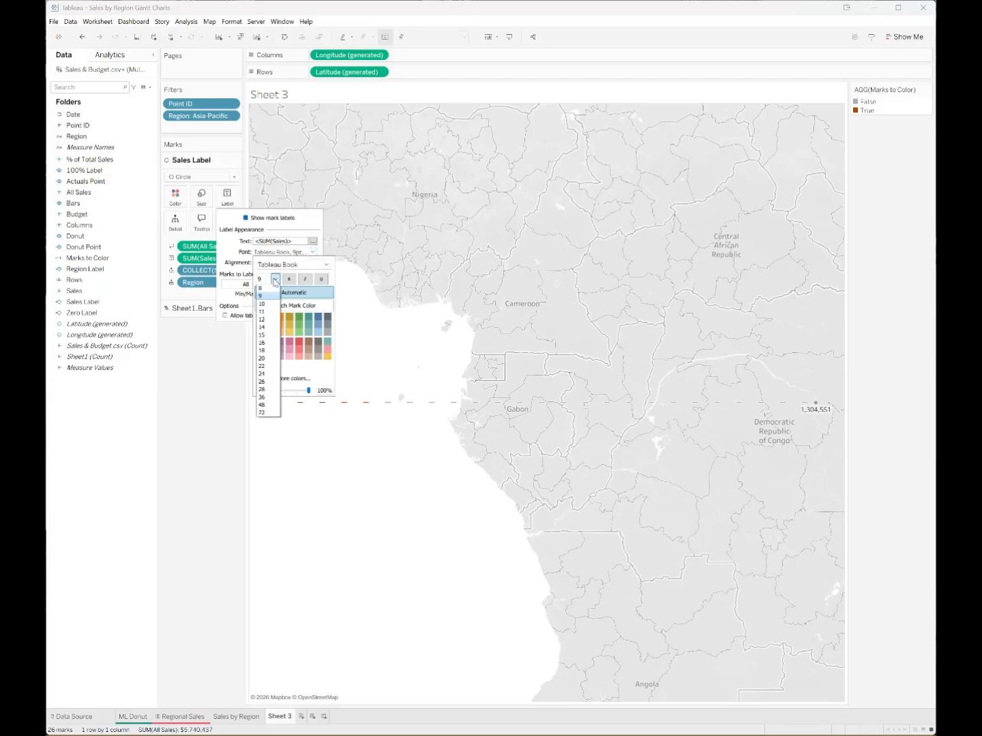
{"action": "left_click", "coordinate": [262, 336]}
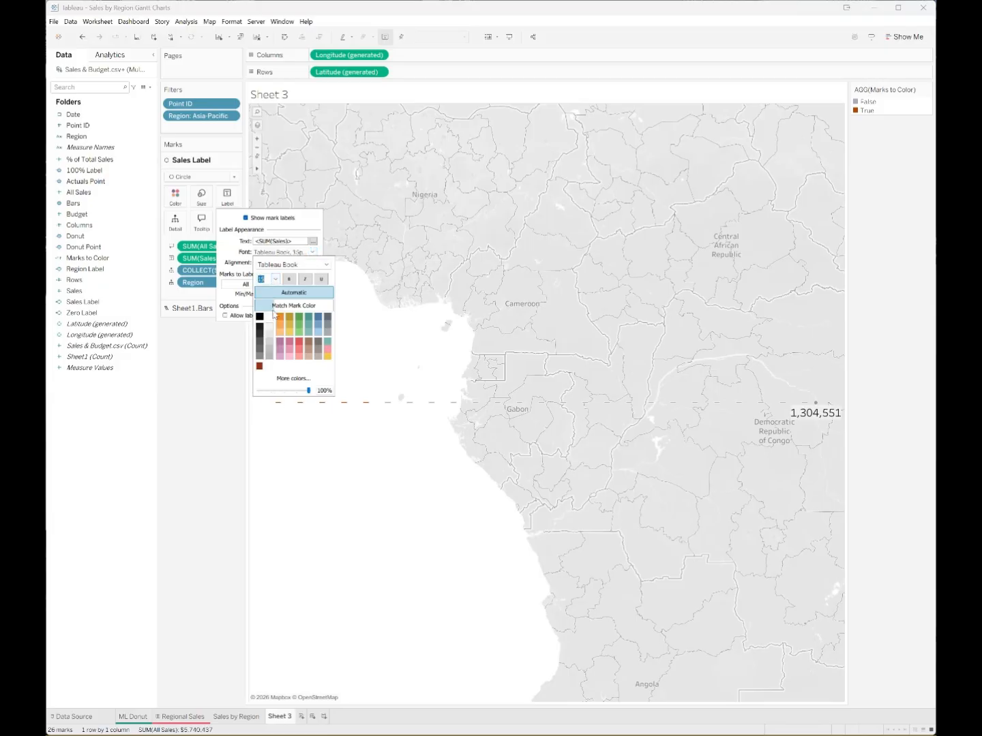
{"action": "left_click", "coordinate": [289, 280]}
{"action": "left_click", "coordinate": [327, 265]}
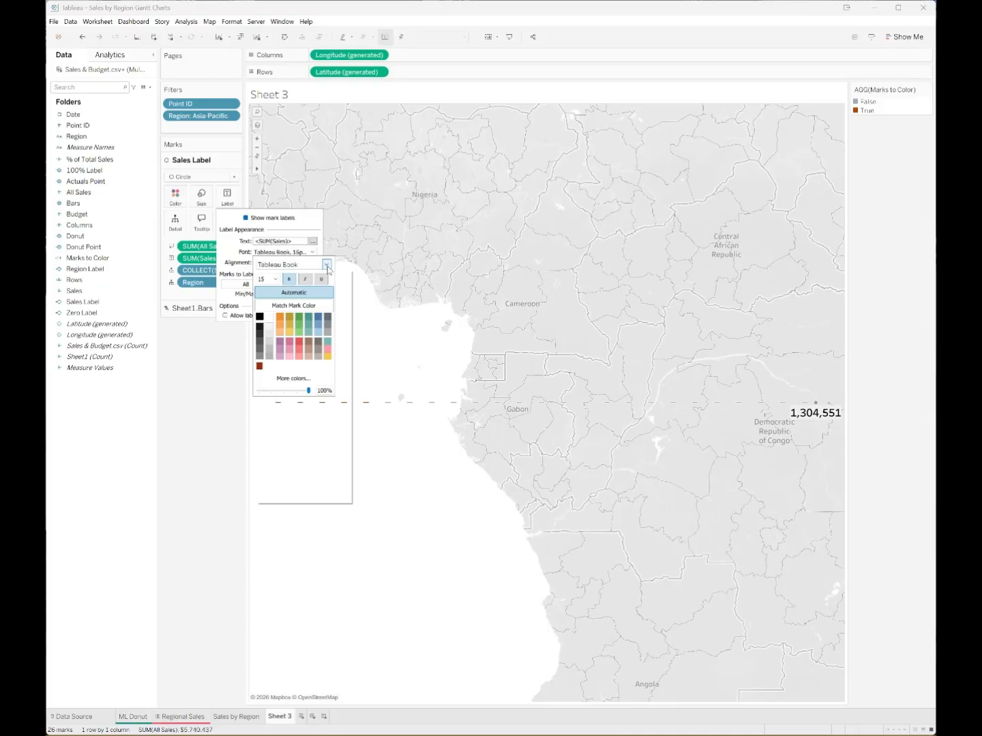
{"action": "left_click", "coordinate": [290, 297]}
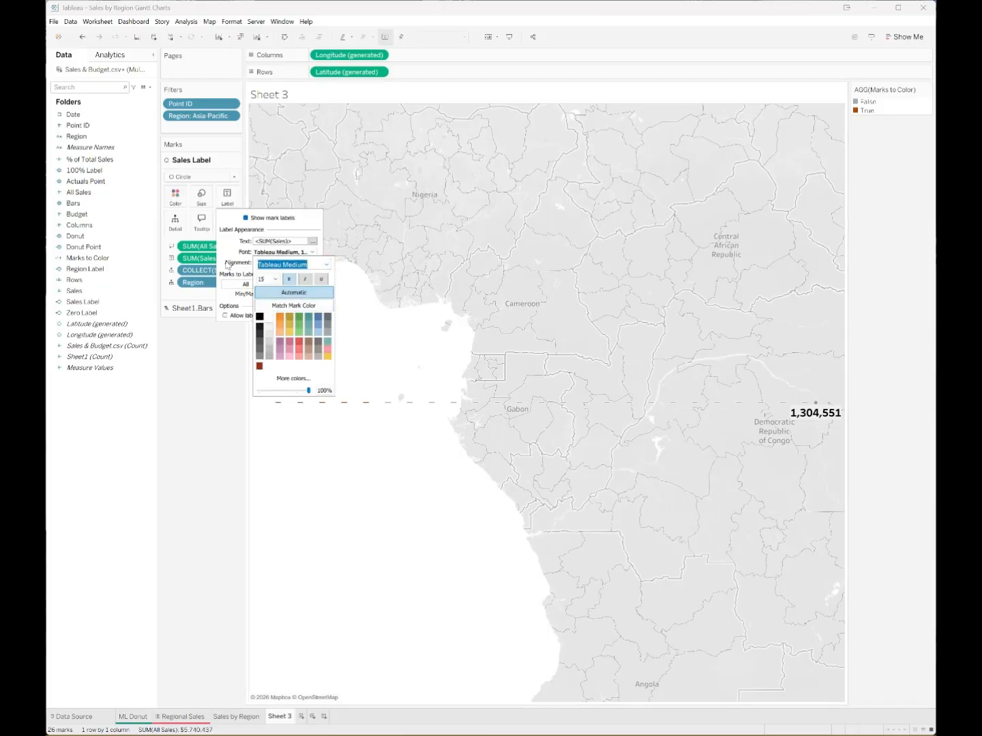
Align the Sales Label layer's mark label to the bottom left.
{"action": "left_click", "coordinate": [227, 265]}
{"action": "left_click", "coordinate": [311, 263]}
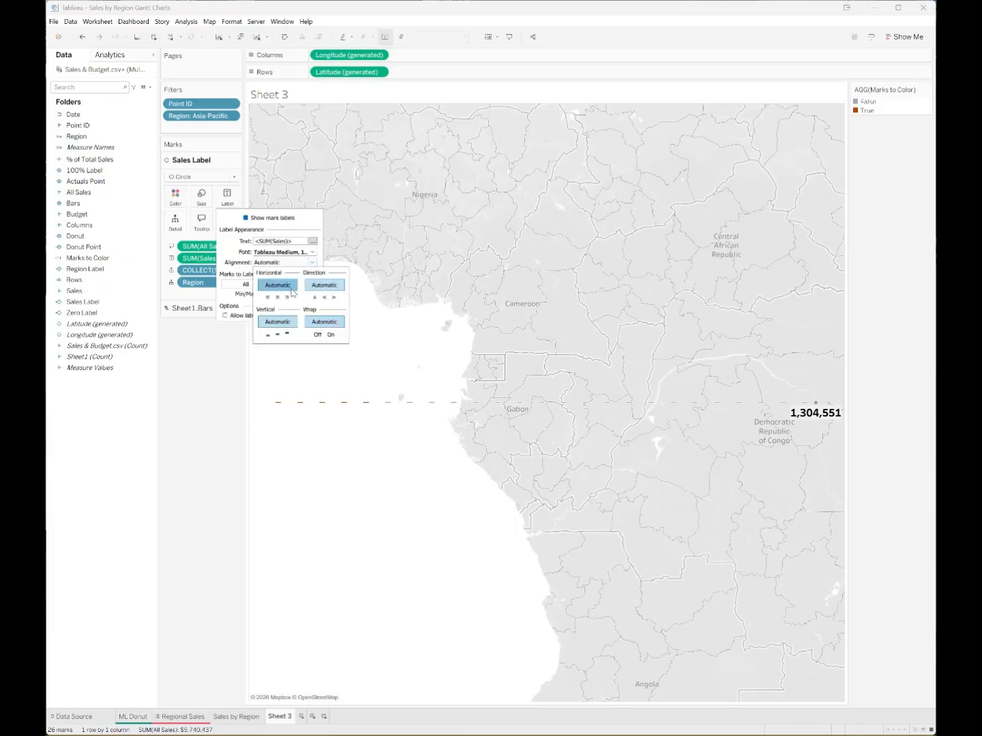
{"action": "left_click", "coordinate": [268, 334]}
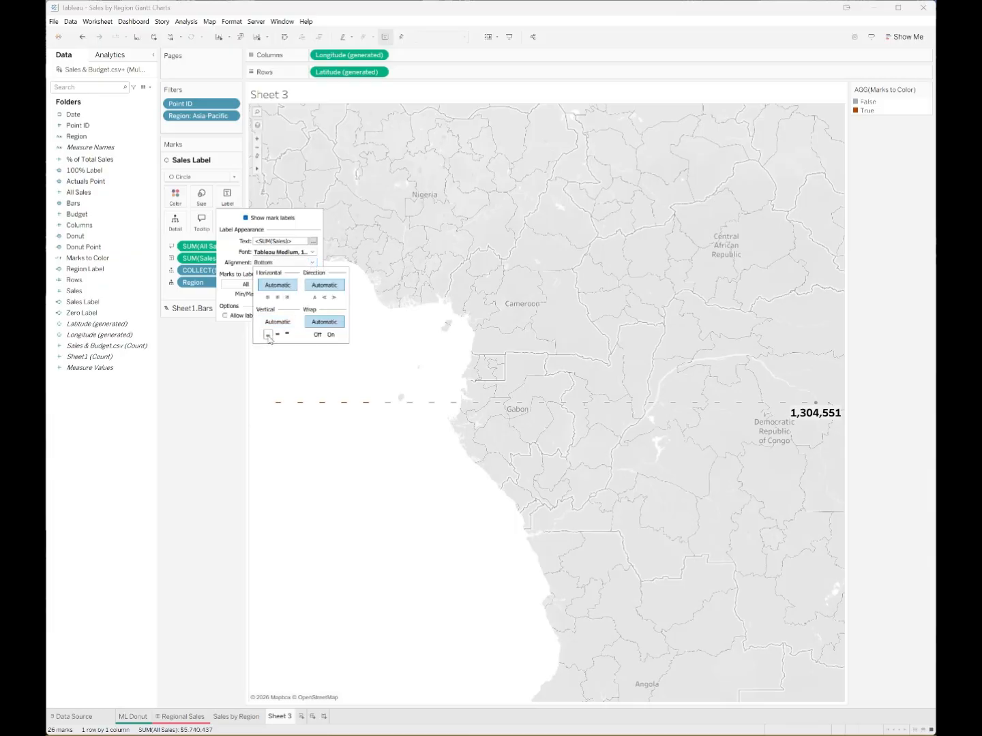
{"action": "left_click", "coordinate": [266, 297]}
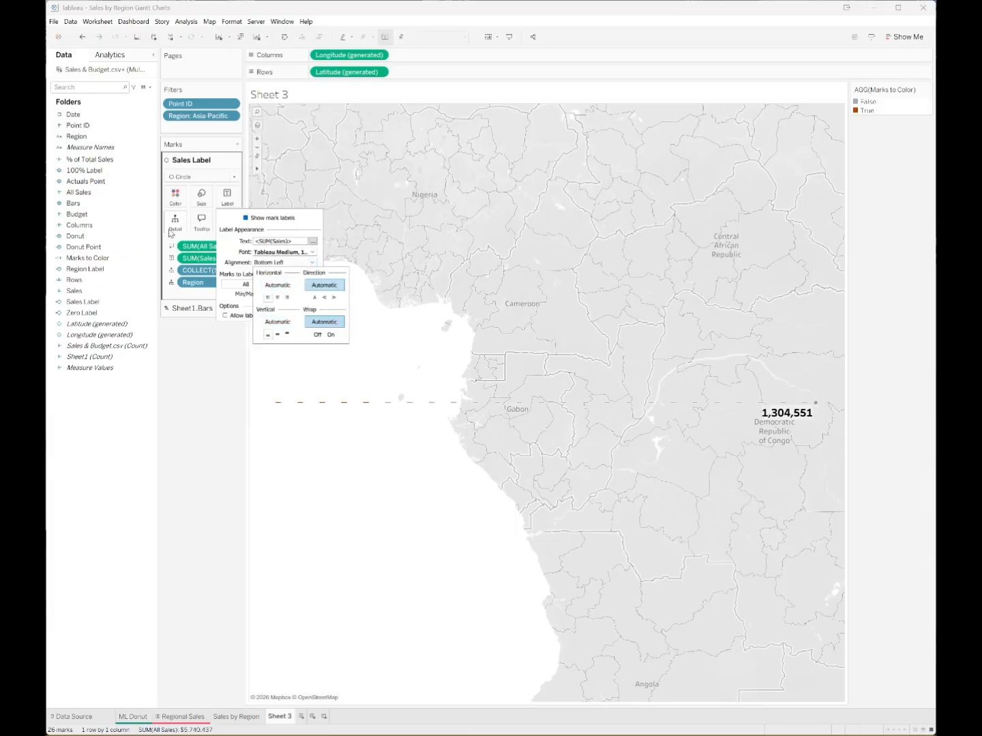
{"action": "left_click", "coordinate": [217, 171]}
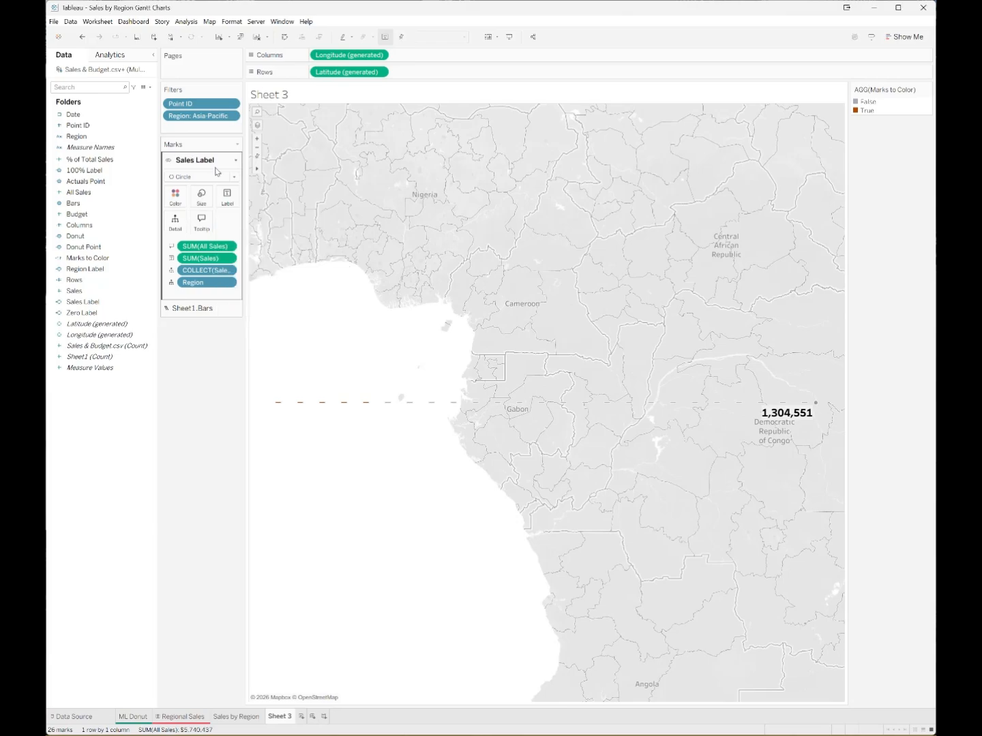
Format the Sales label's numbers as custom currency with one decimal place and Thousands (K) display units.
{"action": "left_click", "coordinate": [229, 260]}
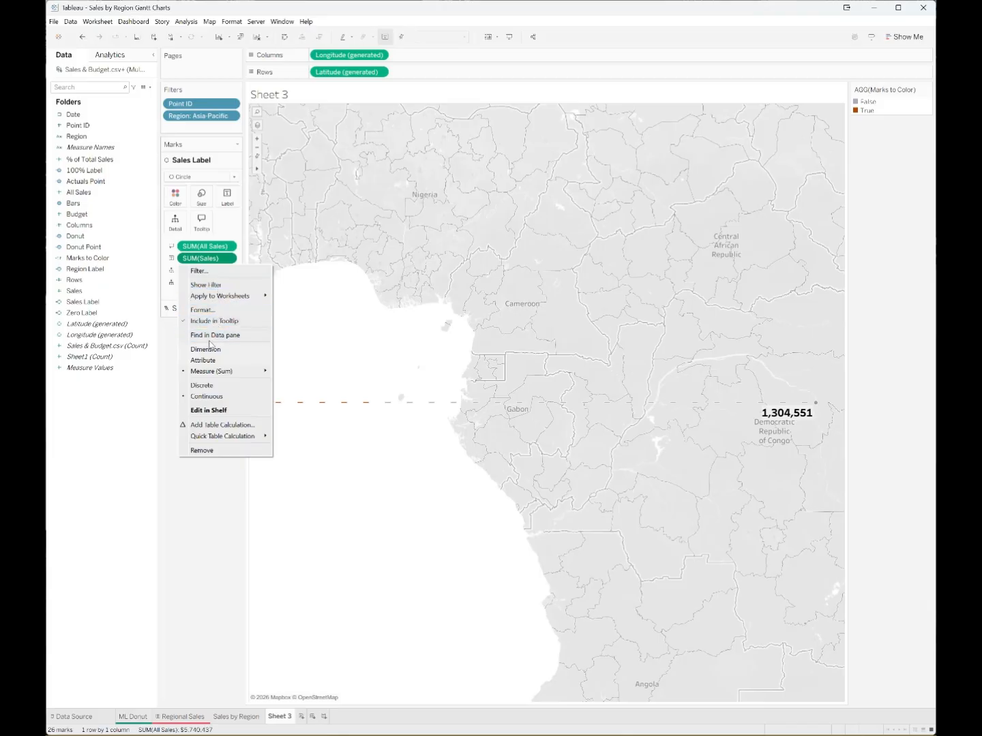
{"action": "left_click", "coordinate": [203, 310]}
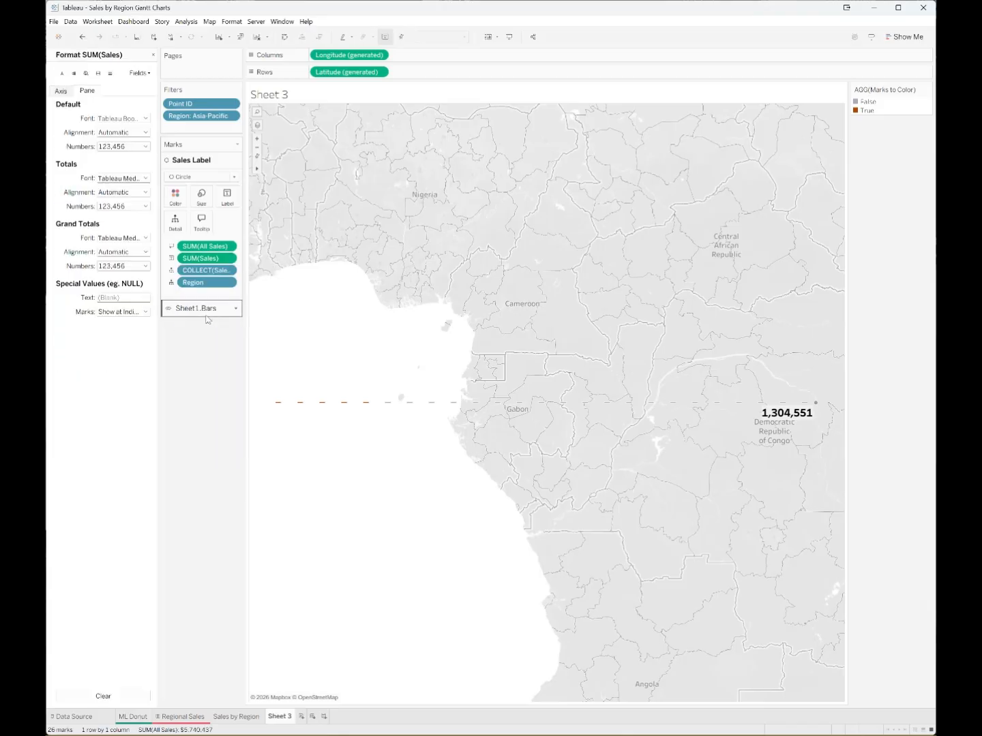
{"action": "left_click", "coordinate": [142, 147]}
{"action": "left_click", "coordinate": [132, 190]}
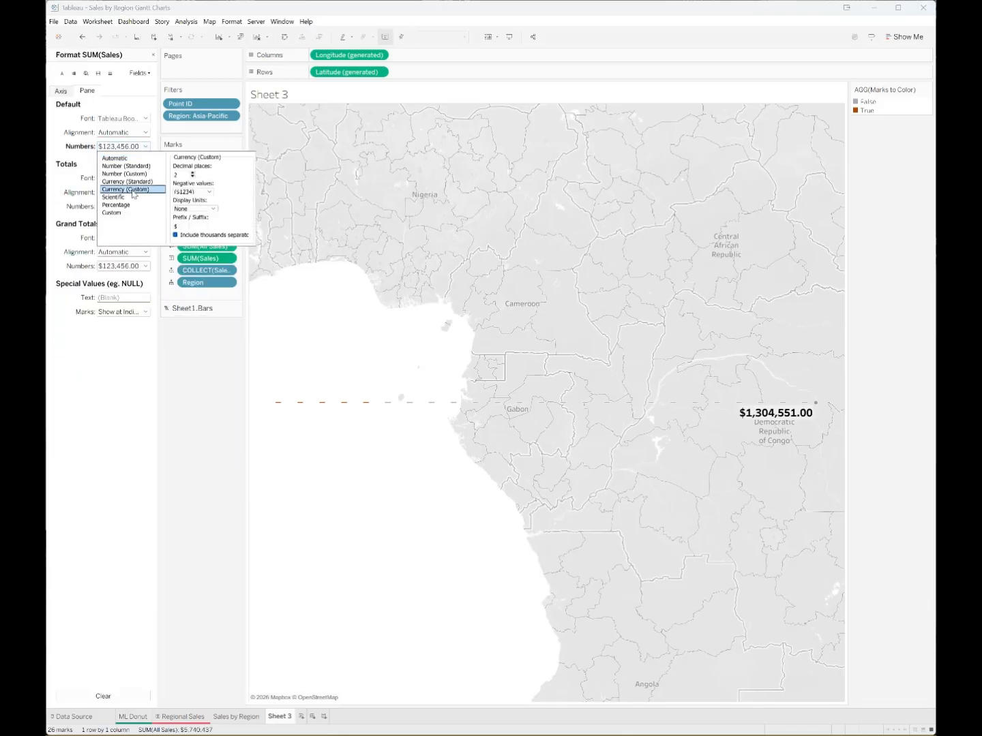
{"action": "left_click", "coordinate": [193, 176]}
{"action": "left_click", "coordinate": [194, 209]}
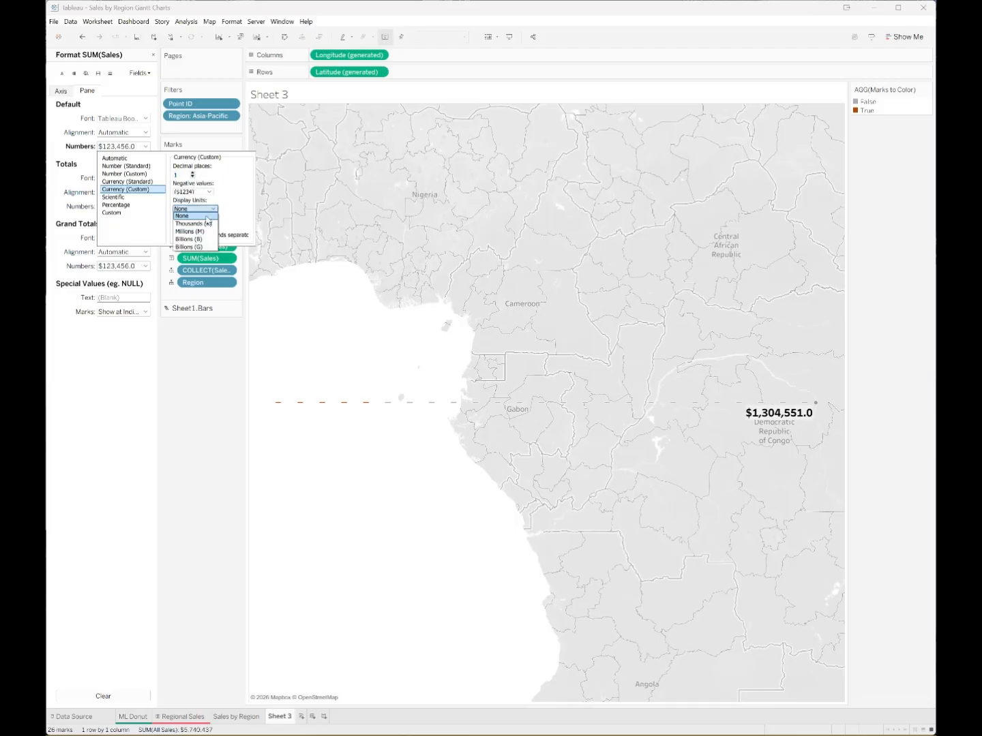
{"action": "left_click", "coordinate": [189, 219]}
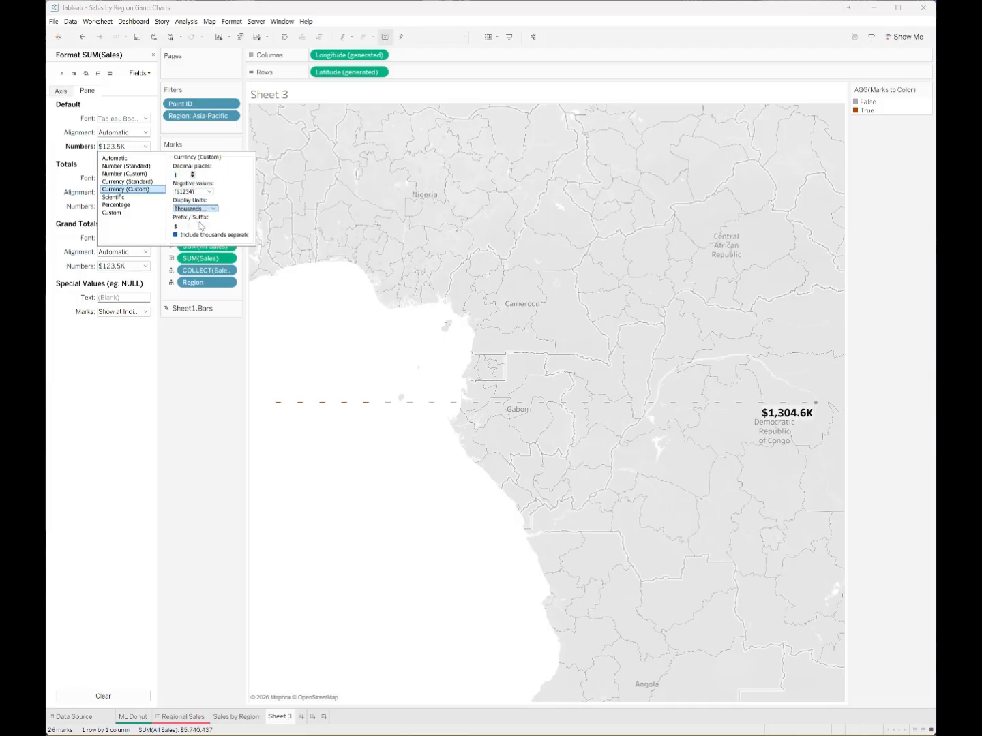
{"action": "left_click", "coordinate": [187, 343]}
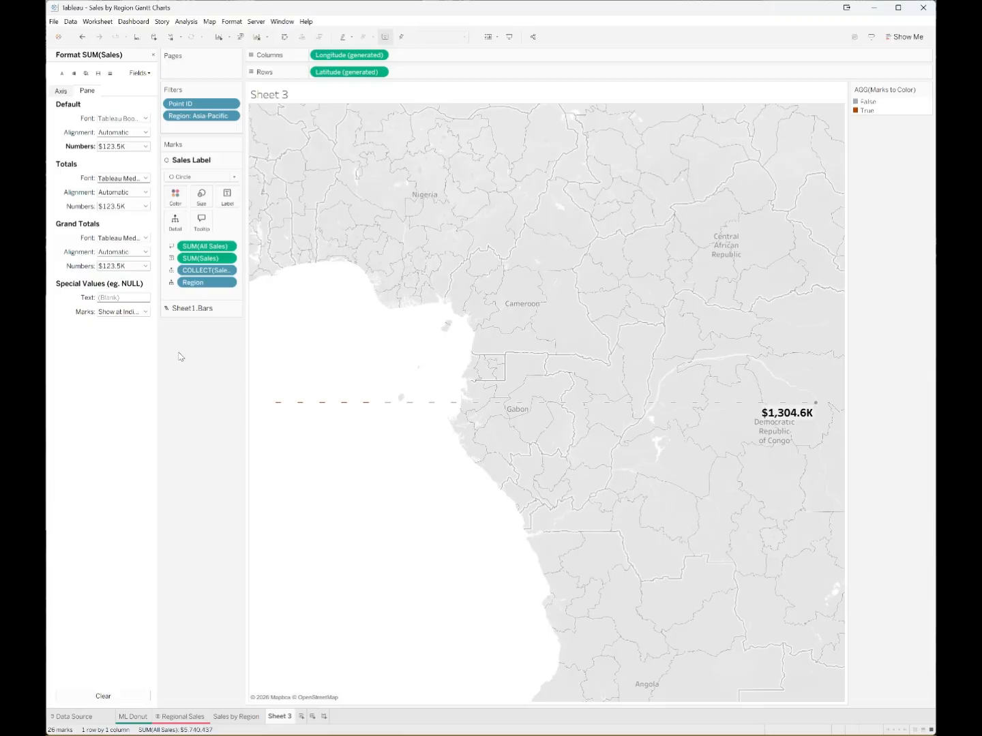
{"action": "left_click", "coordinate": [152, 55]}
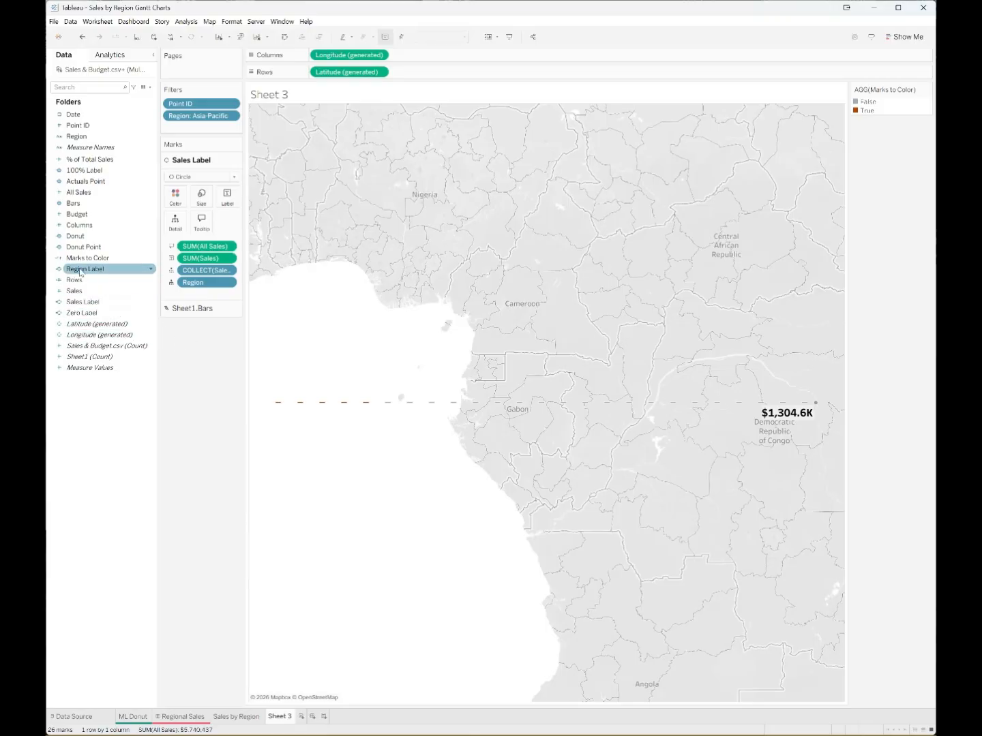
Review the Region Label calculation and add the field to the map as a new marks layer.
{"action": "right_click", "coordinate": [150, 271]}
{"action": "left_click", "coordinate": [175, 328]}
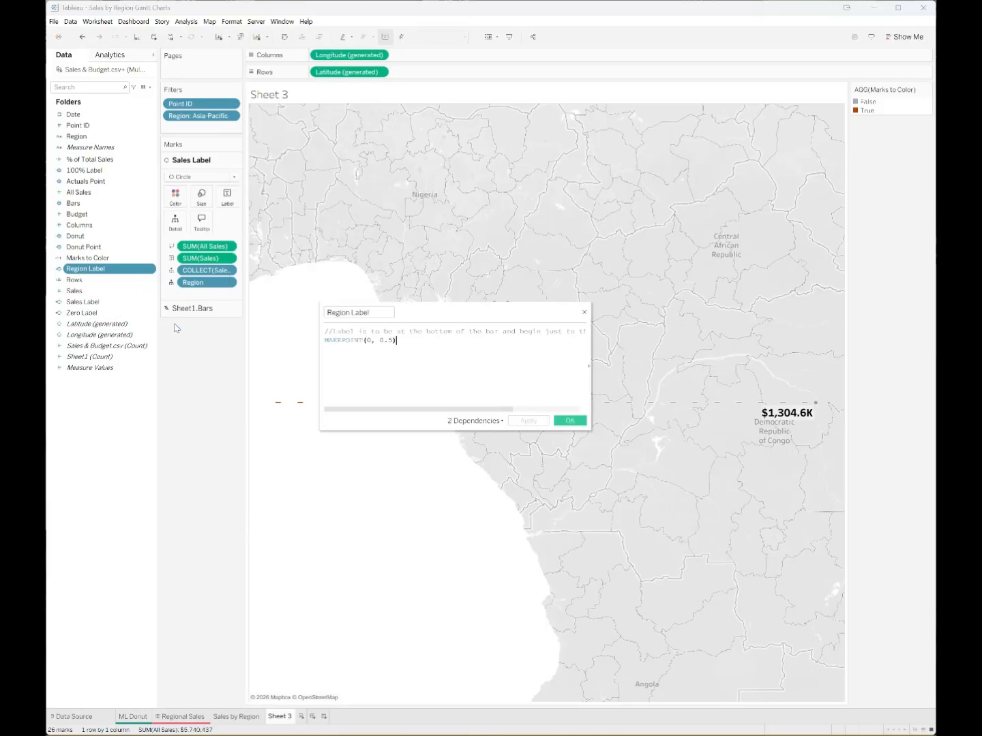
{"action": "left_click", "coordinate": [569, 420]}
{"action": "left_click_drag", "start_coordinate": [80, 270], "coordinate": [340, 125]}
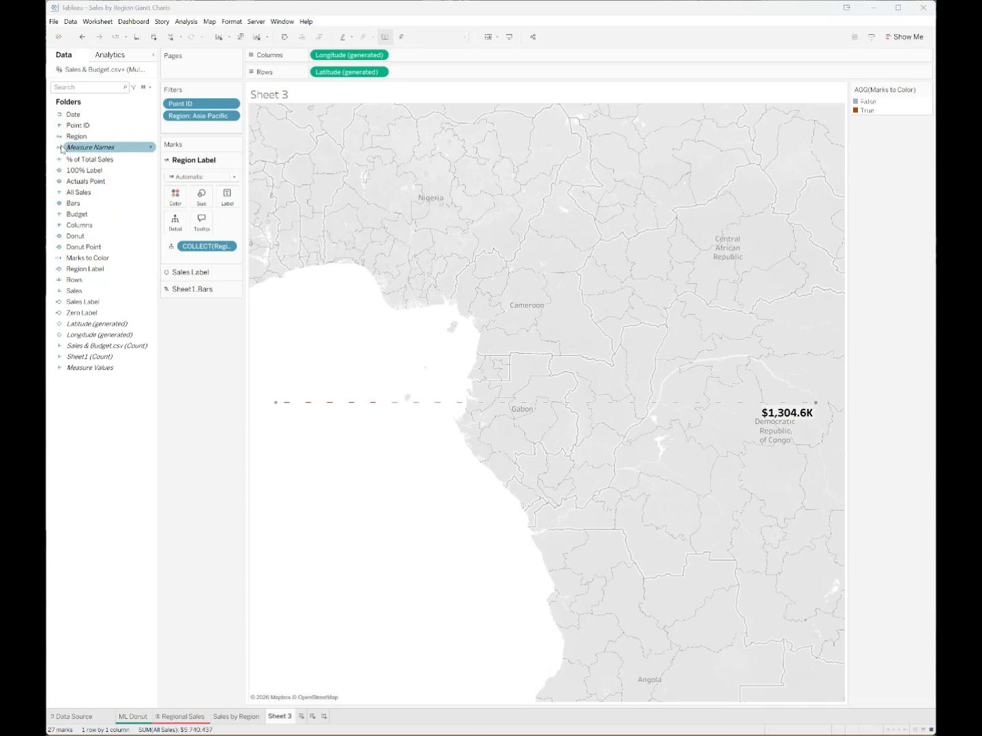
On the Region Label layer, assign Region to detail and label, and set the mark type to Circle.
{"action": "left_click_drag", "start_coordinate": [73, 137], "coordinate": [172, 226]}
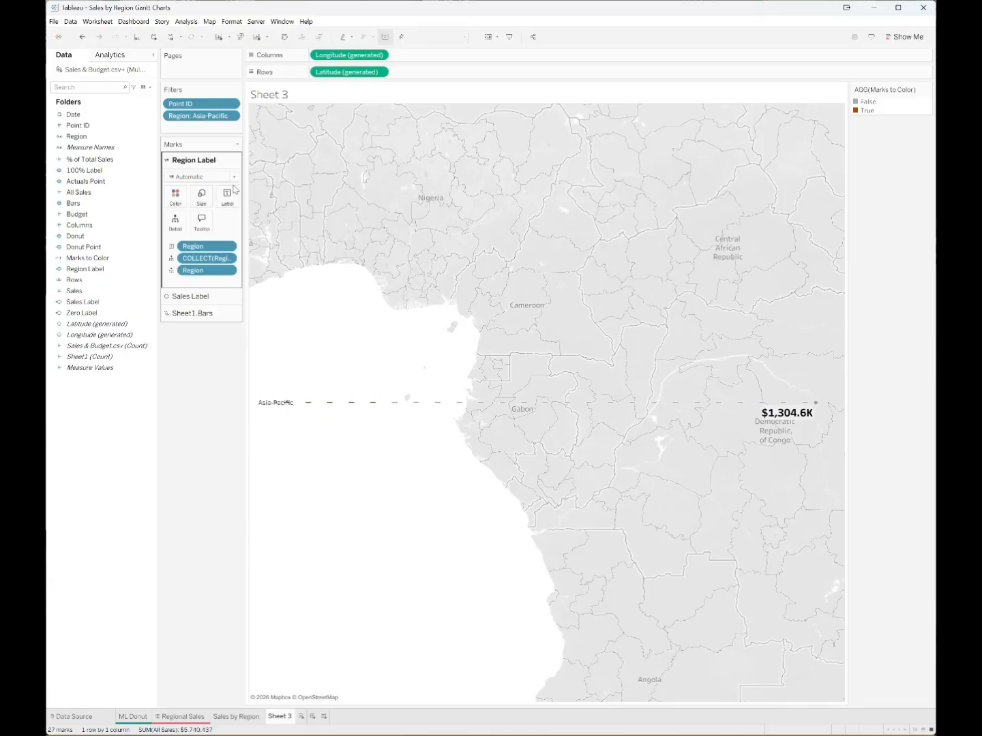
{"action": "left_click", "coordinate": [234, 177]}
{"action": "left_click", "coordinate": [185, 241]}
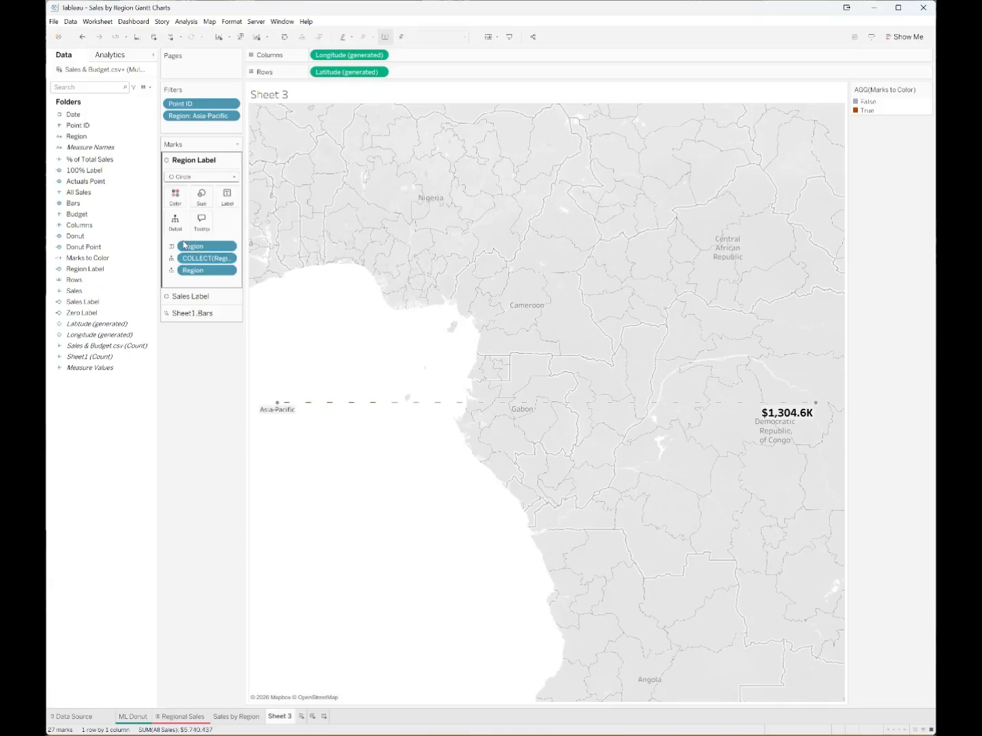
Format the Region Label layer's mark label as bold 15-point Tableau Medium.
{"action": "left_click", "coordinate": [228, 204]}
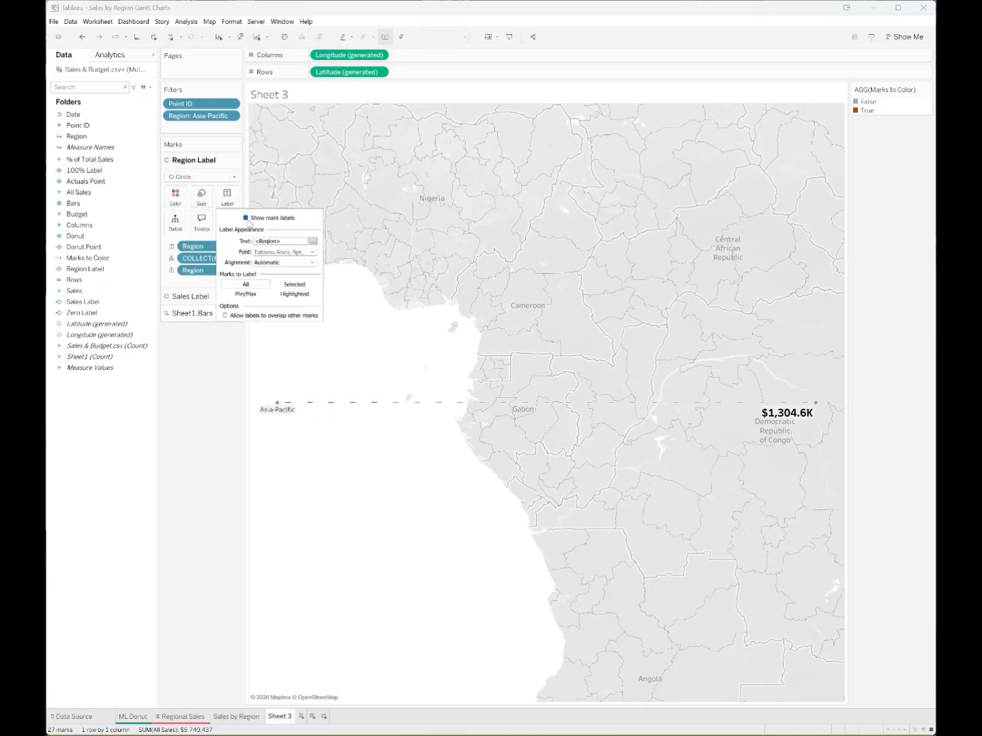
{"action": "left_click", "coordinate": [311, 252]}
{"action": "left_click", "coordinate": [326, 264]}
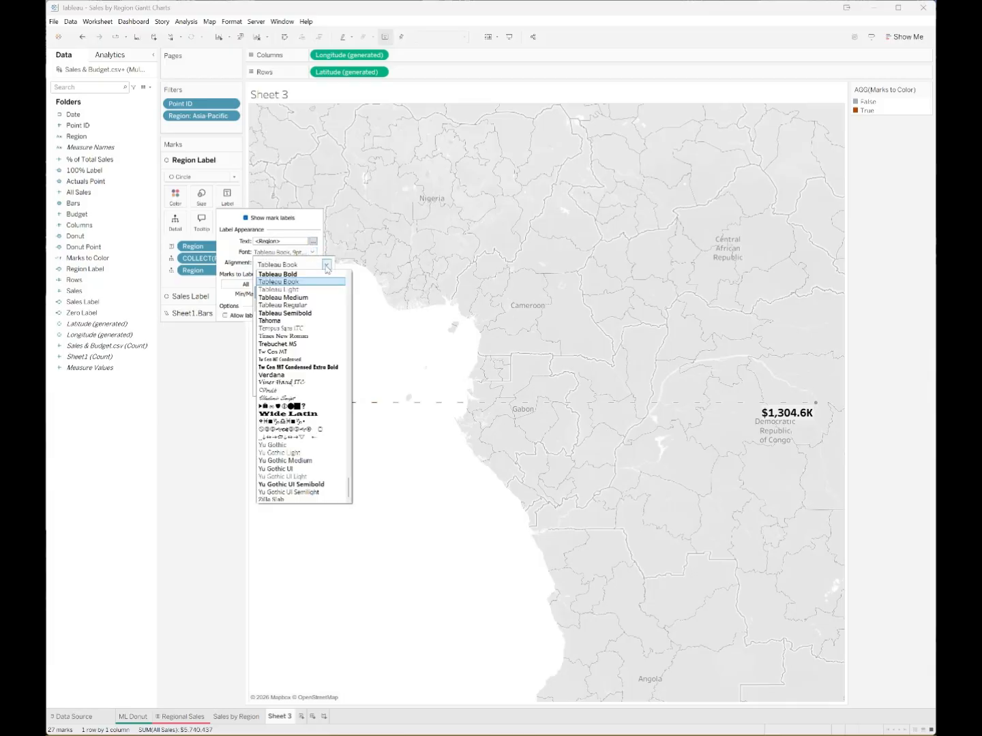
{"action": "left_click", "coordinate": [285, 293]}
{"action": "left_click", "coordinate": [276, 279]}
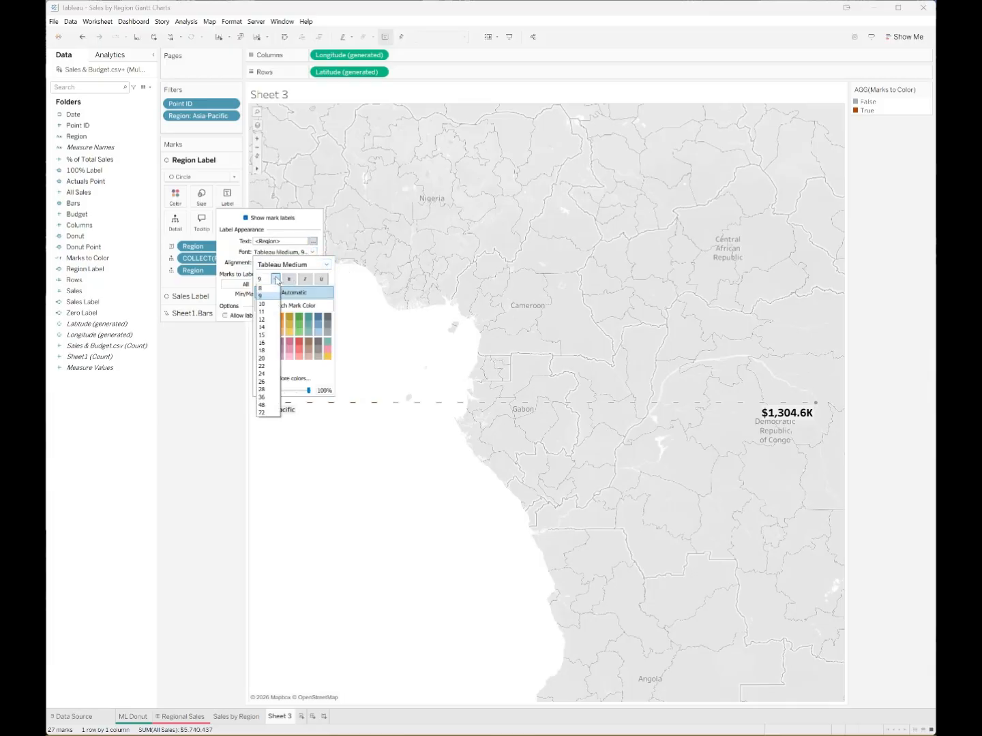
{"action": "left_click", "coordinate": [262, 334]}
{"action": "left_click", "coordinate": [289, 279]}
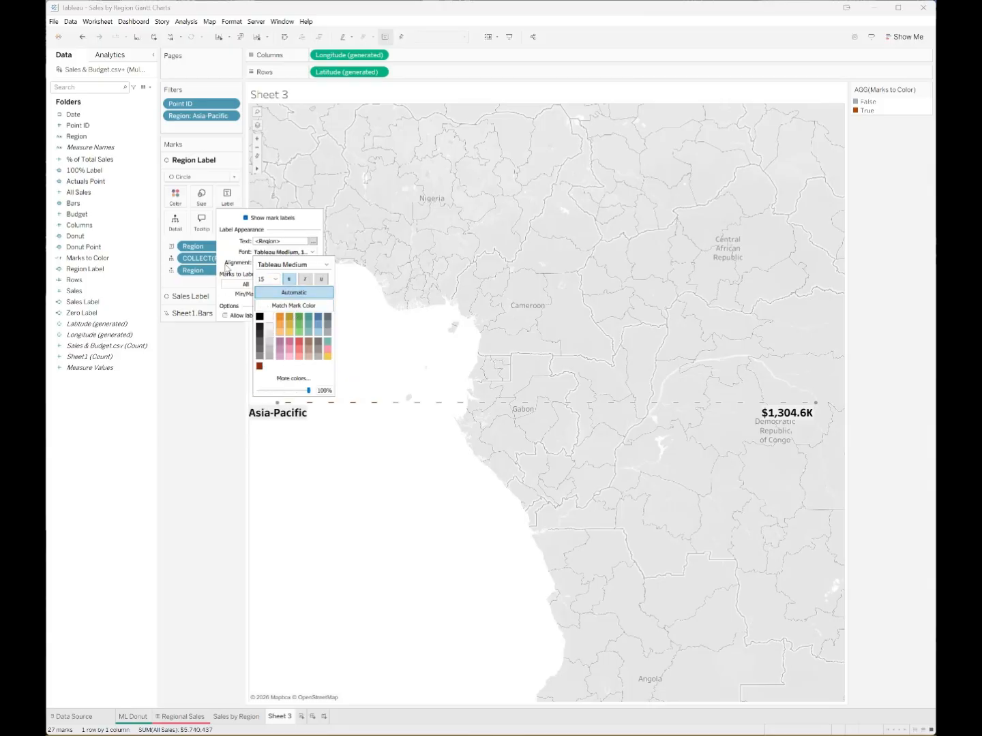
Align the region name label to the bottom right of its mark.
{"action": "left_click", "coordinate": [229, 267]}
{"action": "left_click", "coordinate": [312, 262]}
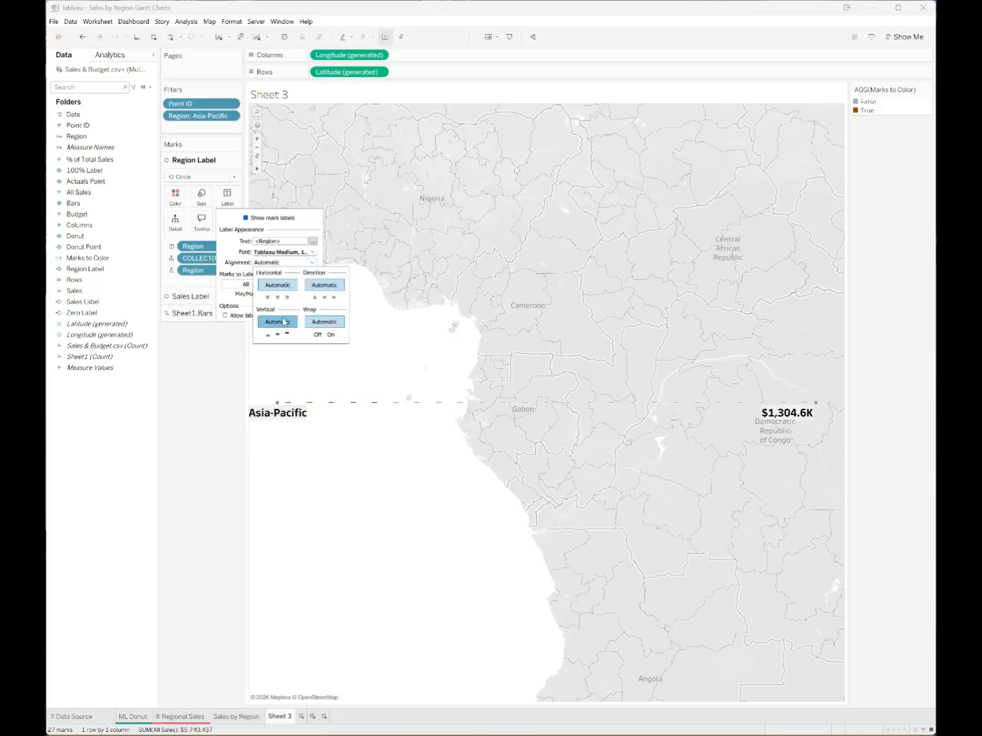
{"action": "left_click", "coordinate": [287, 297]}
{"action": "left_click", "coordinate": [219, 390]}
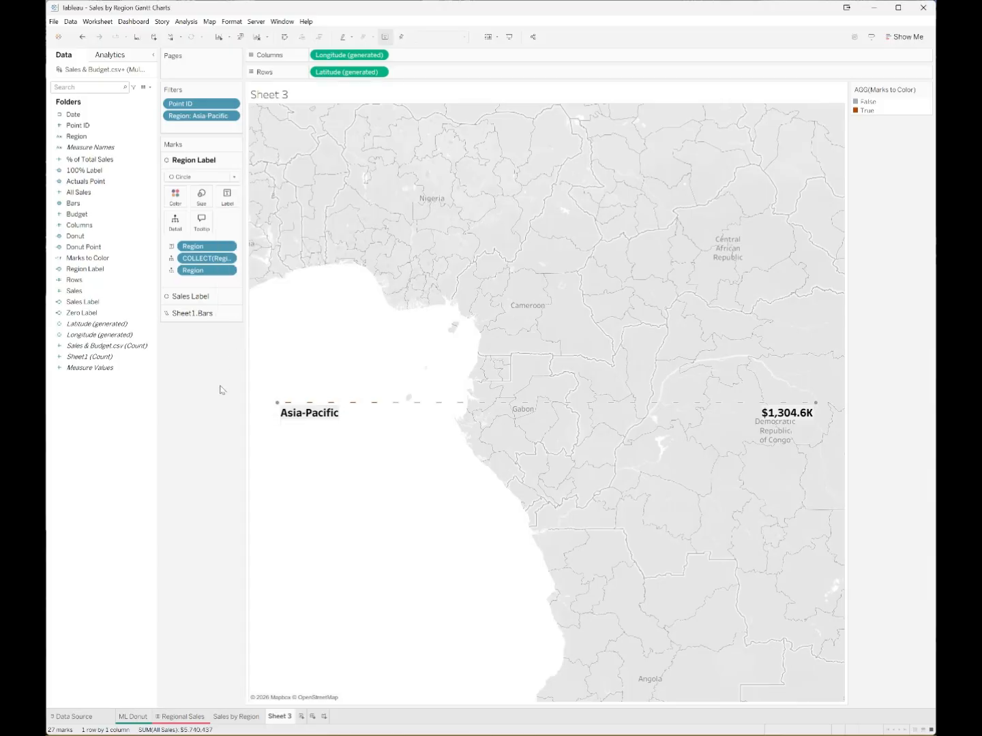
Make the circles on the Region Label and Sales Label layers fully transparent by lowering their color opacity.
{"action": "left_click", "coordinate": [175, 196]}
{"action": "left_click_drag", "start_coordinate": [226, 309], "coordinate": [158, 313]}
{"action": "left_click", "coordinate": [181, 403]}
{"action": "left_click", "coordinate": [189, 295]}
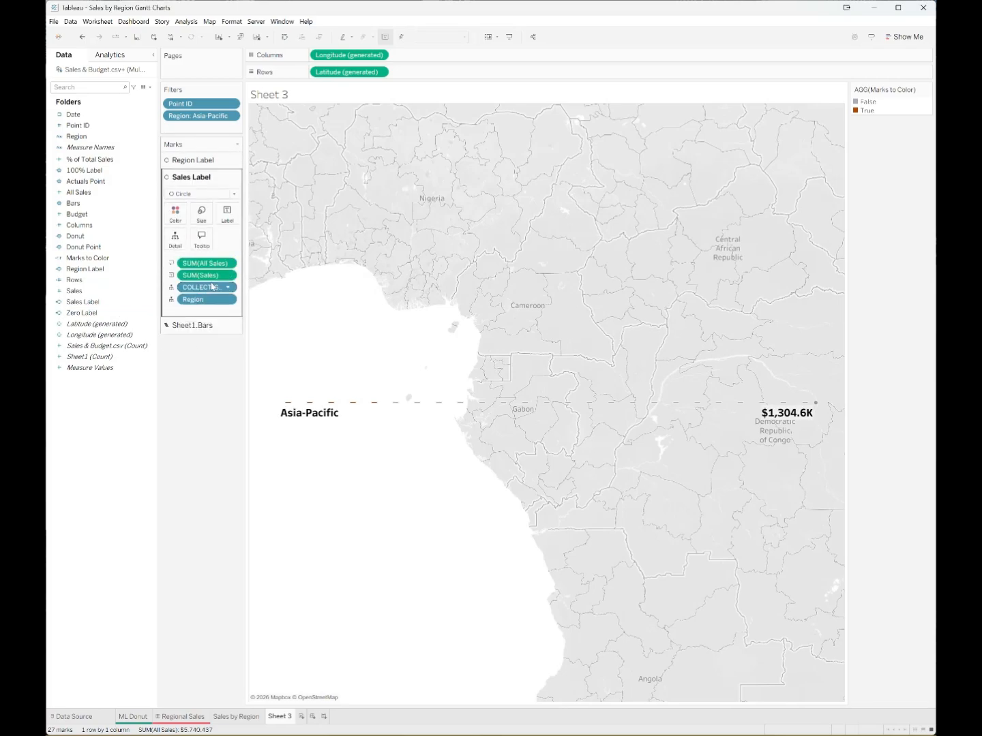
{"action": "left_click", "coordinate": [175, 212]}
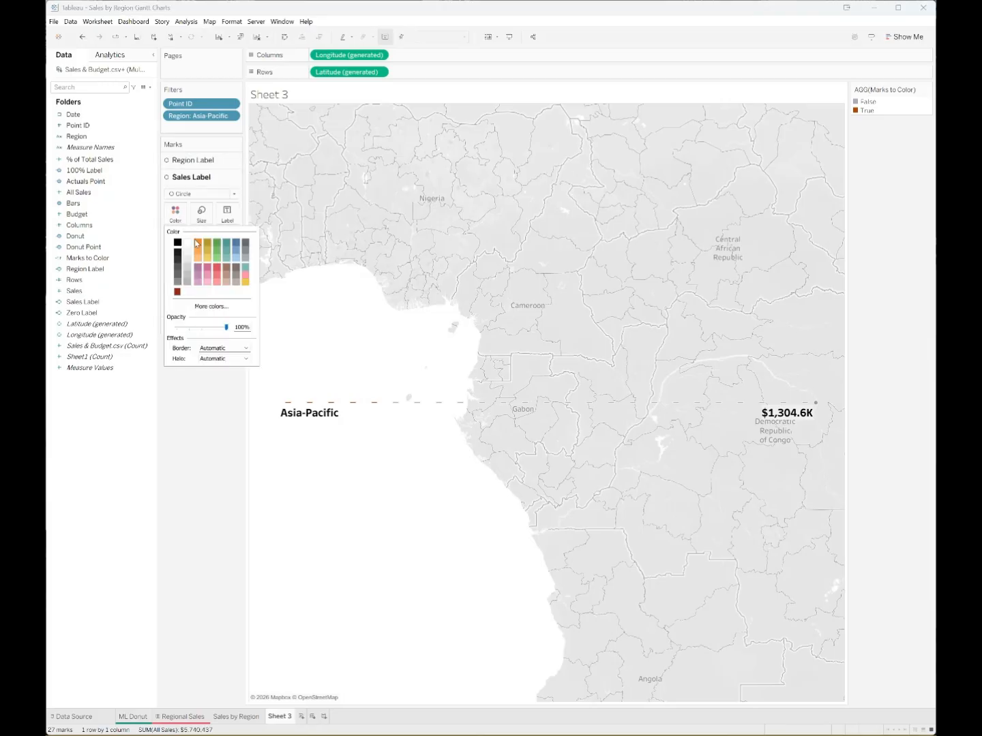
{"action": "left_click", "coordinate": [169, 411]}
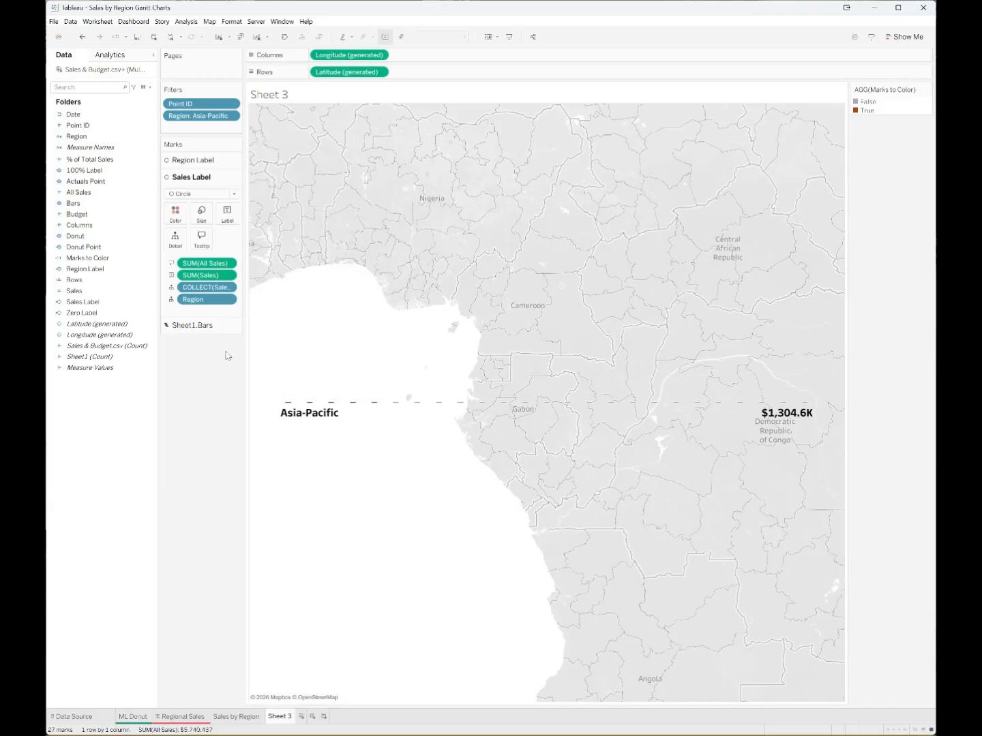
Set the background map to None so only the Gantt bars and labels are drawn.
{"action": "left_click", "coordinate": [212, 21]}
{"action": "mouse_move", "coordinate": [269, 38]}
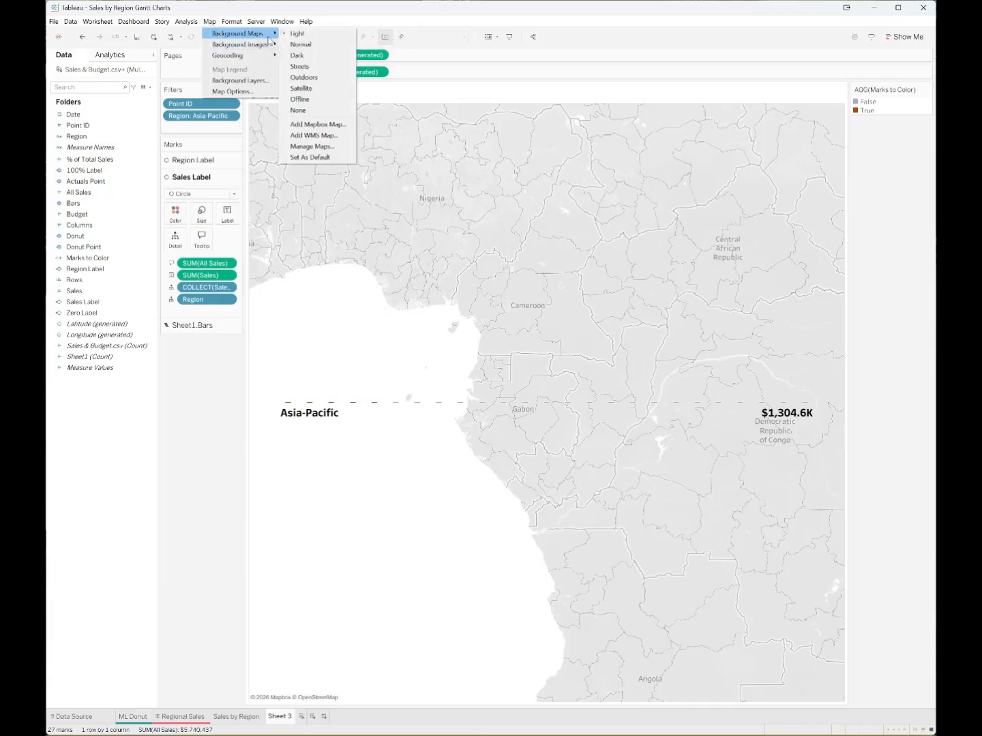
{"action": "left_click", "coordinate": [298, 109]}
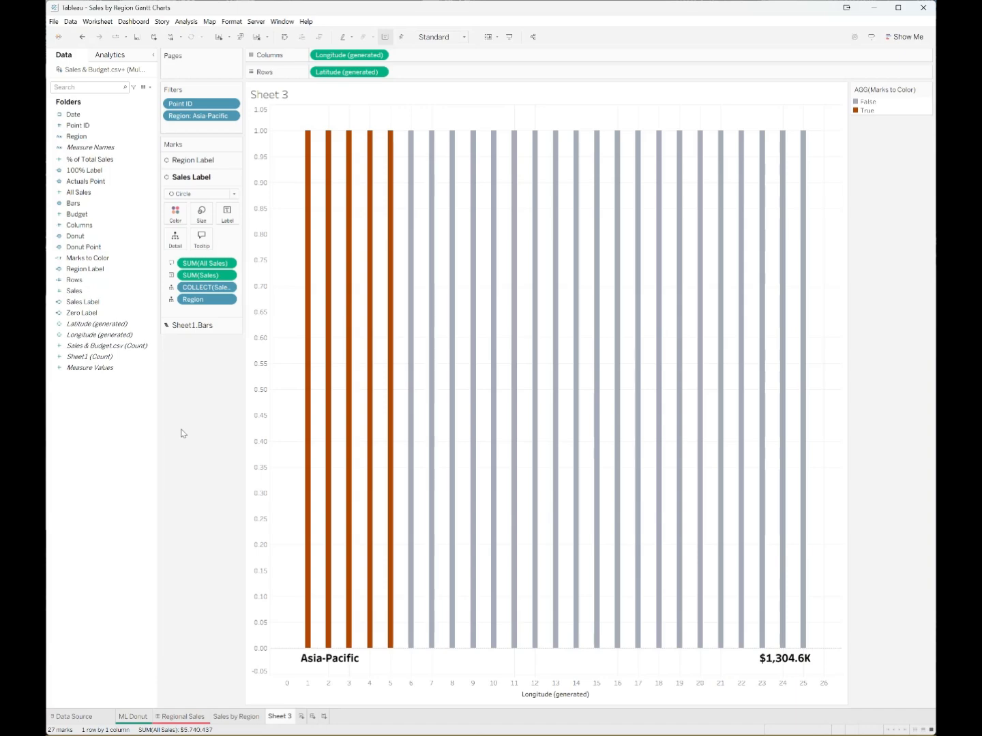
Add the Zero Label field as a new map layer drawn as circles, with Region on its detail.
{"action": "left_click_drag", "start_coordinate": [81, 312], "coordinate": [349, 126]}
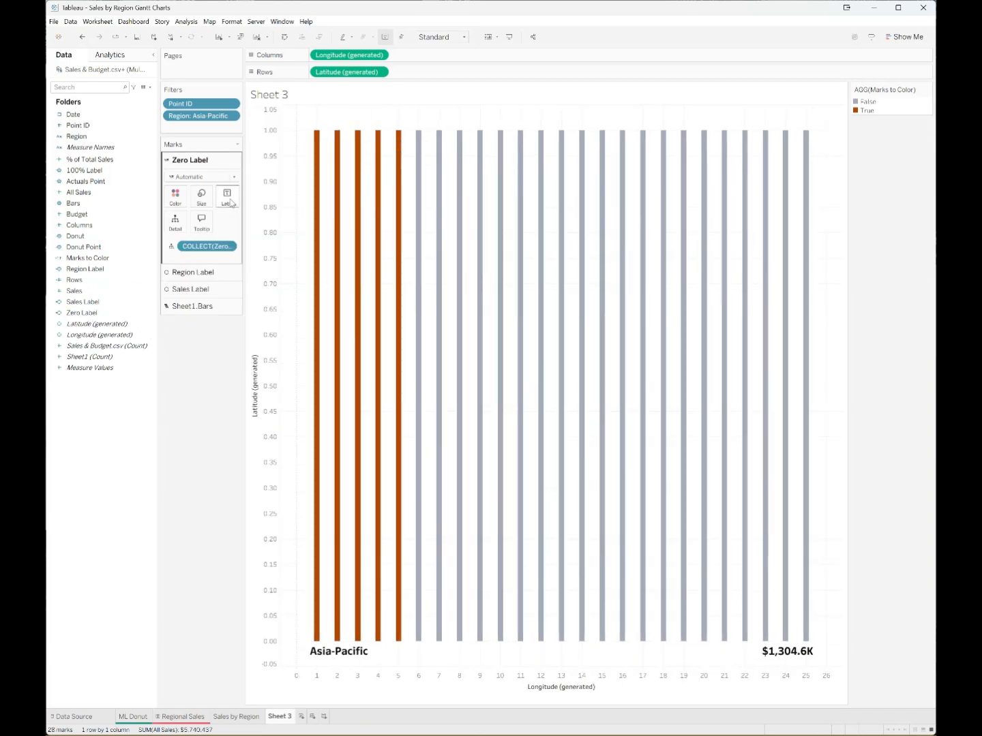
{"action": "left_click", "coordinate": [233, 178]}
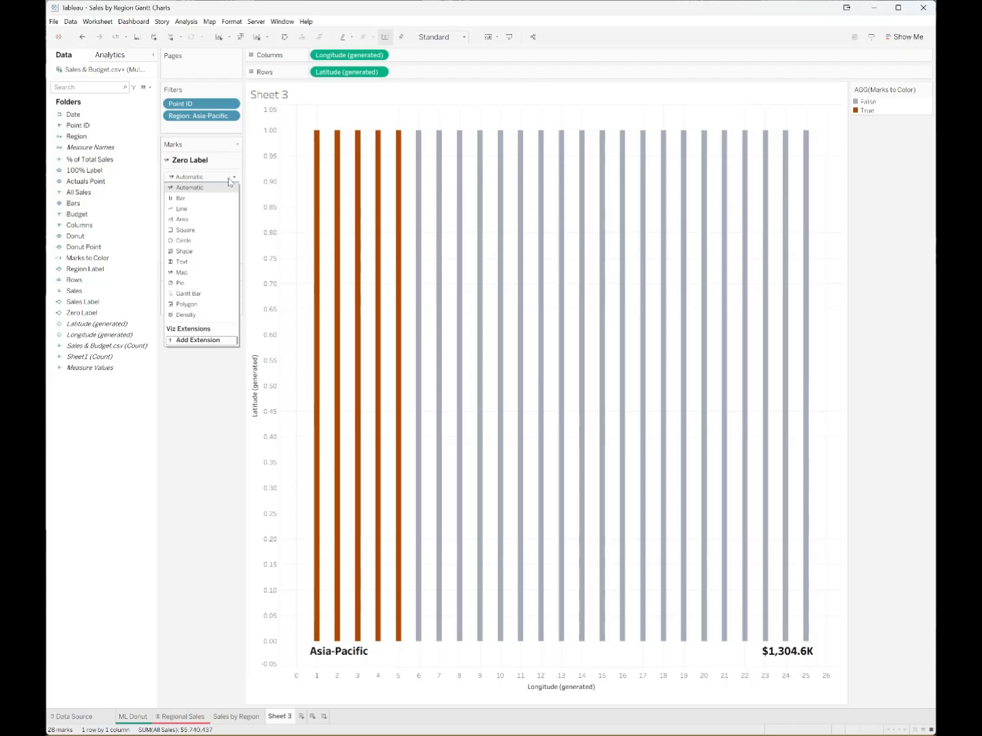
{"action": "left_click", "coordinate": [187, 242]}
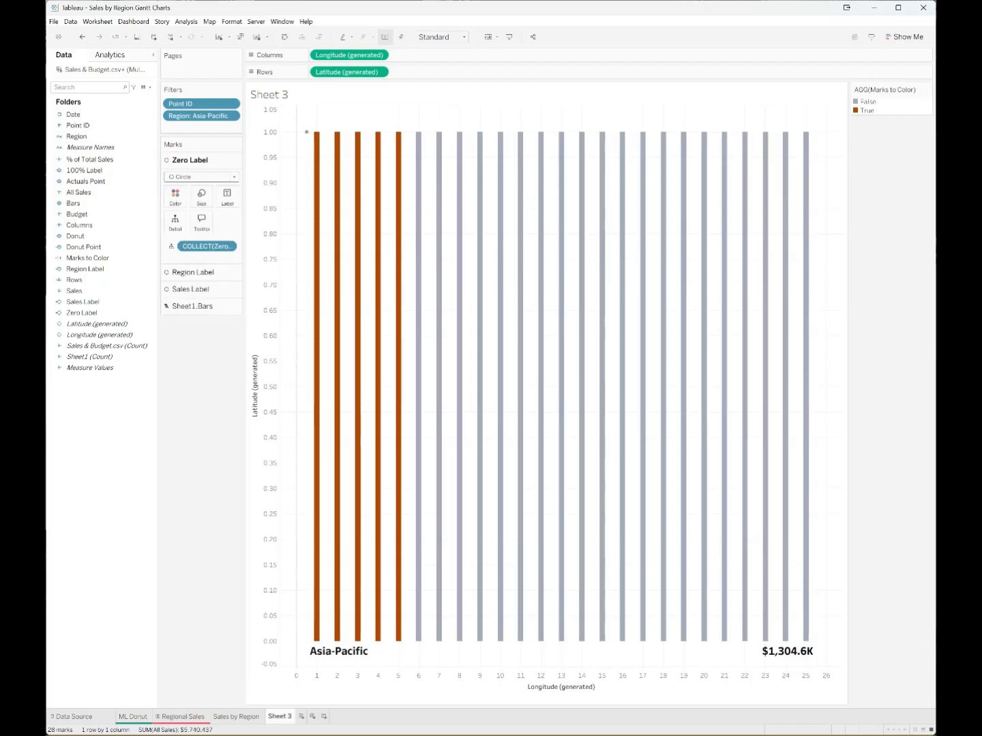
{"action": "left_click", "coordinate": [73, 356]}
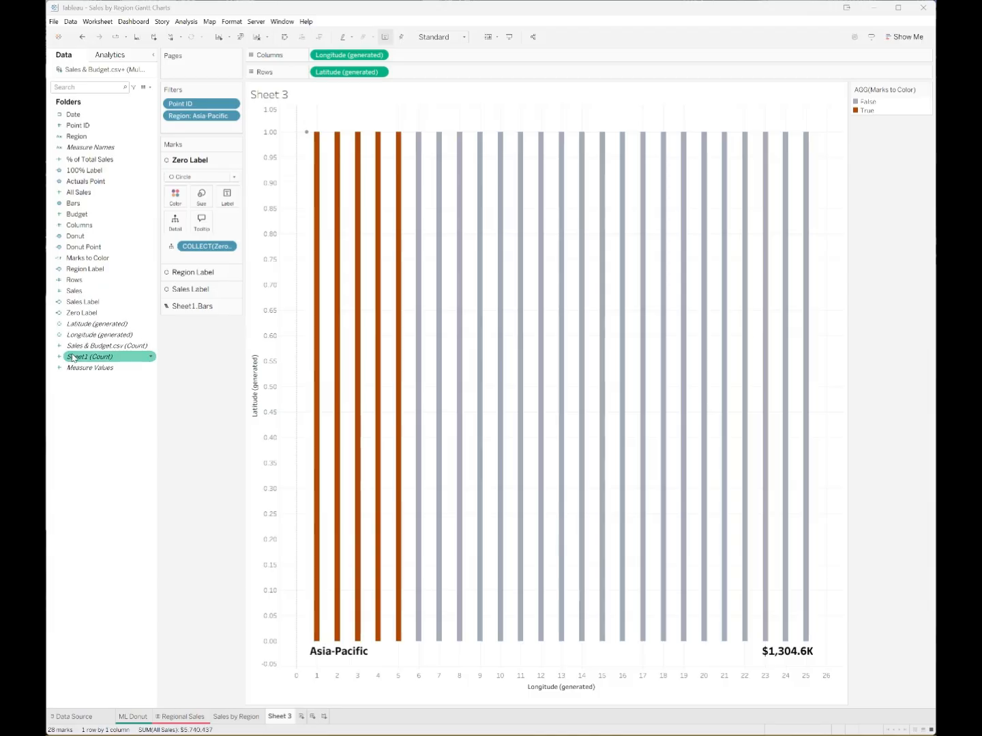
{"action": "left_click", "coordinate": [79, 137]}
{"action": "left_click_drag", "start_coordinate": [80, 138], "coordinate": [175, 220]}
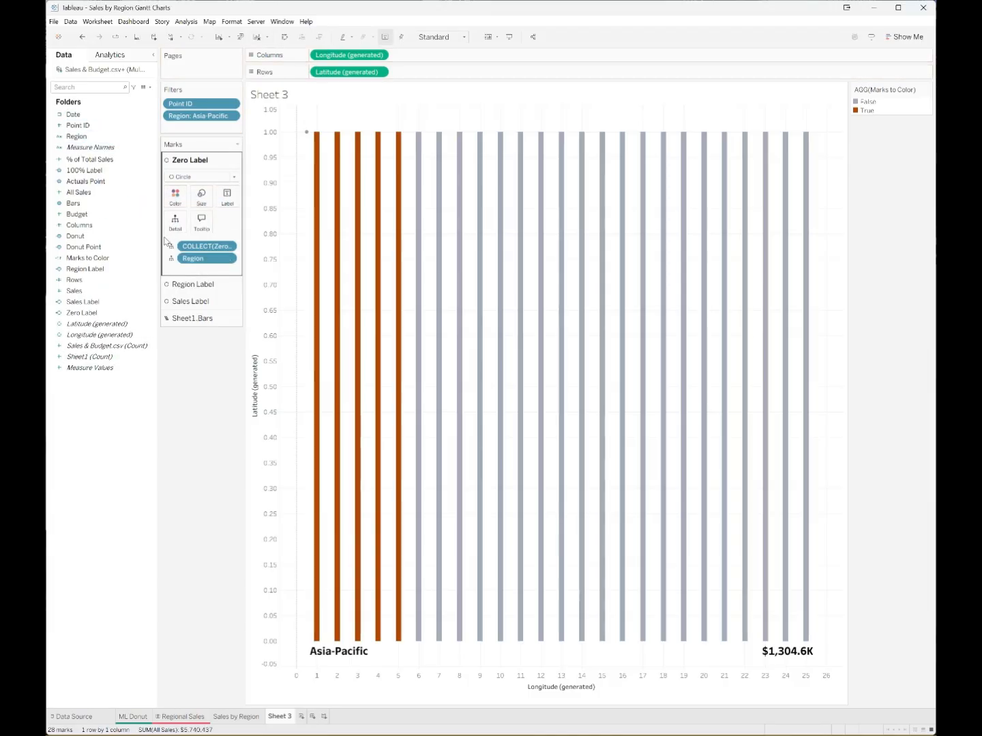
Create an inline "0%" text value on the Zero Label layer and use it as the mark label.
{"action": "left_click", "coordinate": [194, 267]}
{"action": "type", "text": "\"0%\""}
{"action": "key", "text": "Return"}
{"action": "left_click_drag", "start_coordinate": [194, 270], "coordinate": [231, 197]}
Align the 0% label to the top right of its mark and make it bold in the matching mark color.
{"action": "left_click", "coordinate": [229, 198]}
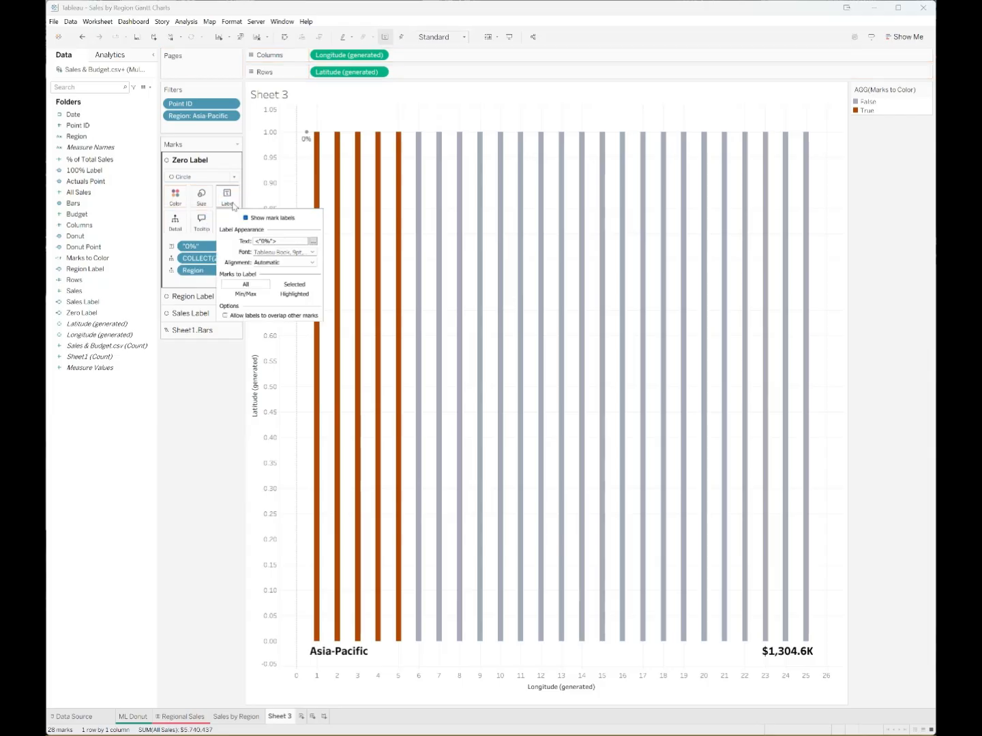
{"action": "left_click", "coordinate": [312, 263]}
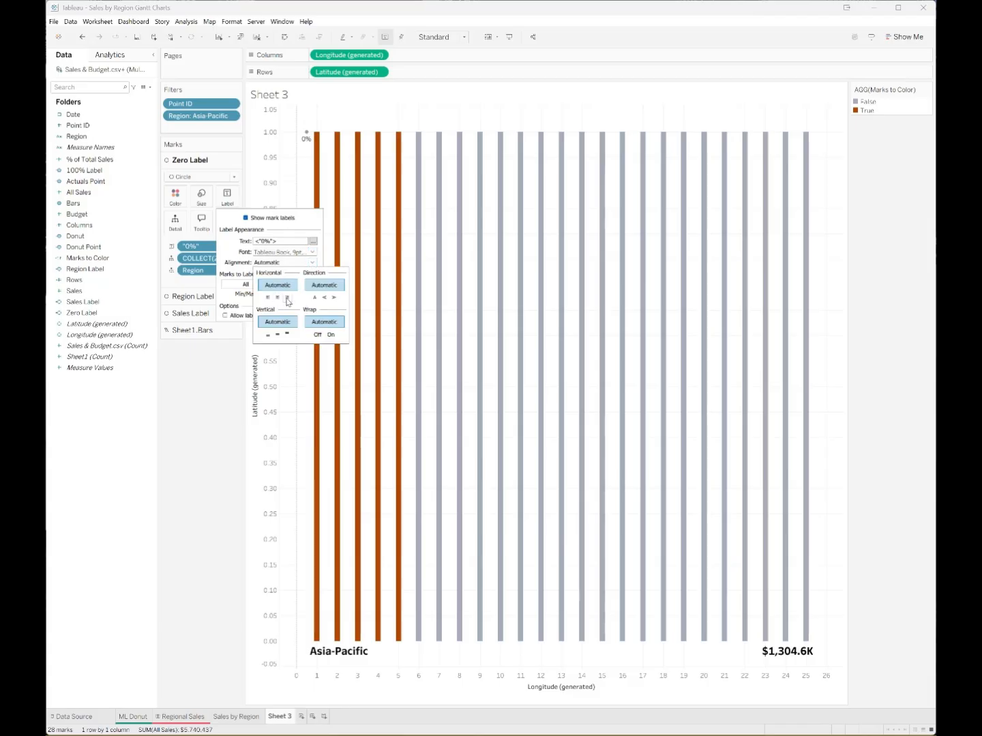
{"action": "left_click", "coordinate": [287, 297]}
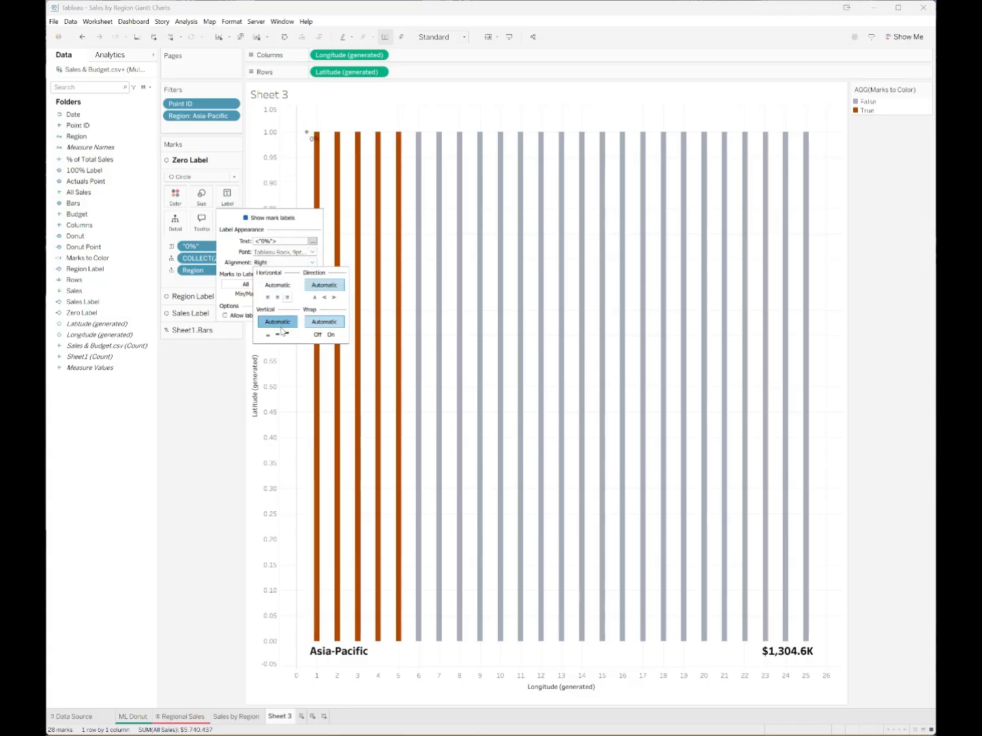
{"action": "left_click", "coordinate": [286, 334]}
{"action": "left_click", "coordinate": [312, 252]}
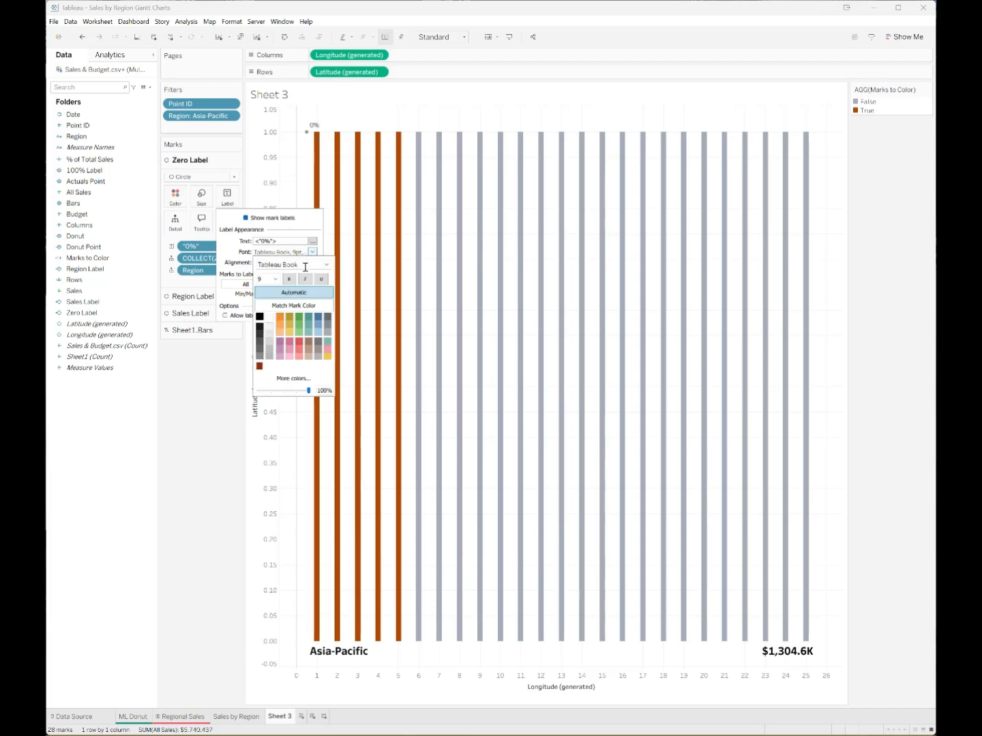
{"action": "left_click", "coordinate": [291, 306]}
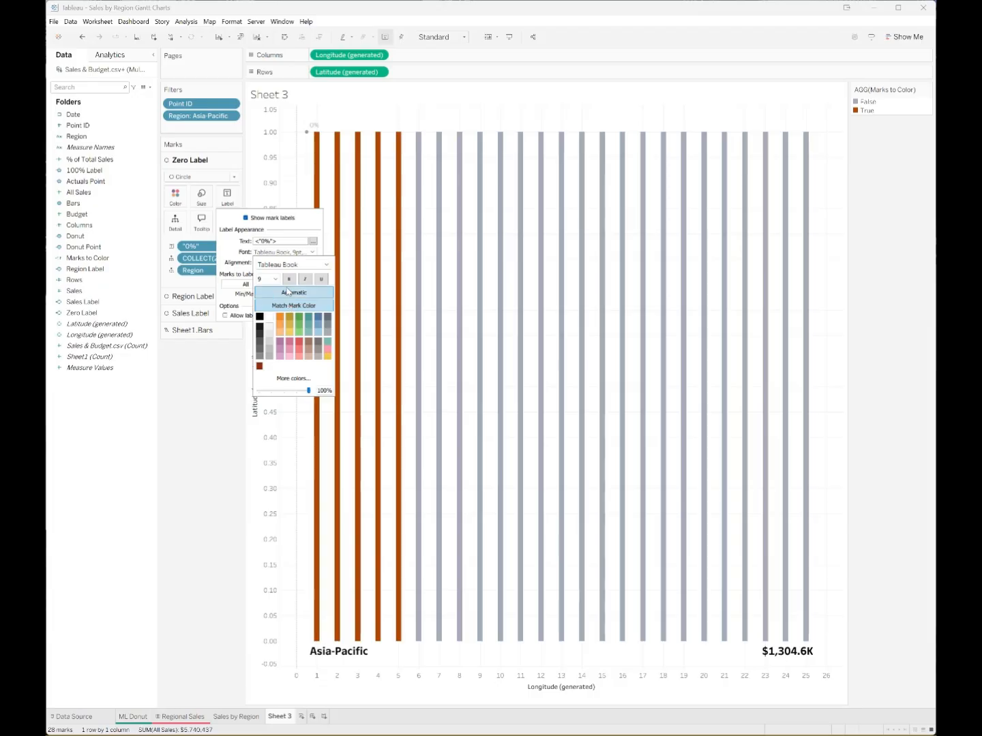
{"action": "left_click", "coordinate": [289, 280]}
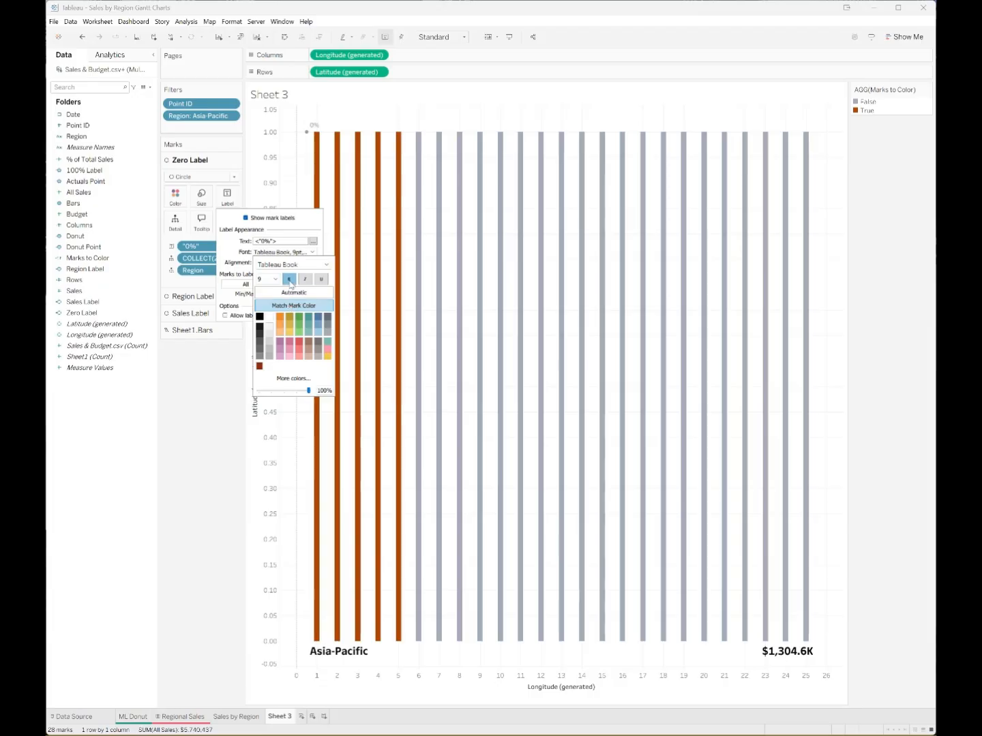
{"action": "left_click", "coordinate": [230, 272]}
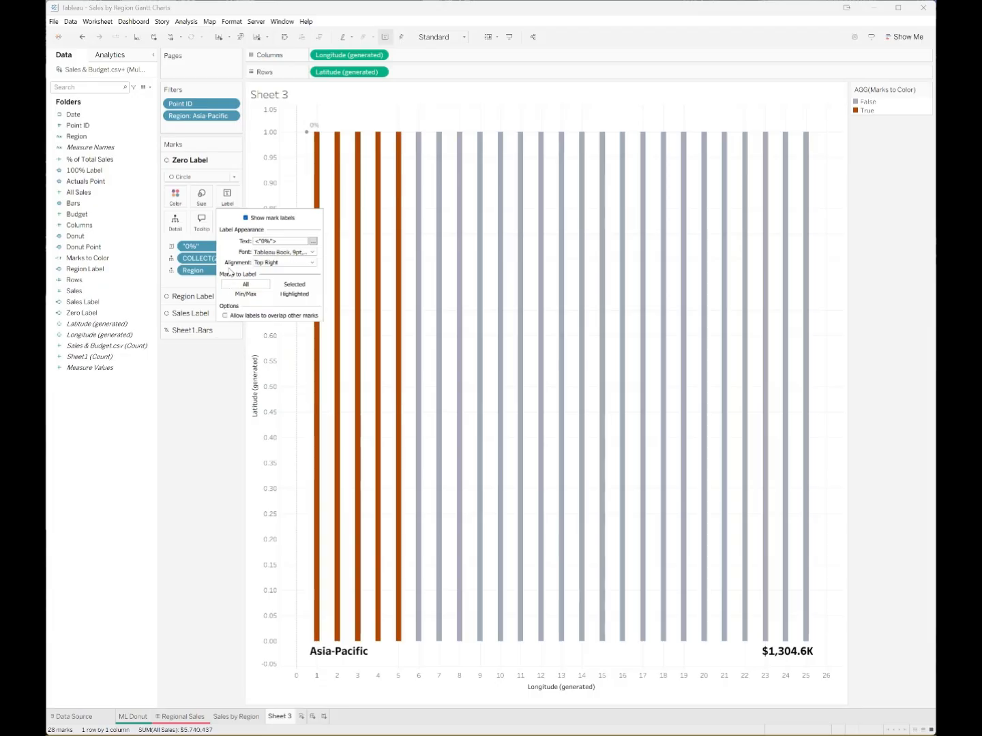
Make the Zero Label layer's circle fully transparent by lowering its color opacity.
{"action": "left_click", "coordinate": [175, 196]}
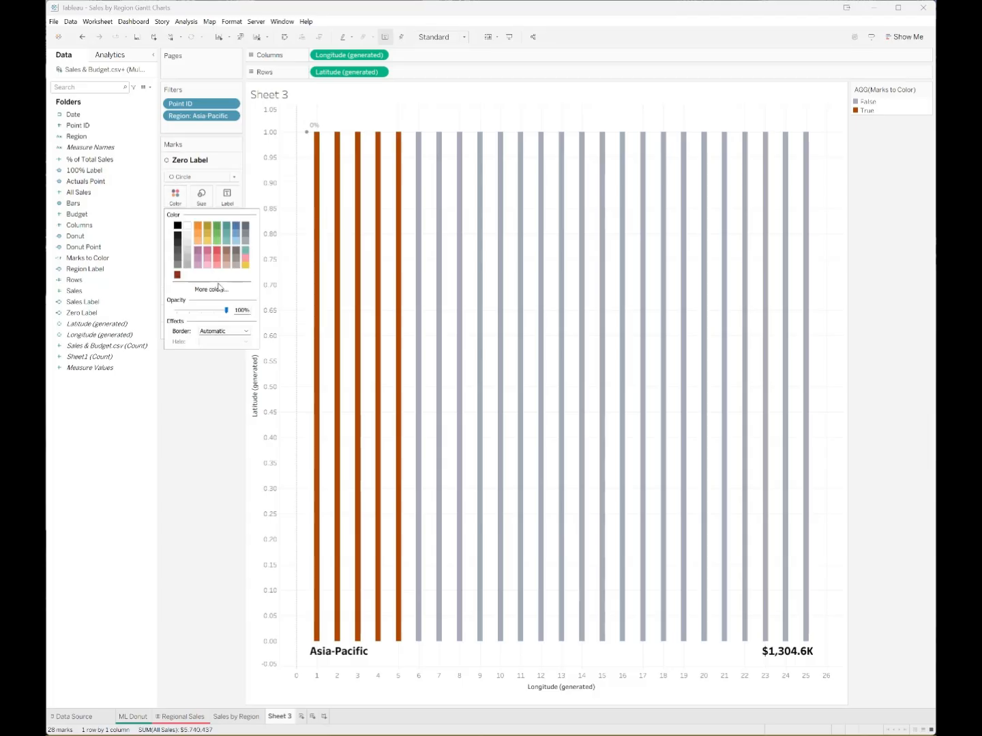
{"action": "left_click_drag", "start_coordinate": [226, 309], "coordinate": [176, 312]}
{"action": "left_click", "coordinate": [203, 388]}
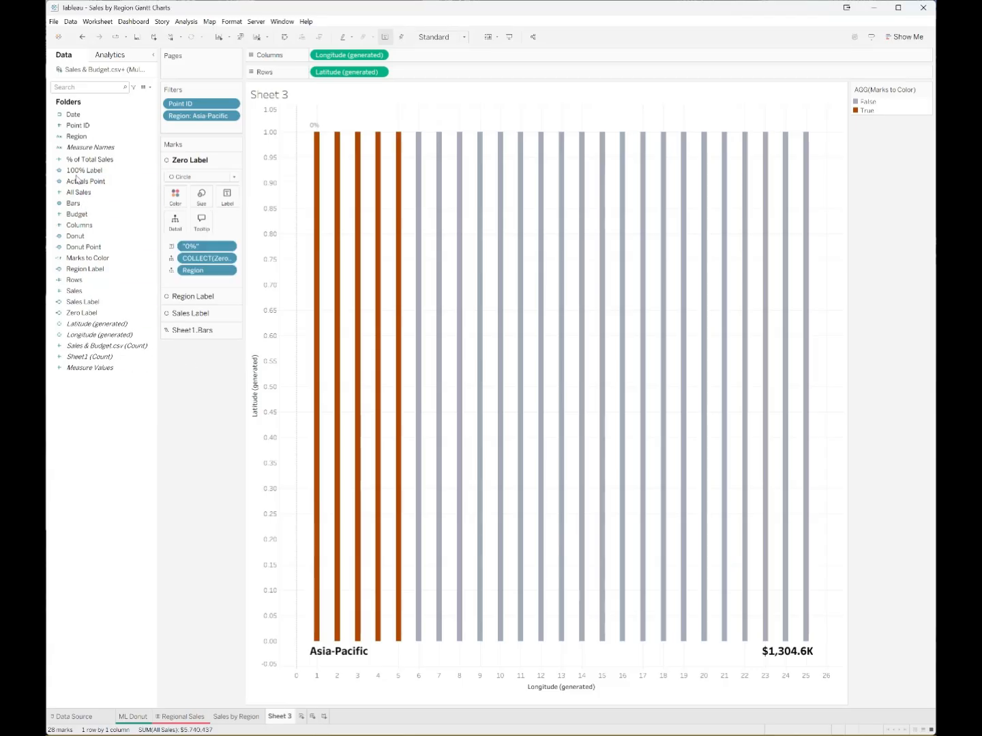
Add the 100% Label field as a new map layer drawn as circles, with Region on its detail.
{"action": "left_click_drag", "start_coordinate": [81, 170], "coordinate": [341, 126]}
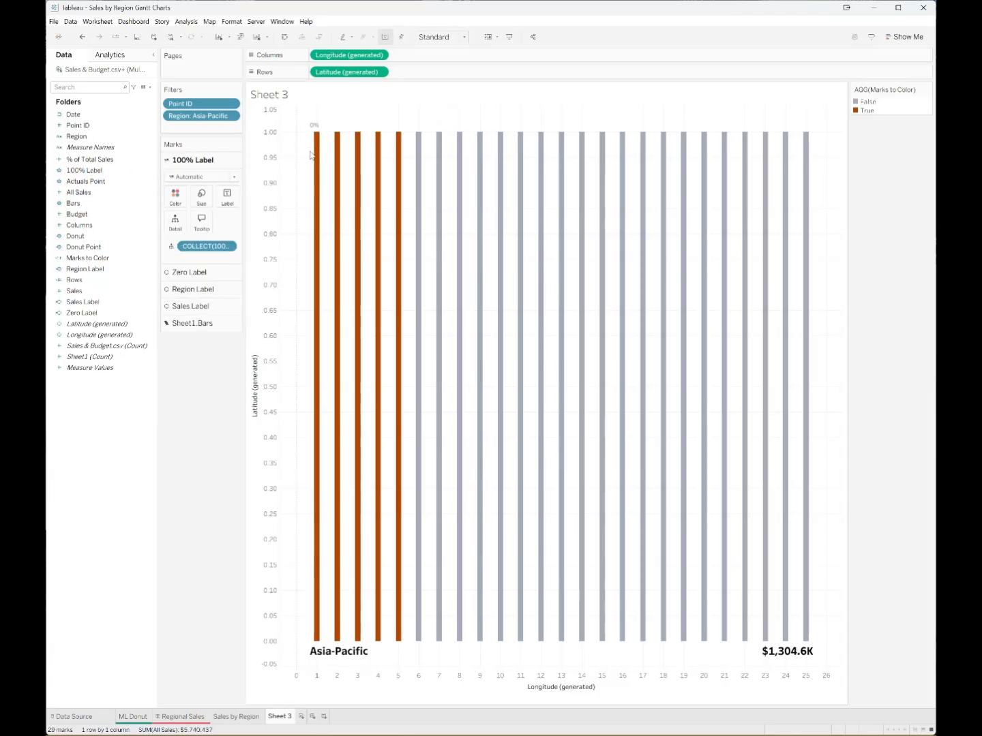
{"action": "left_click", "coordinate": [235, 178]}
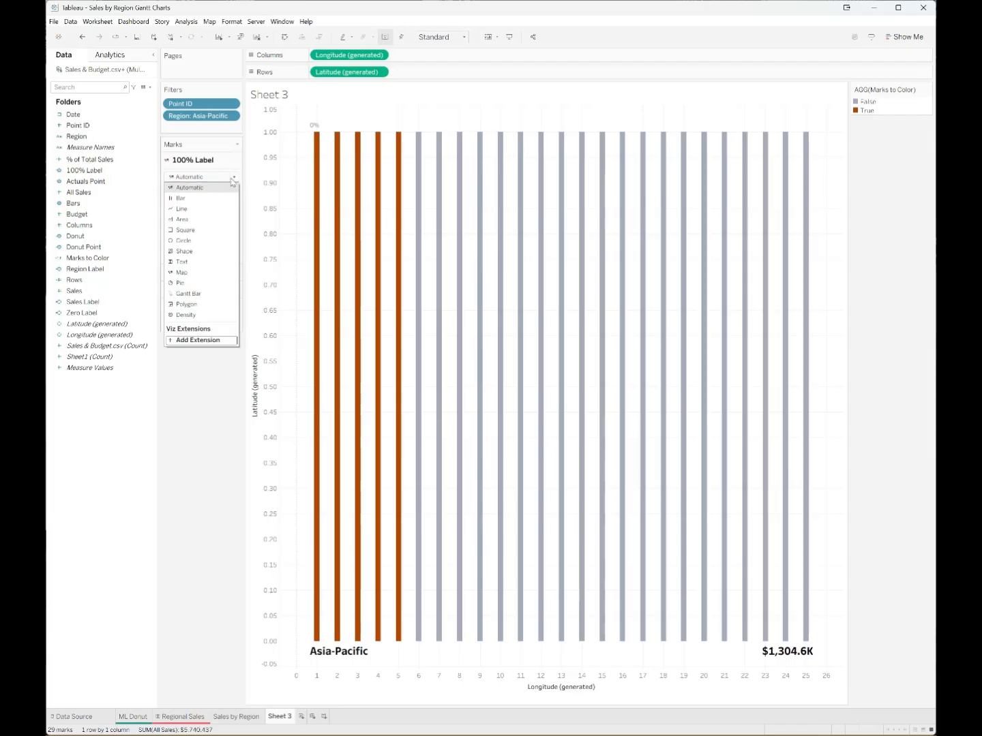
{"action": "left_click", "coordinate": [193, 241]}
{"action": "left_click", "coordinate": [101, 151]}
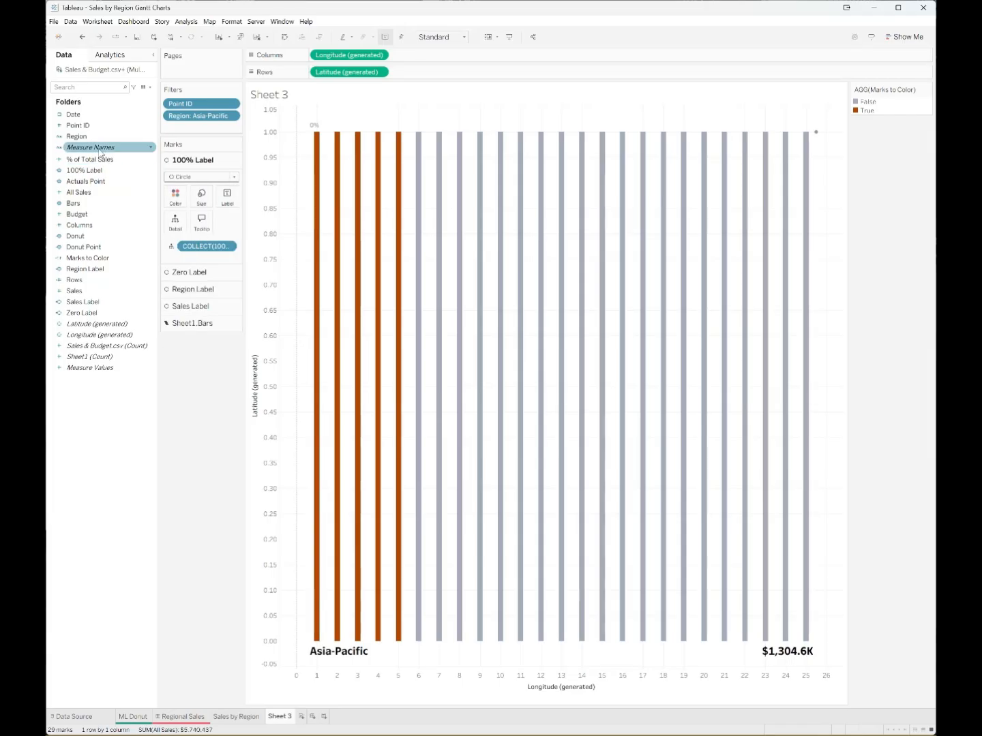
{"action": "left_click_drag", "start_coordinate": [82, 136], "coordinate": [177, 256]}
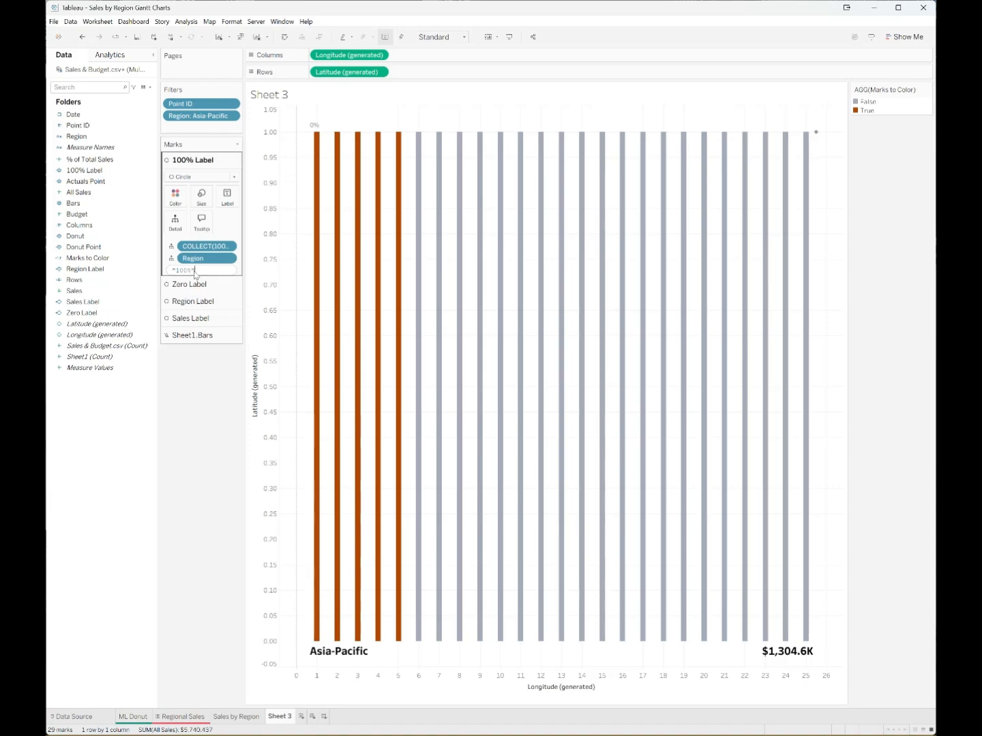
Label the 100% Label layer with an inline "100%" text value in bold, matching the mark color.
{"action": "key", "text": "Return"}
{"action": "left_click_drag", "start_coordinate": [193, 270], "coordinate": [227, 200]}
{"action": "left_click", "coordinate": [227, 198]}
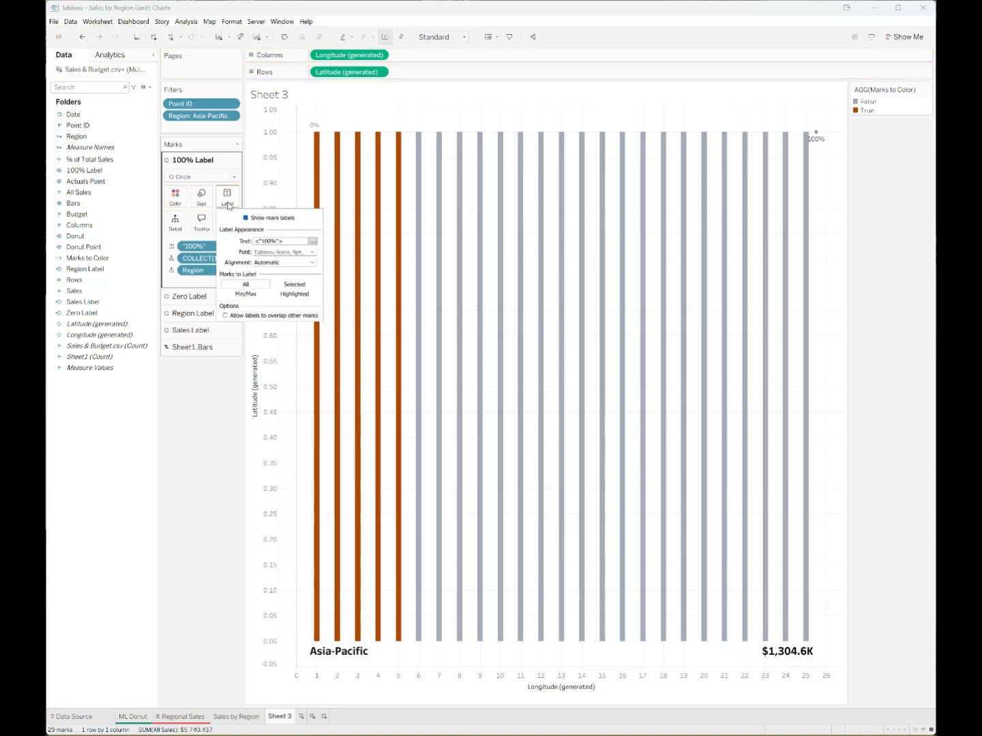
{"action": "left_click", "coordinate": [313, 251]}
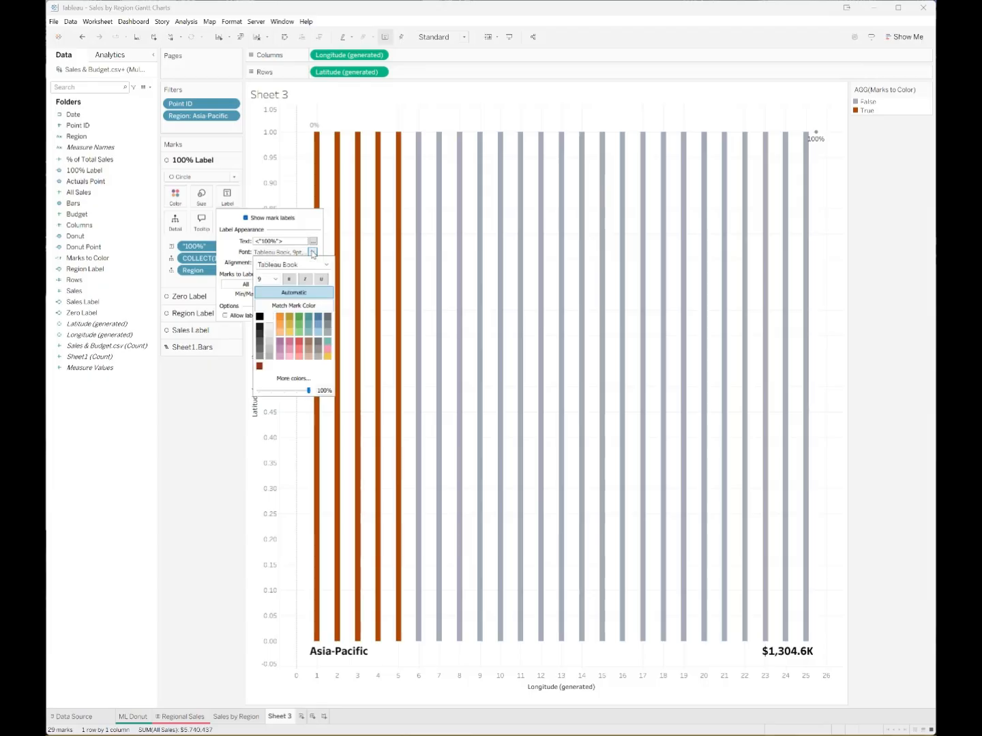
{"action": "left_click", "coordinate": [289, 279]}
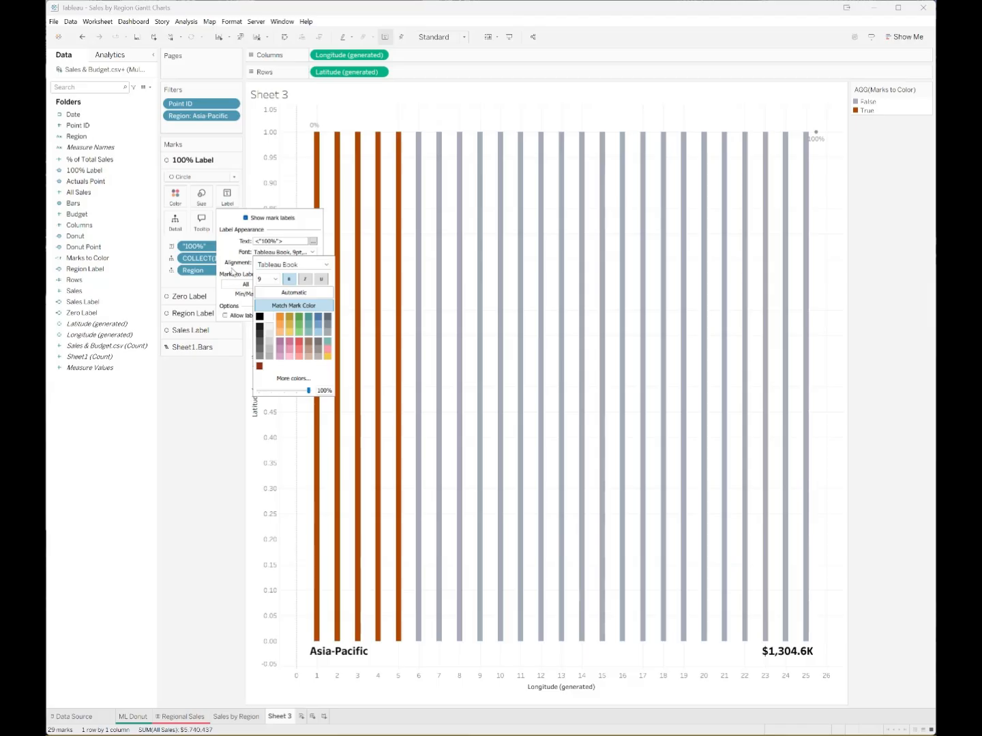
{"action": "left_click", "coordinate": [235, 272]}
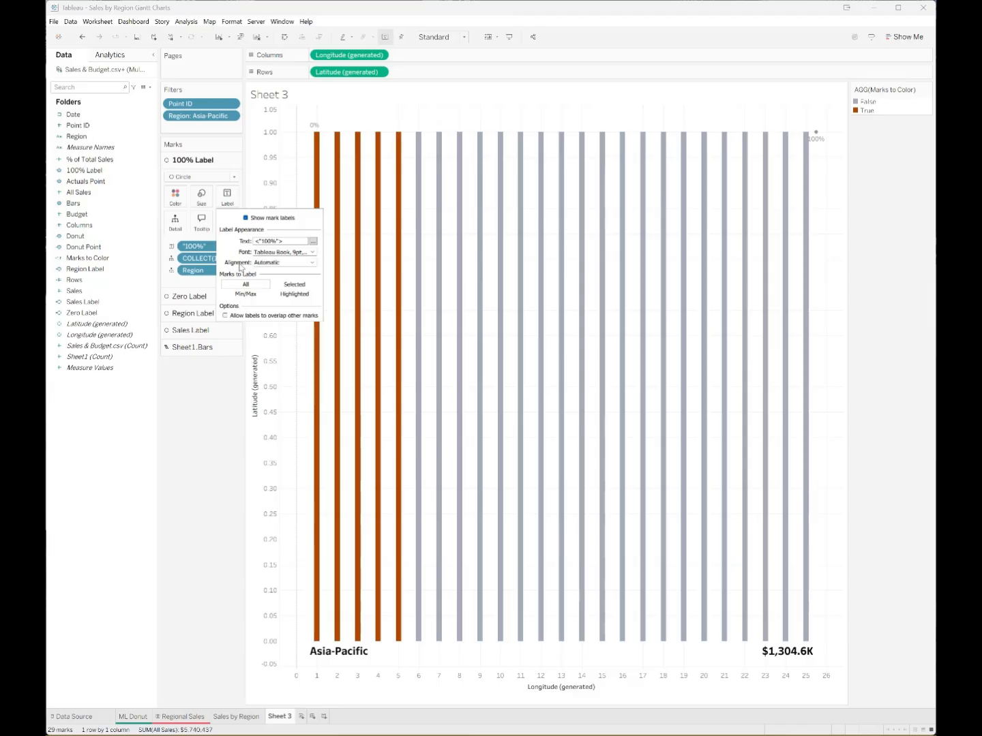
Align the 100% label to the top left of its mark, with all marks labeled.
{"action": "left_click", "coordinate": [311, 263]}
{"action": "left_click", "coordinate": [267, 298]}
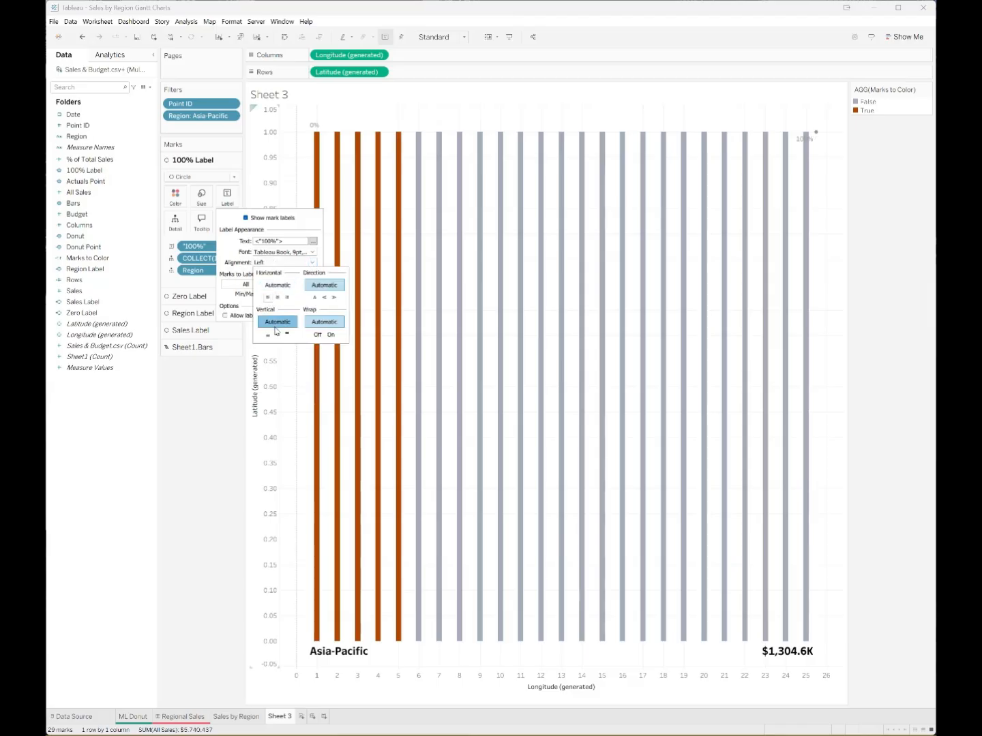
{"action": "left_click", "coordinate": [287, 333]}
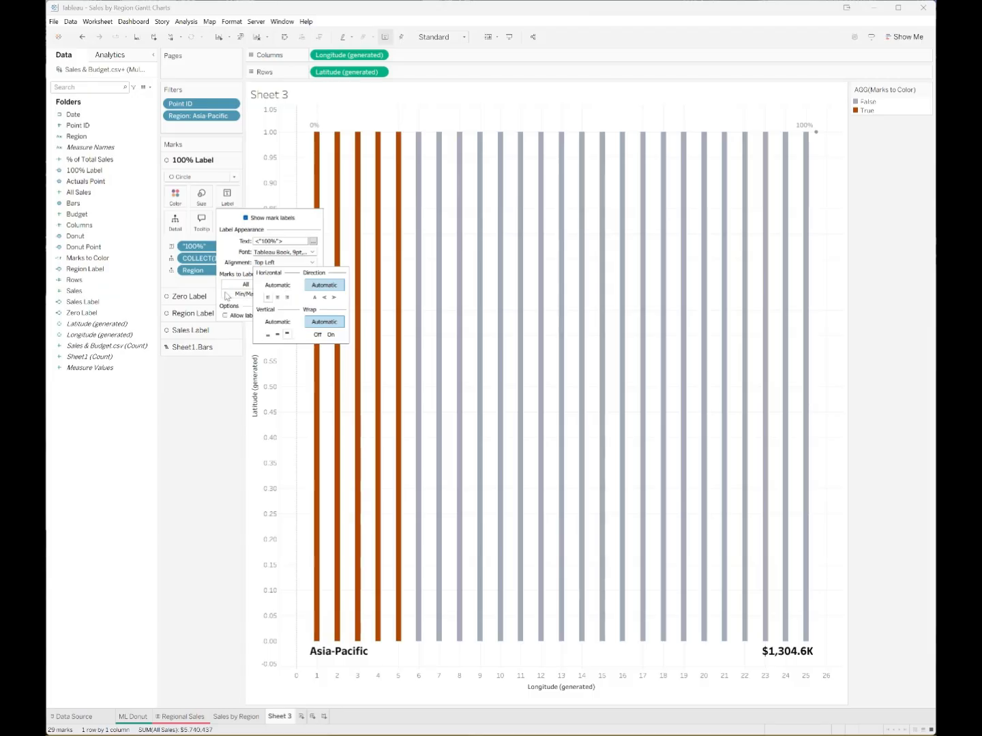
{"action": "left_click", "coordinate": [232, 294]}
{"action": "left_click", "coordinate": [232, 294]}
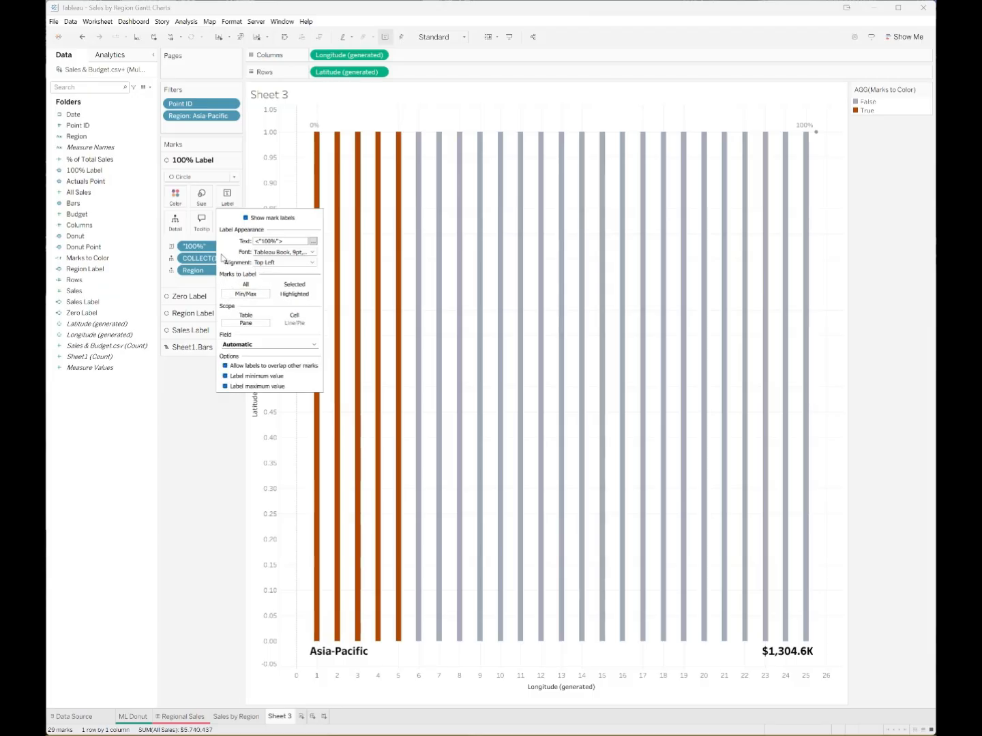
{"action": "left_click", "coordinate": [229, 284]}
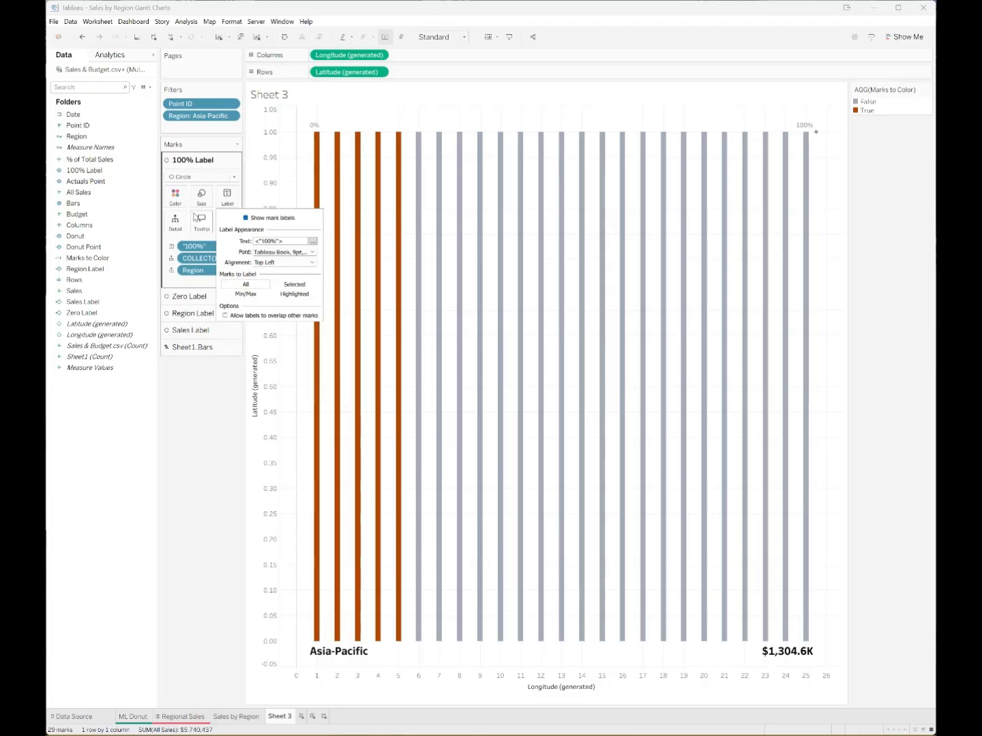
Make the 100% Label layer's circle fully transparent by lowering its color opacity.
{"action": "left_click", "coordinate": [174, 197]}
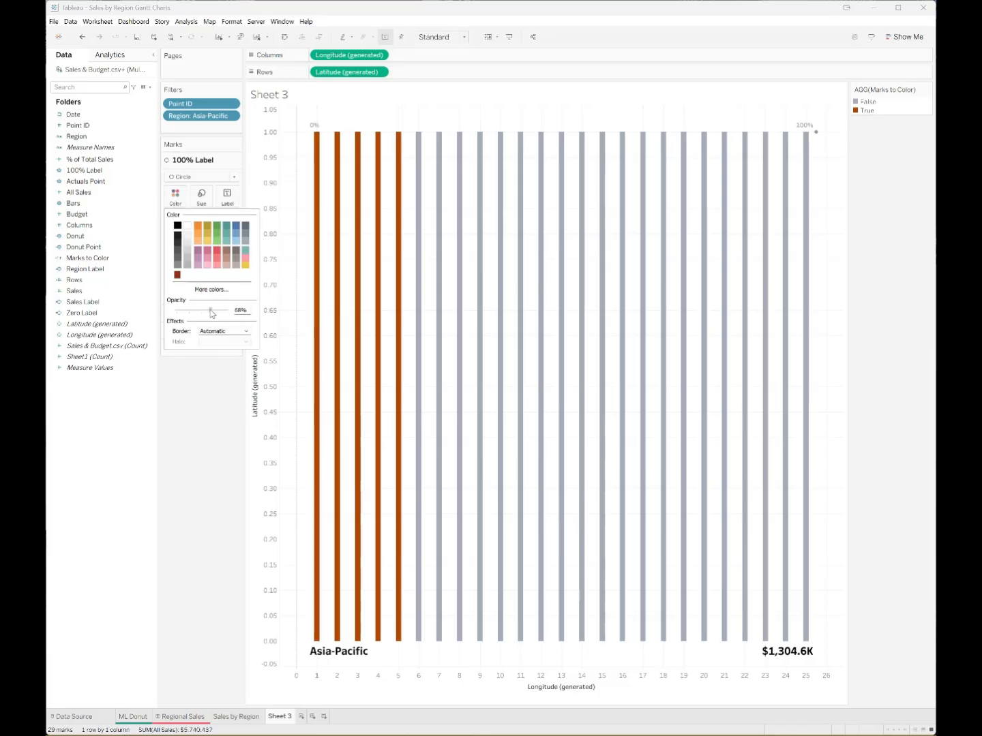
{"action": "left_click_drag", "start_coordinate": [211, 310], "coordinate": [176, 310]}
{"action": "left_click", "coordinate": [184, 377]}
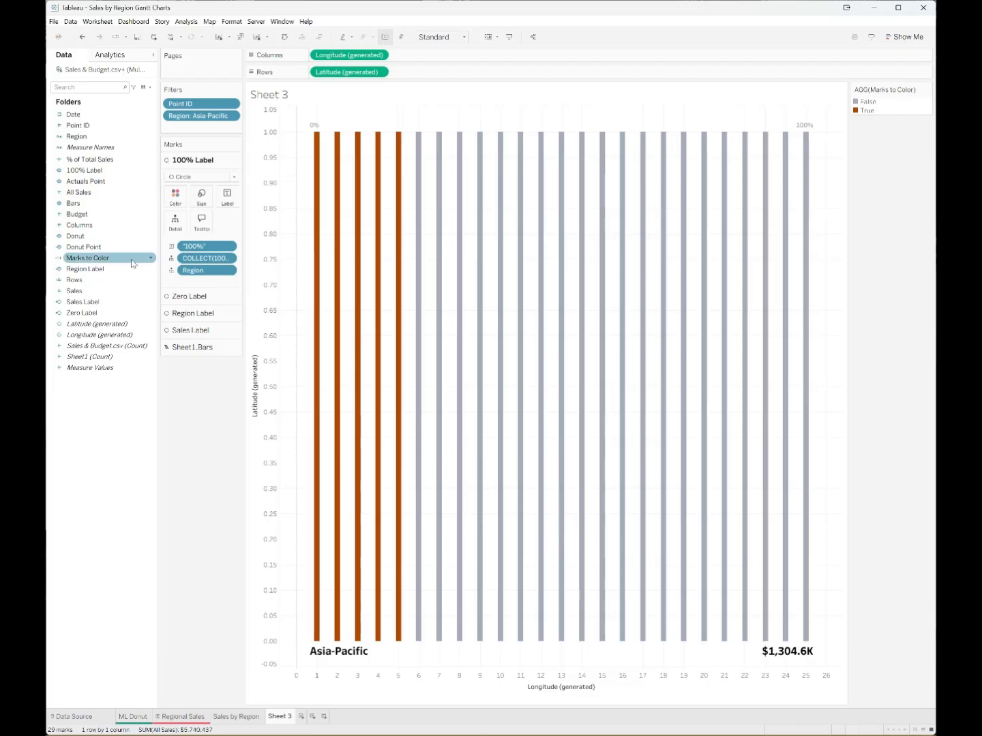
Review the formula of the Actuals Point calculated field and close it without editing.
{"action": "left_click", "coordinate": [151, 182]}
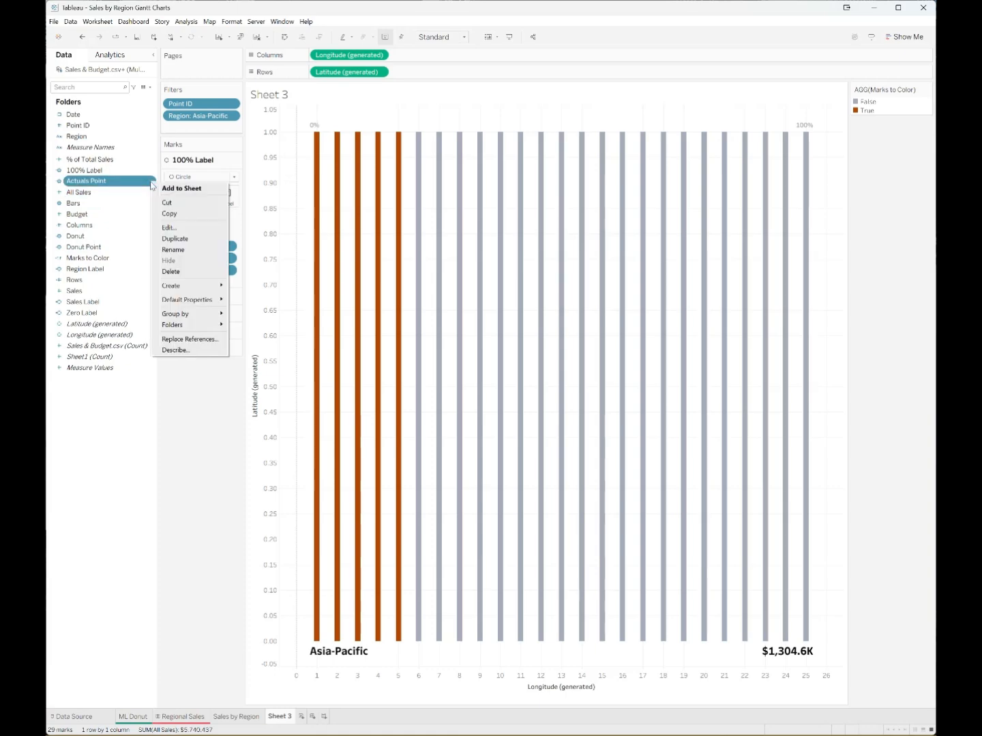
{"action": "left_click", "coordinate": [169, 227]}
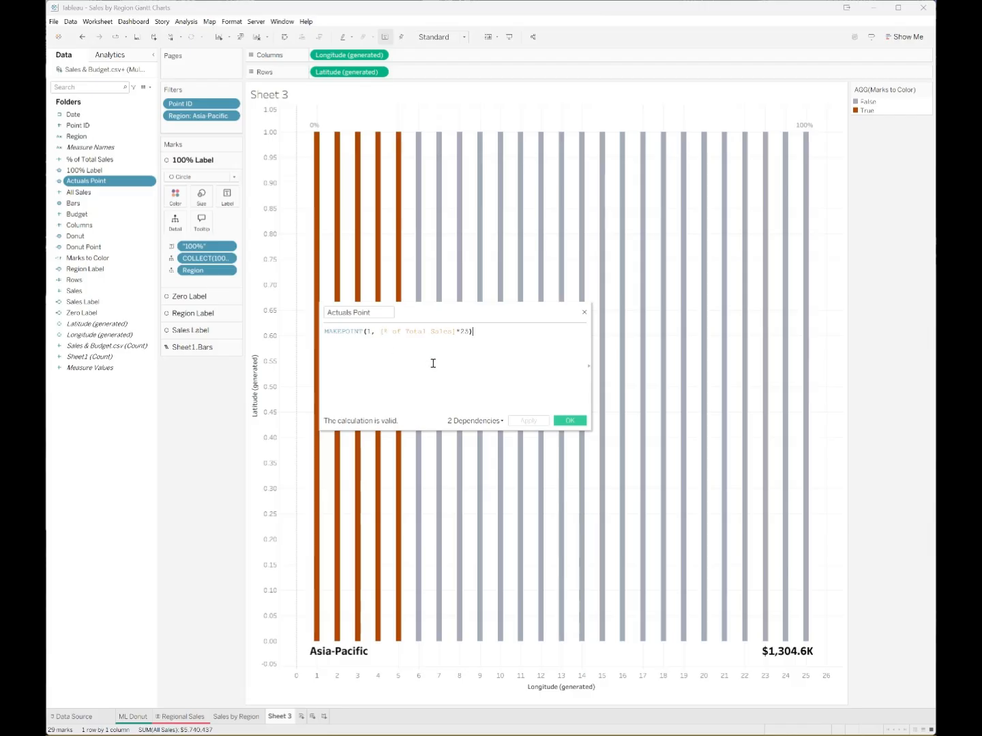
{"action": "left_click", "coordinate": [571, 423]}
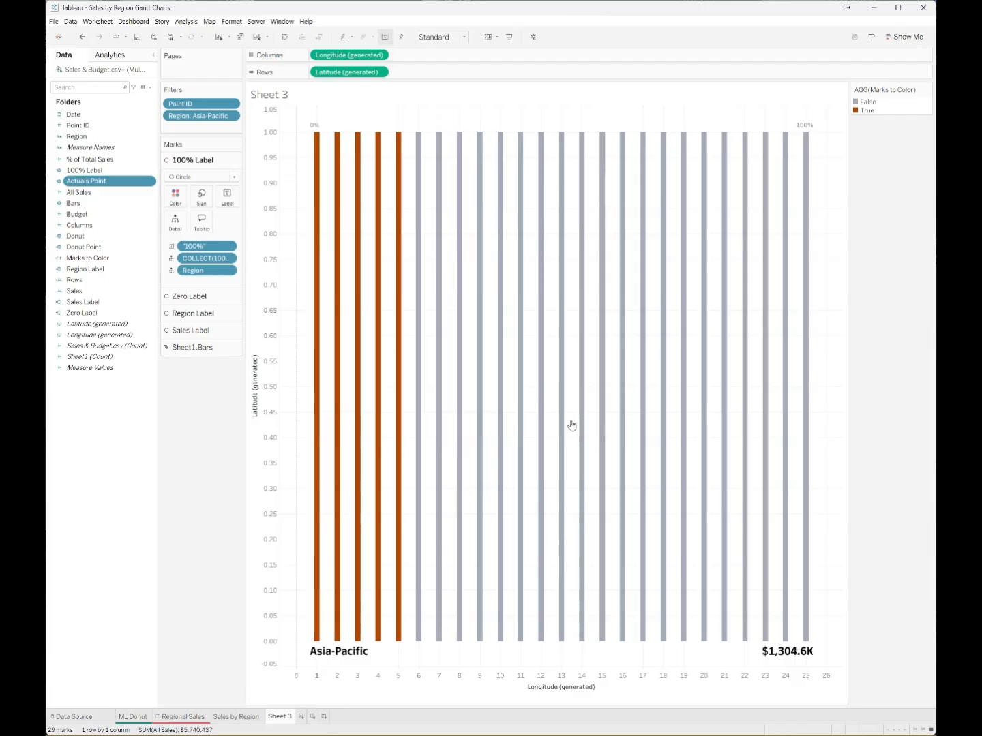
Add Actuals Point as a new map layer of circles, labeled with % of Total Sales and with Region on its detail.
{"action": "left_click_drag", "start_coordinate": [78, 181], "coordinate": [343, 128]}
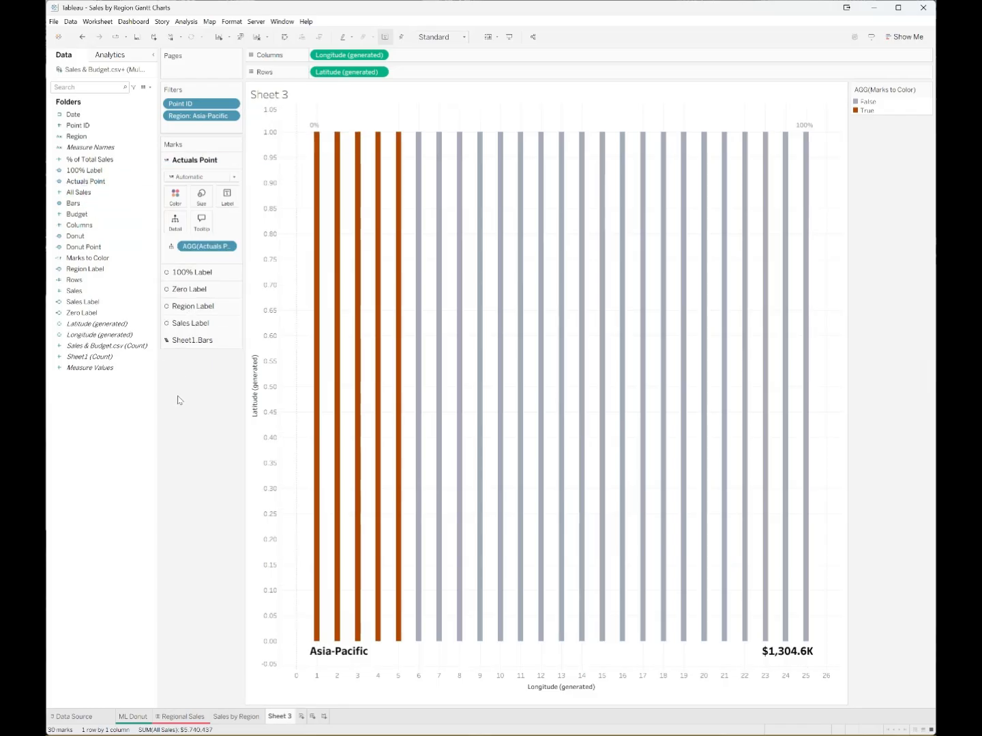
{"action": "left_click", "coordinate": [235, 178]}
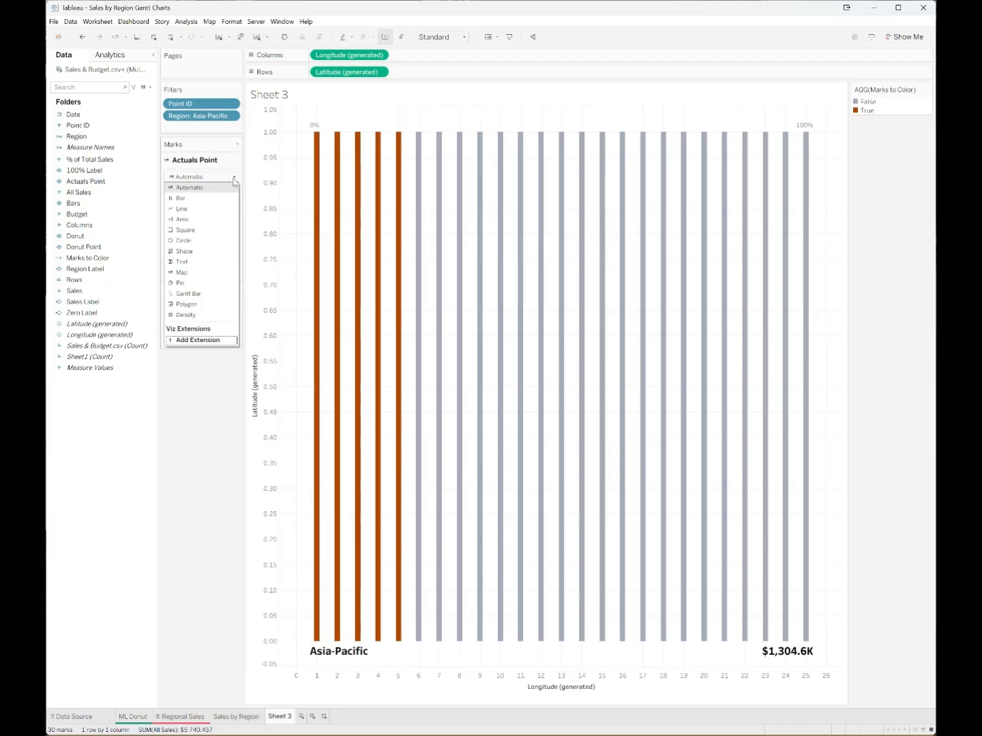
{"action": "left_click", "coordinate": [184, 240]}
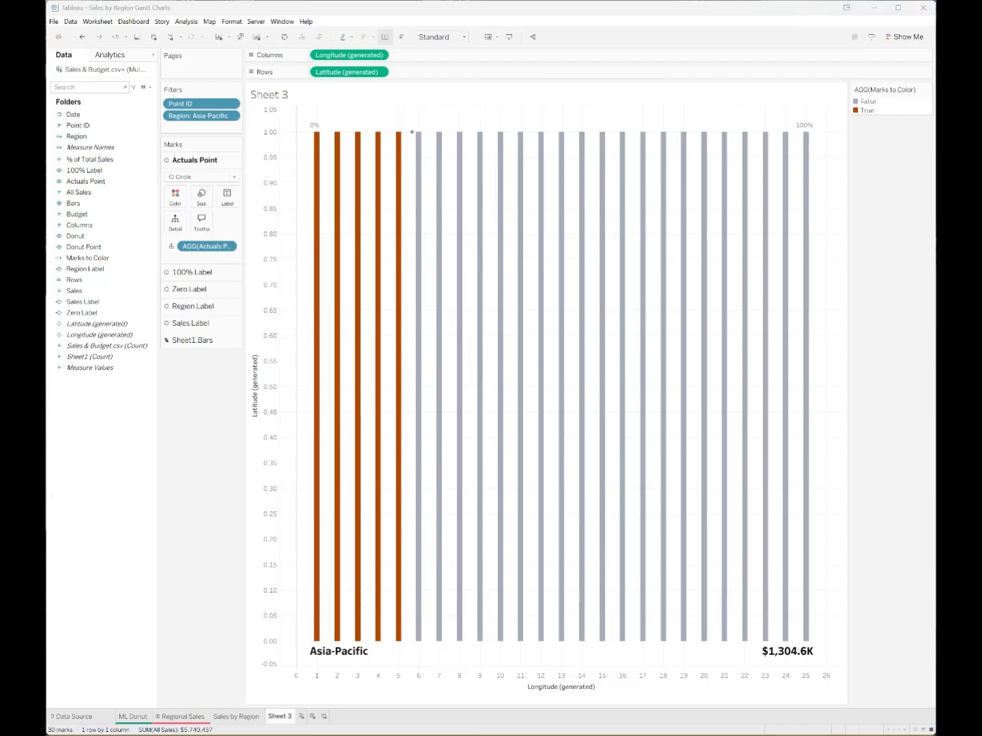
{"action": "left_click_drag", "start_coordinate": [89, 159], "coordinate": [236, 204]}
{"action": "left_click_drag", "start_coordinate": [76, 137], "coordinate": [177, 225]}
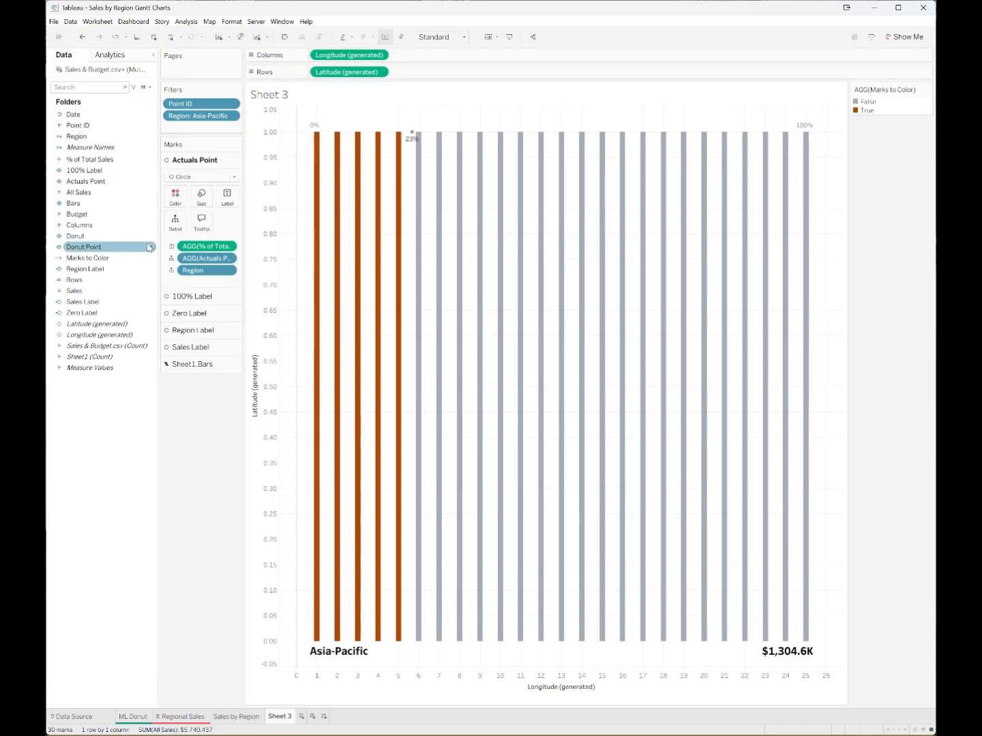
Make the % of Total Sales label on the Actuals Point layer bold and dark red.
{"action": "left_click", "coordinate": [227, 197]}
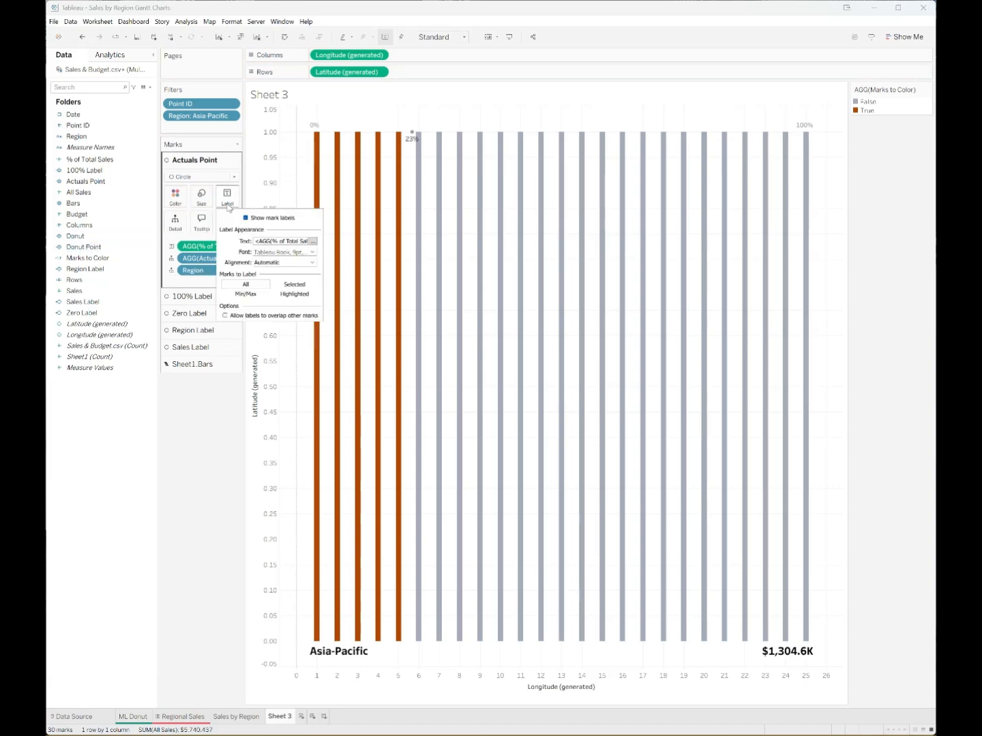
{"action": "left_click", "coordinate": [312, 253]}
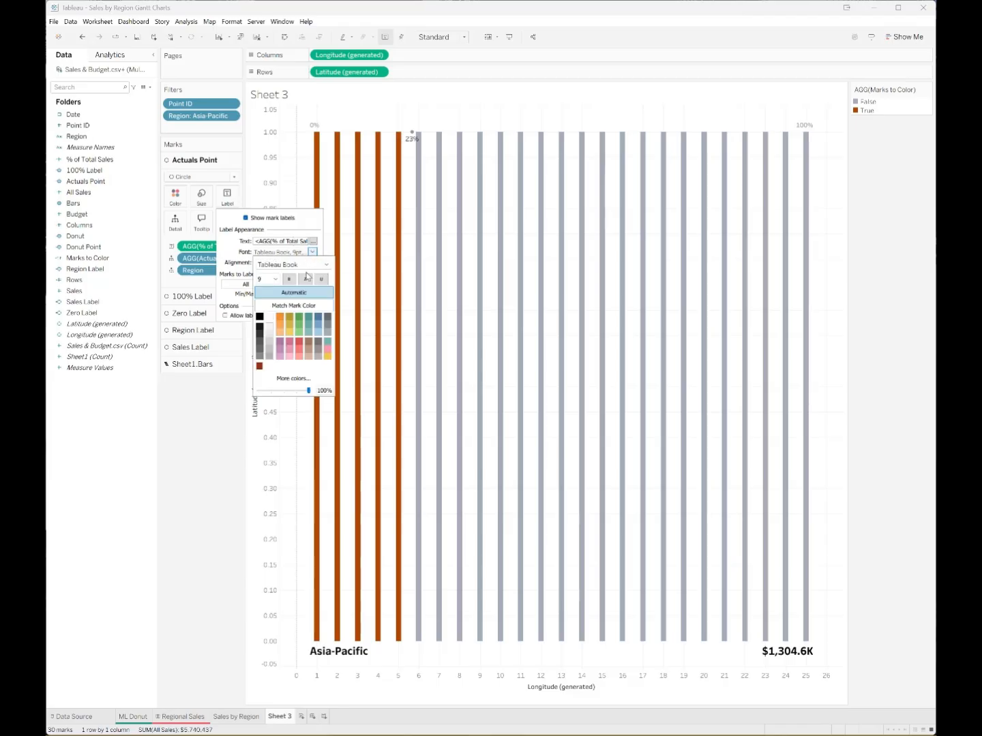
{"action": "left_click", "coordinate": [292, 306]}
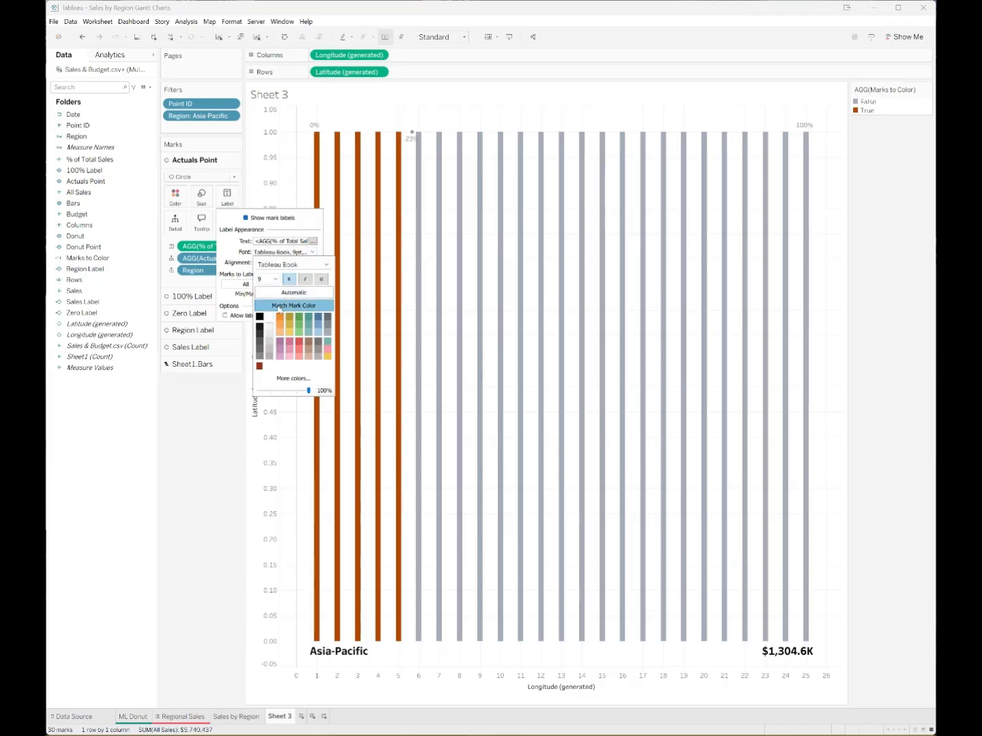
{"action": "left_click", "coordinate": [259, 366]}
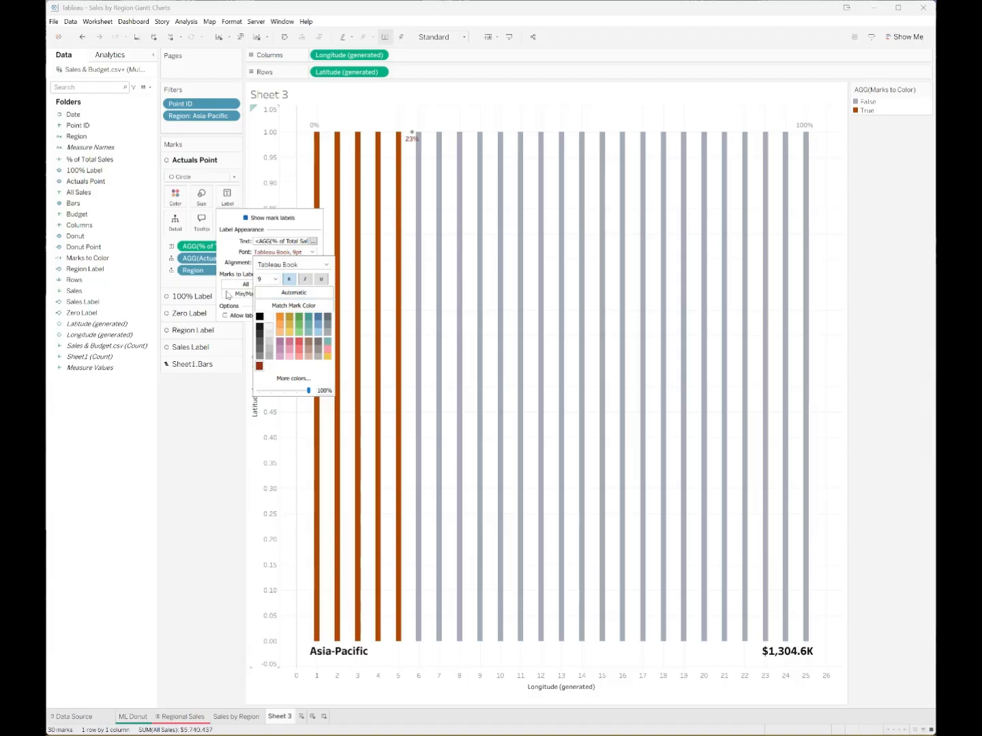
{"action": "left_click", "coordinate": [233, 269]}
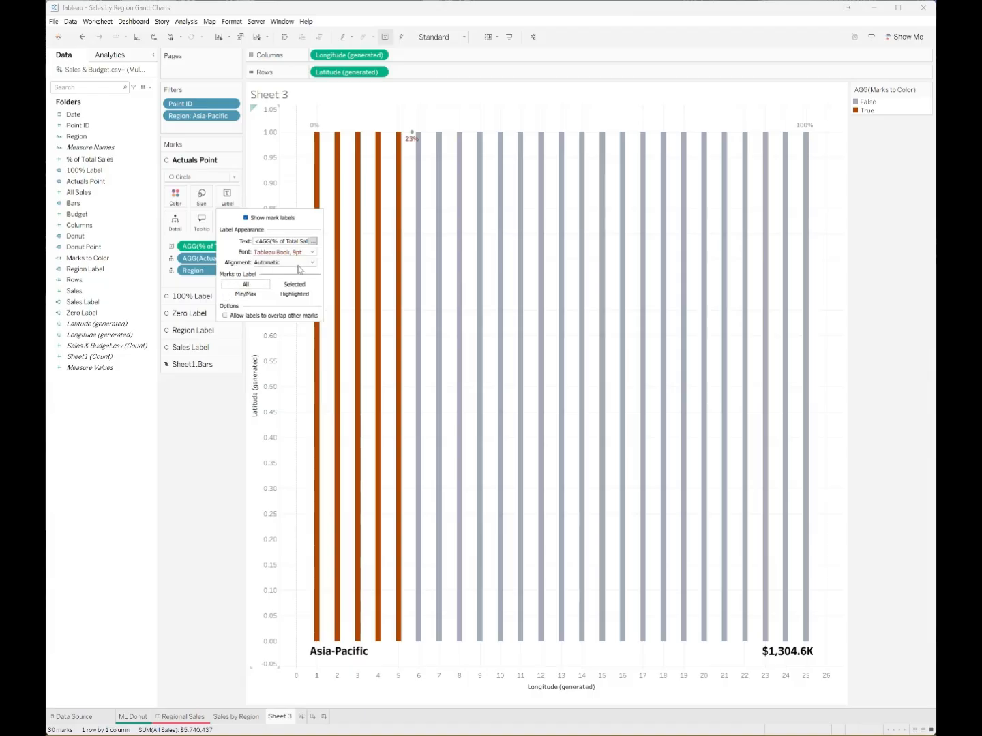
Align the Actuals Point label to the top left of its mark.
{"action": "left_click", "coordinate": [312, 263]}
{"action": "left_click", "coordinate": [287, 335]}
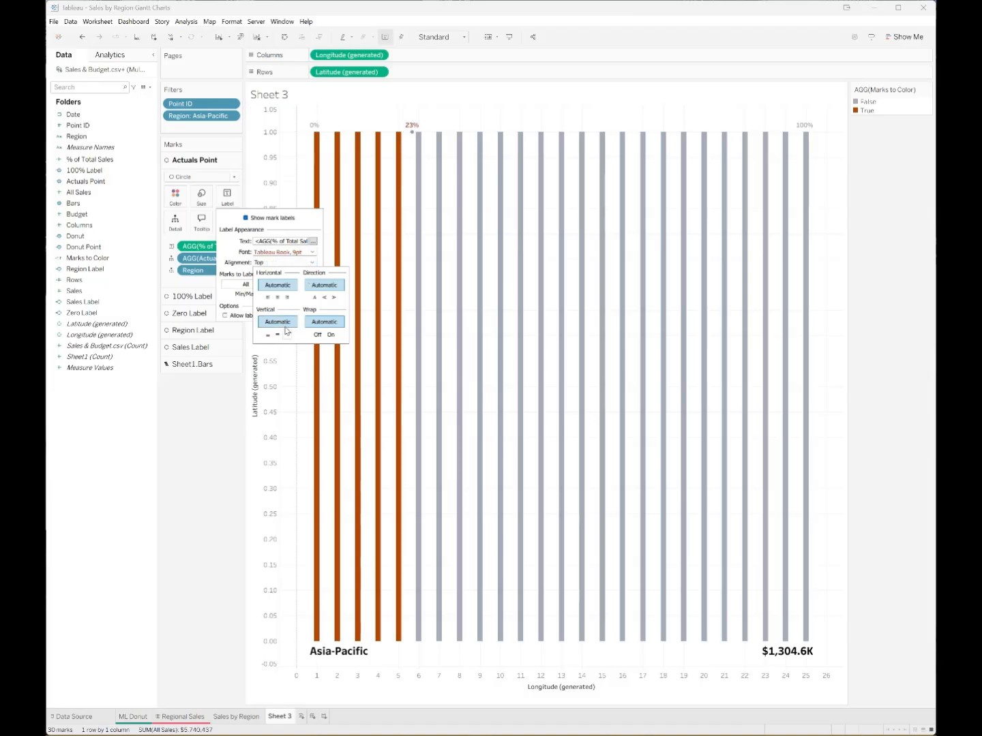
{"action": "left_click", "coordinate": [267, 297]}
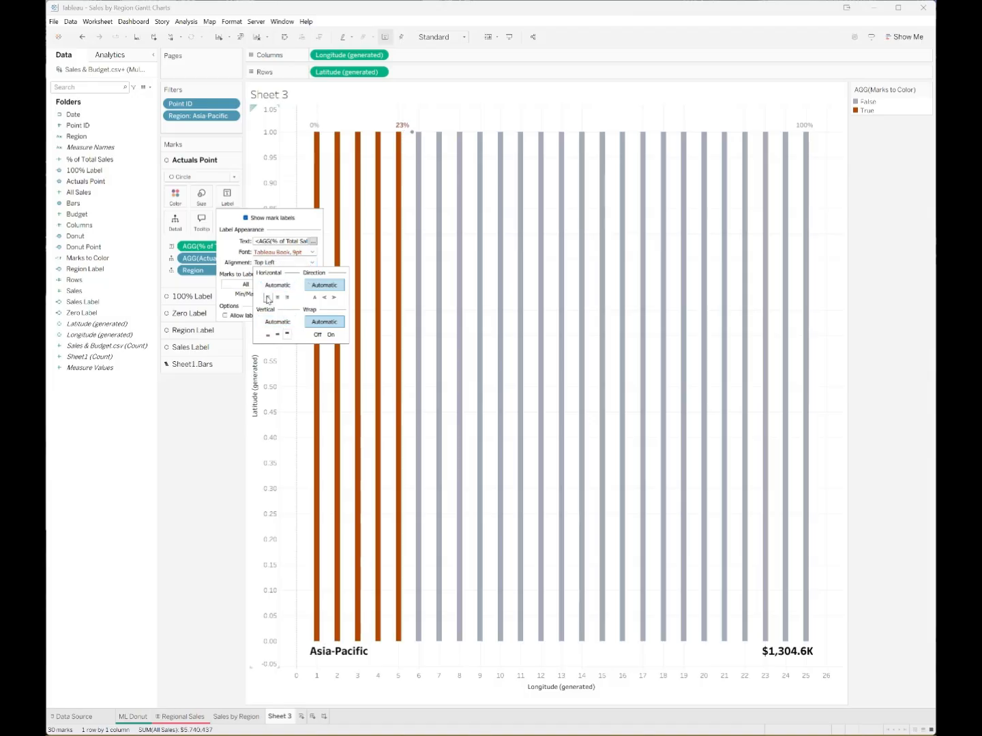
{"action": "left_click", "coordinate": [212, 386]}
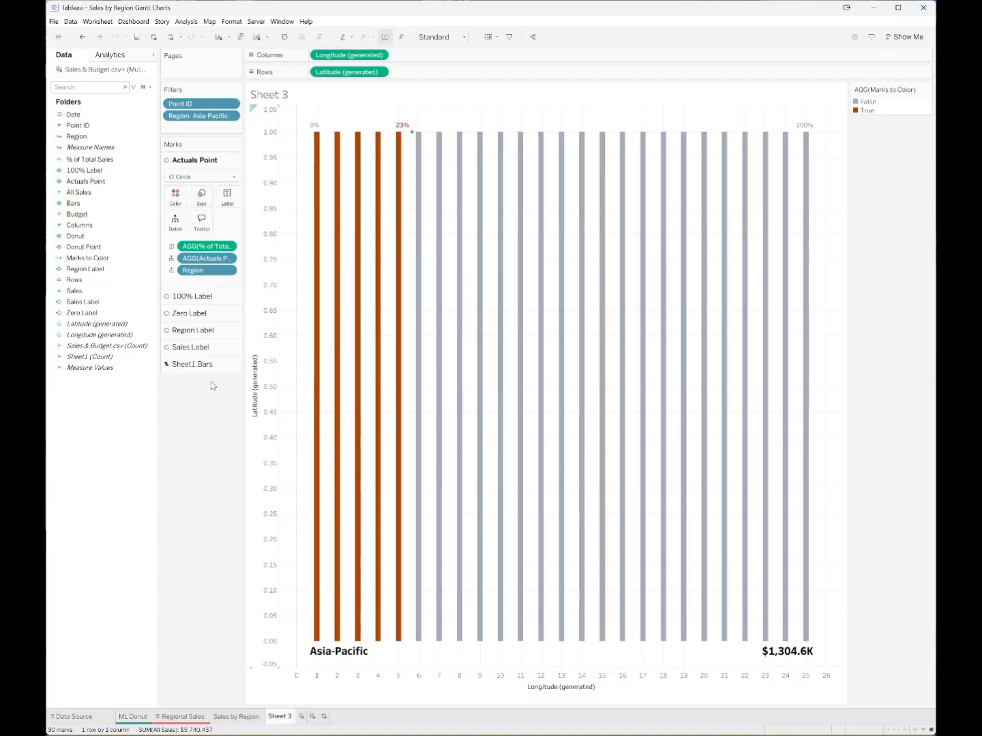
Lower the Actuals Point circle's color opacity to 0%.
{"action": "left_click", "coordinate": [174, 197]}
{"action": "left_click_drag", "start_coordinate": [227, 311], "coordinate": [175, 312]}
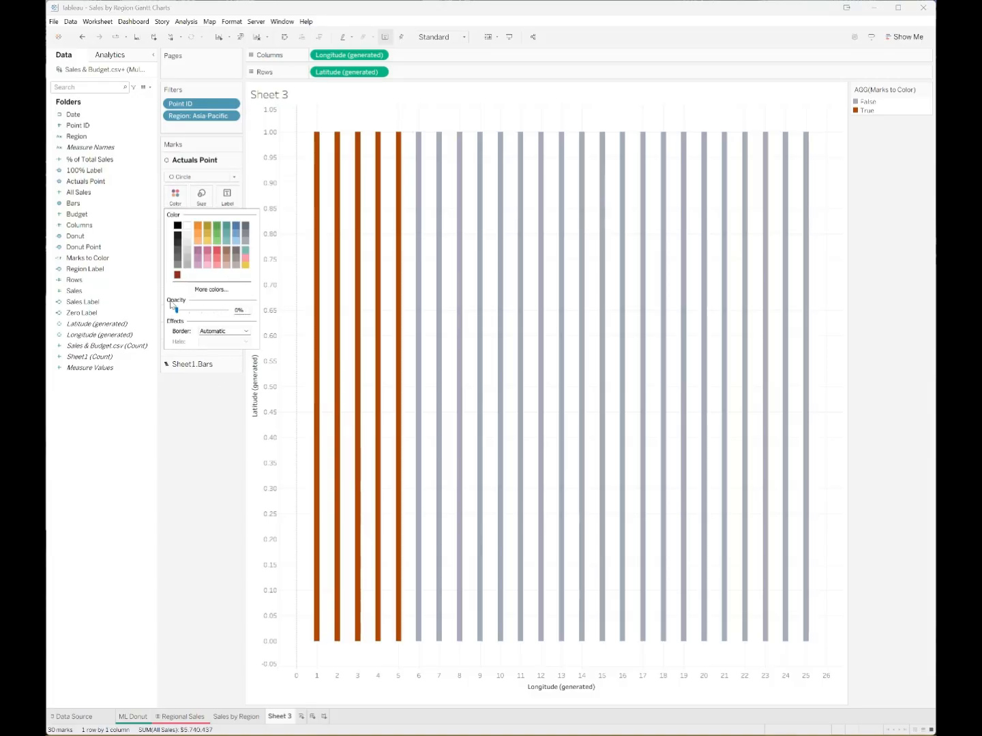
{"action": "left_click", "coordinate": [197, 397]}
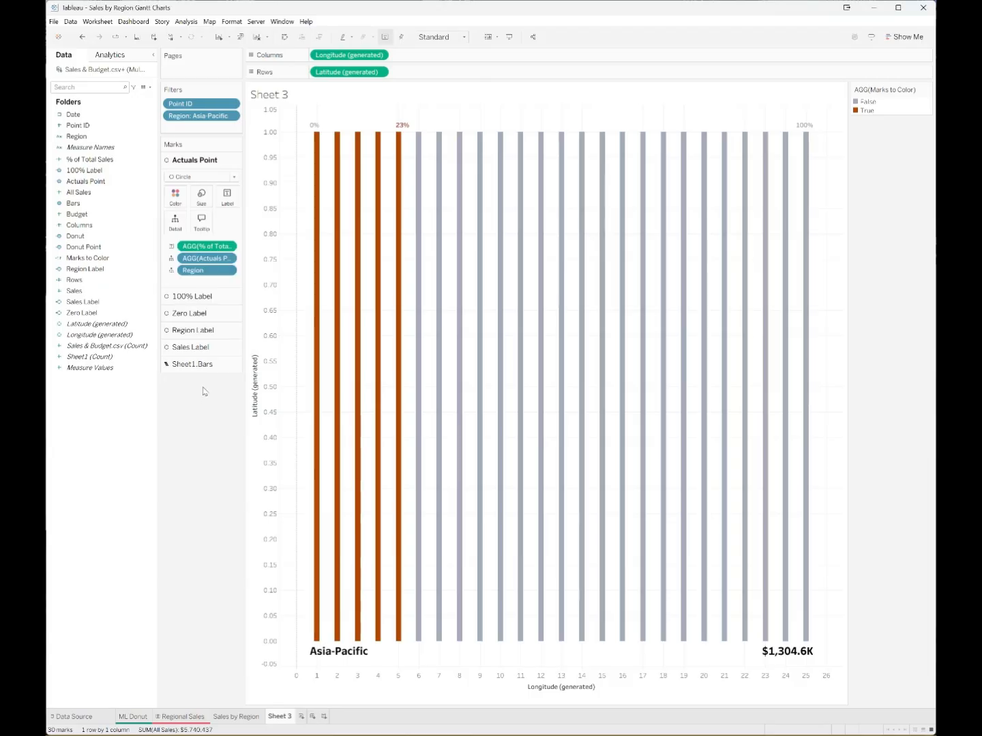
Set a custom range for the Latitude (generated) axis with a fixed start of -1 and a fixed end of 2.
{"action": "right_click", "coordinate": [270, 376]}
{"action": "left_click", "coordinate": [290, 383]}
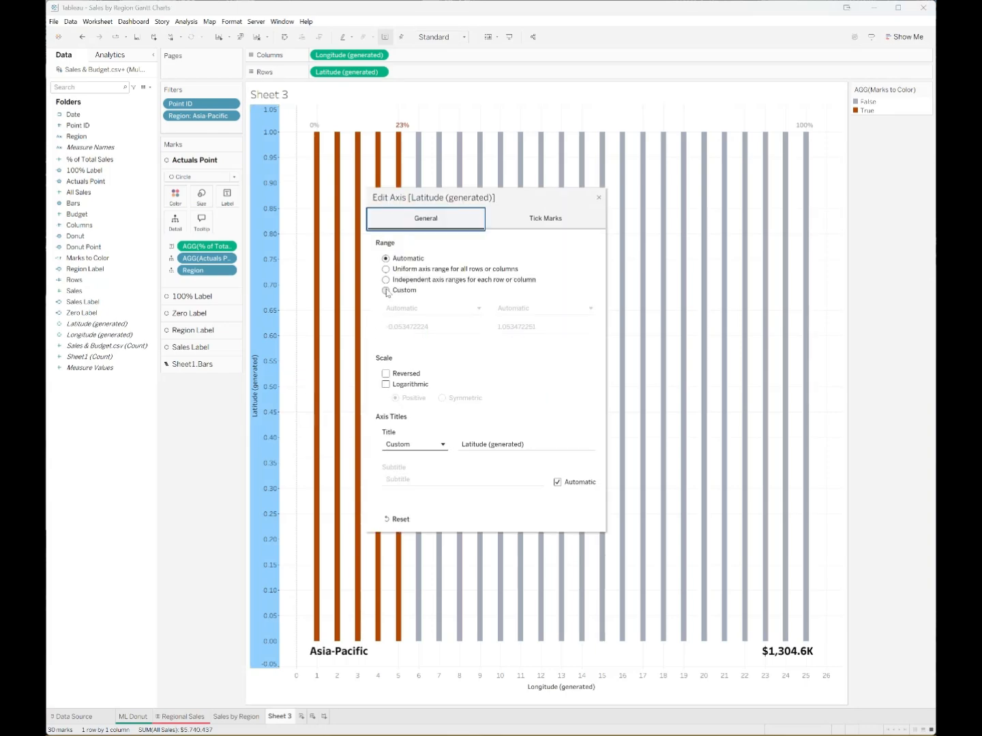
{"action": "left_click", "coordinate": [386, 291]}
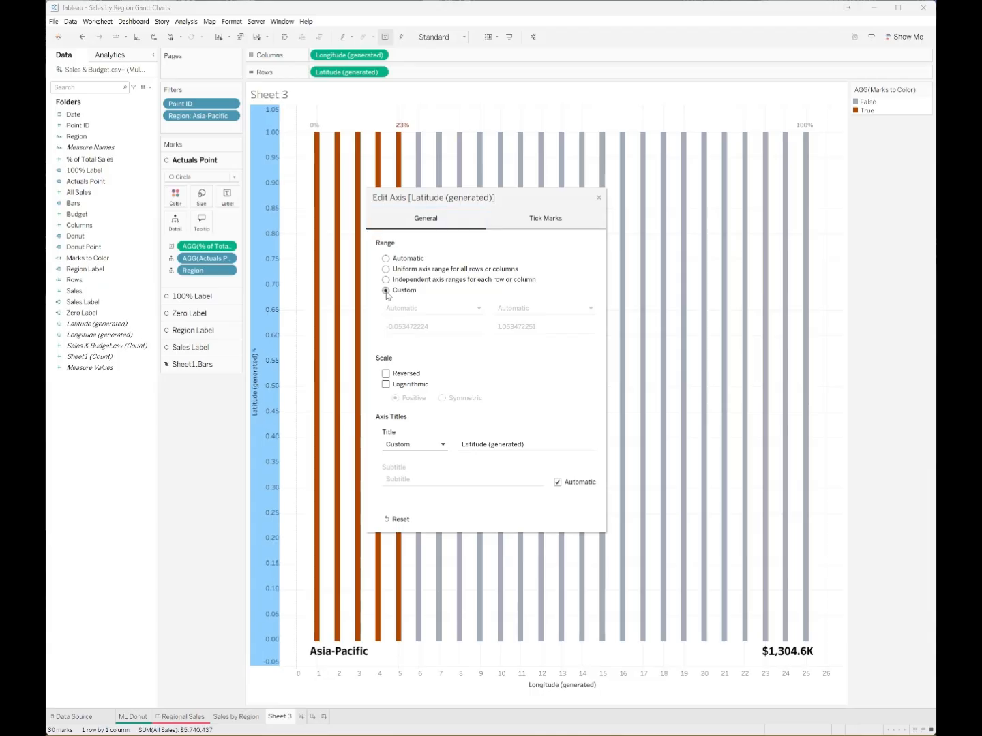
{"action": "left_click", "coordinate": [438, 327]}
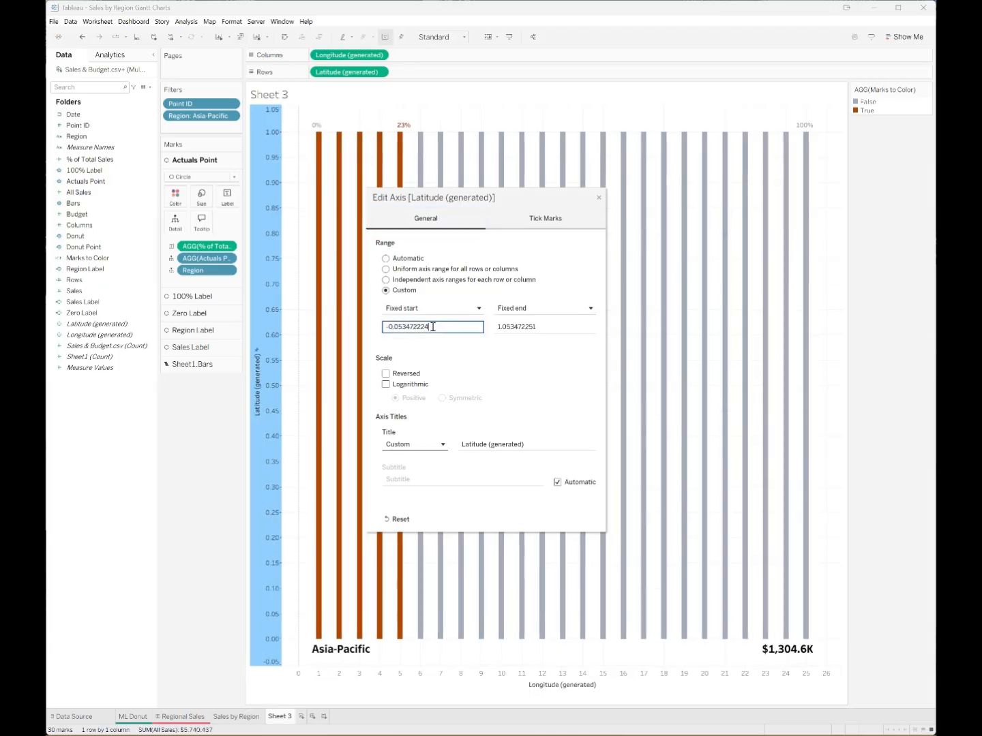
{"action": "left_click_drag", "start_coordinate": [439, 327], "coordinate": [377, 341]}
{"action": "key", "text": "BackSpace"}
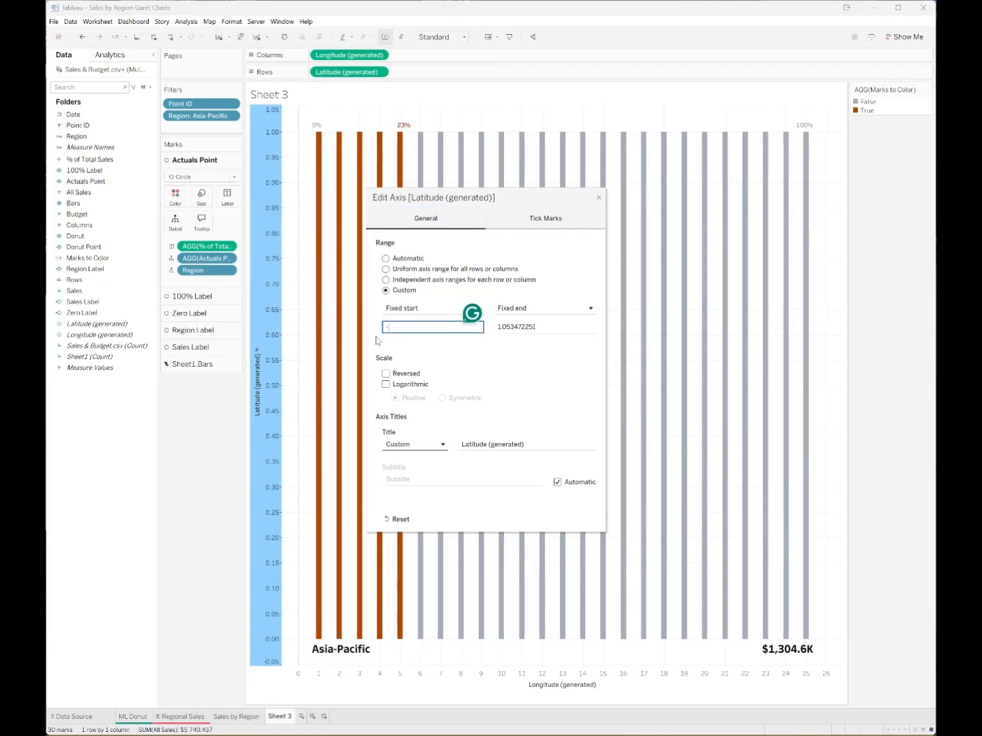
{"action": "type", "text": "-1"}
{"action": "left_click", "coordinate": [554, 328]}
{"action": "double_click", "coordinate": [555, 329]}
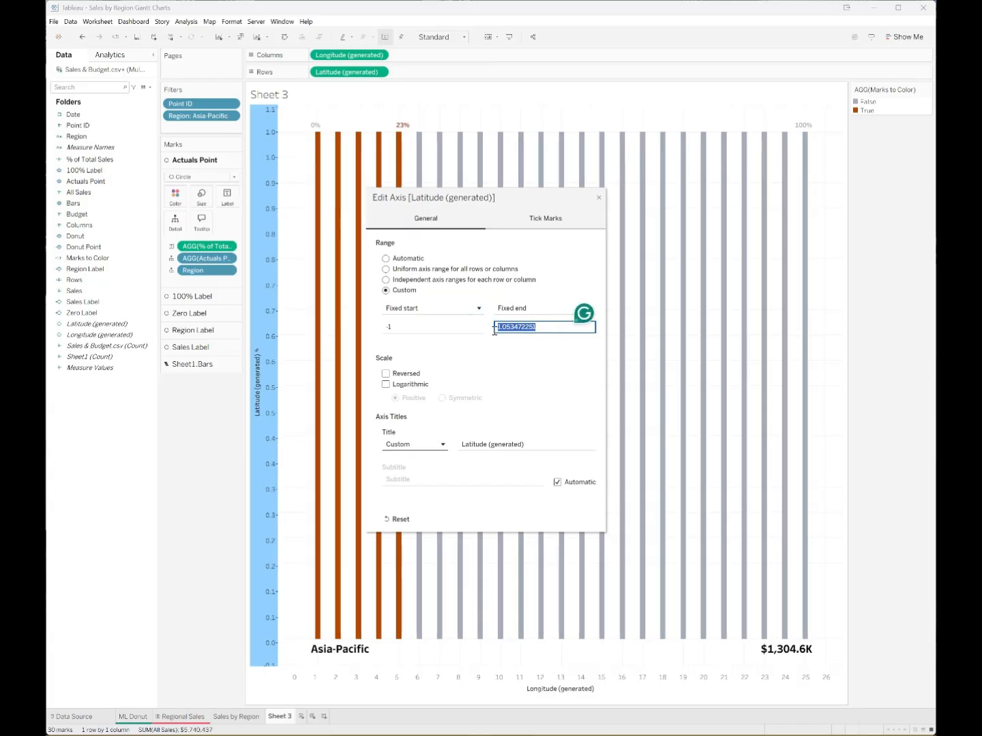
{"action": "type", "text": "2"}
{"action": "left_click", "coordinate": [503, 355]}
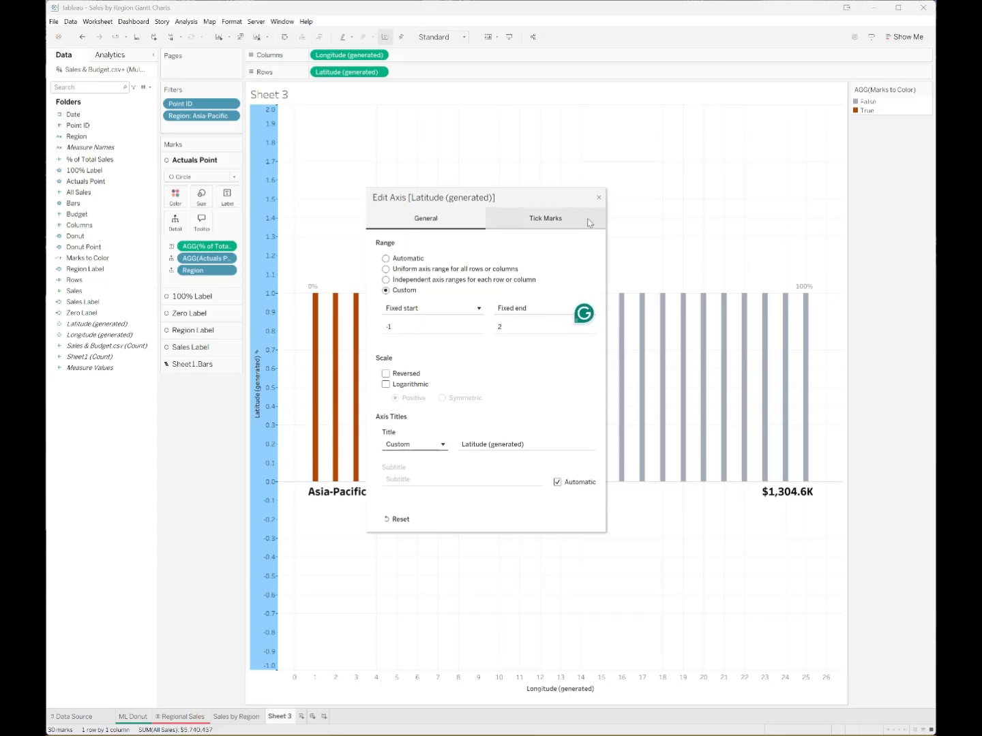
{"action": "left_click", "coordinate": [598, 197]}
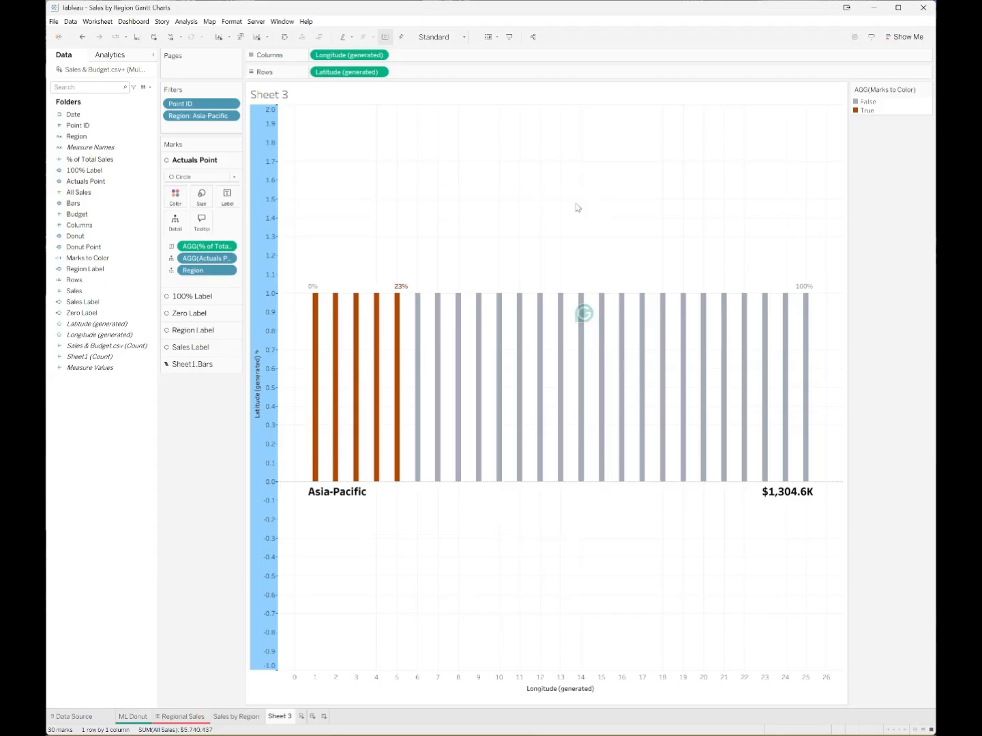
{"action": "left_click", "coordinate": [196, 425]}
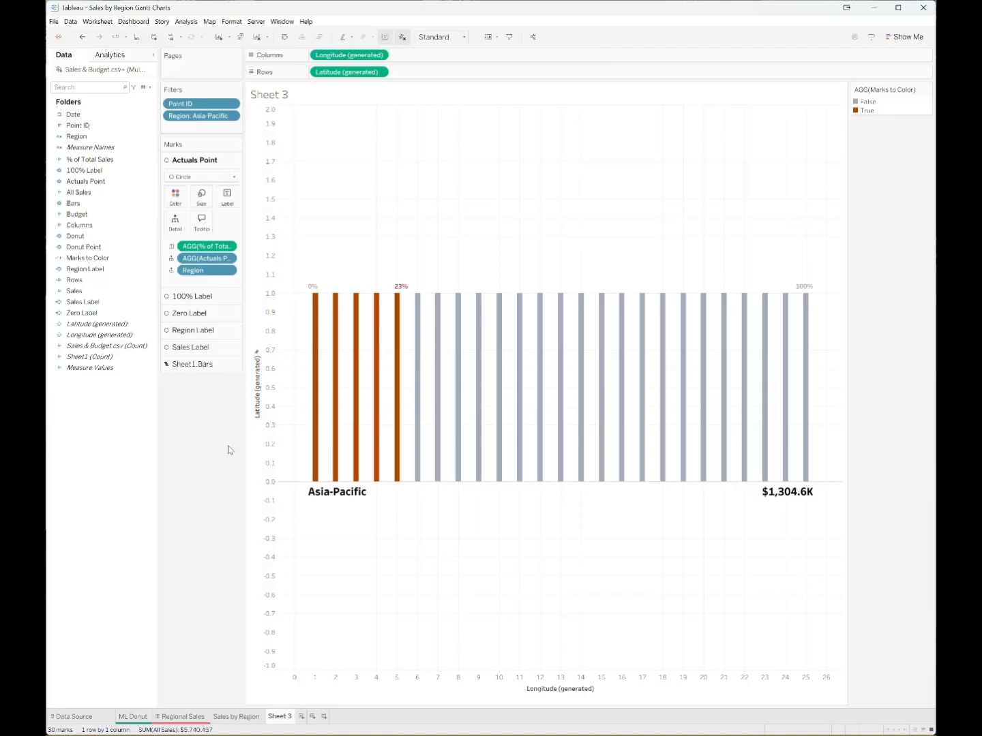
Review the formula of the Rows calculated field and close it without editing.
{"action": "left_click", "coordinate": [77, 281]}
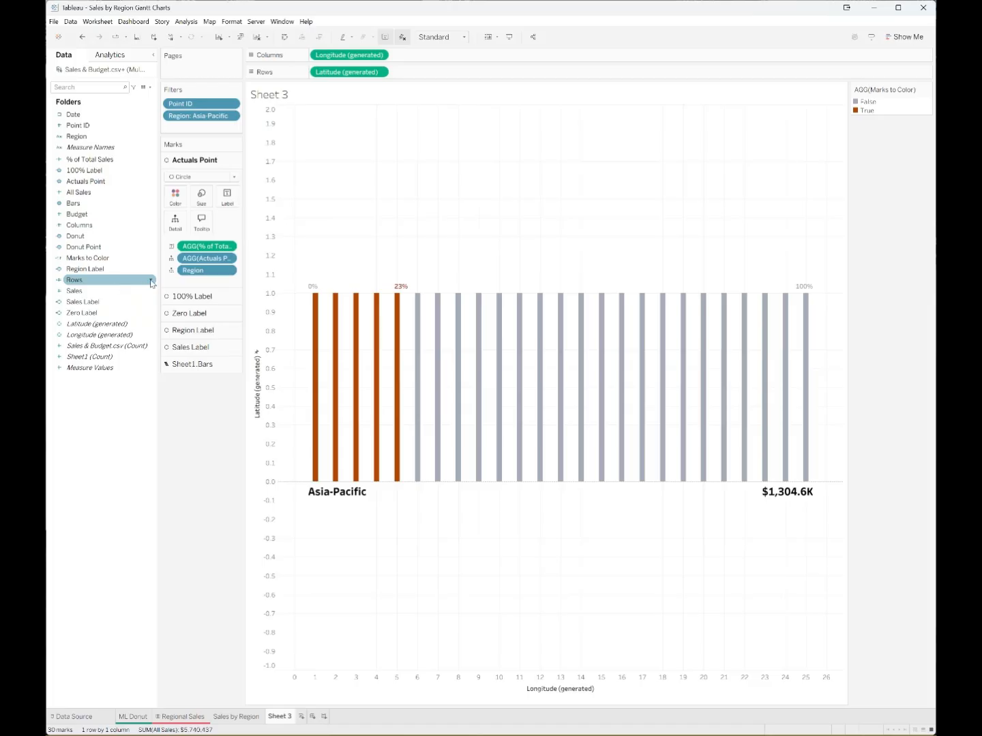
{"action": "left_click", "coordinate": [151, 282]}
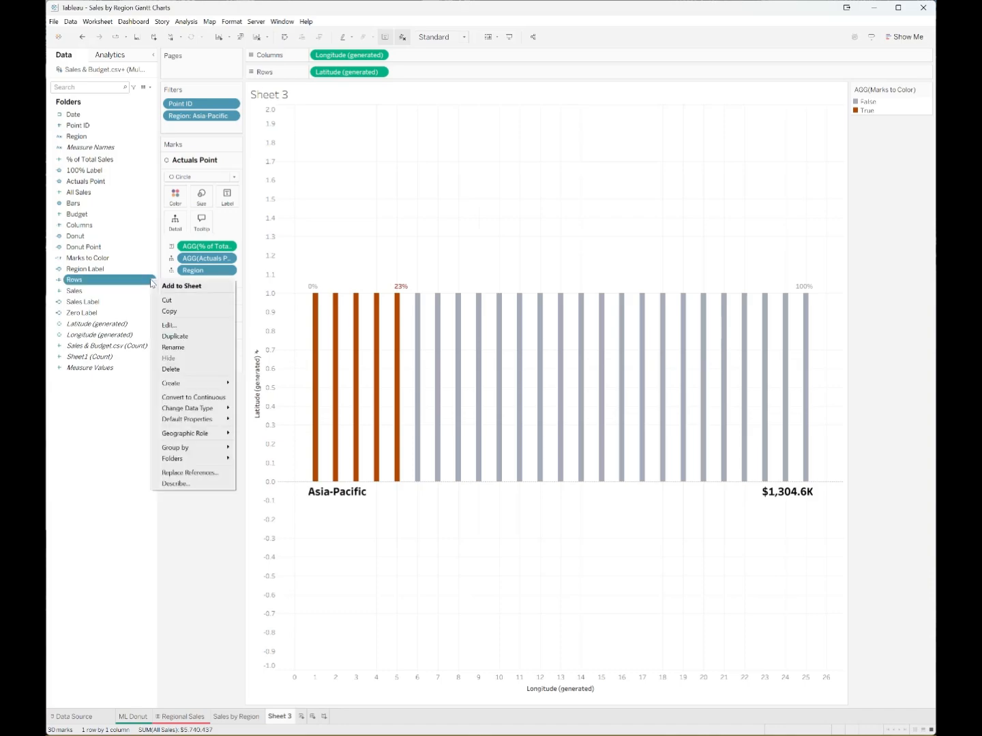
{"action": "left_click", "coordinate": [171, 325]}
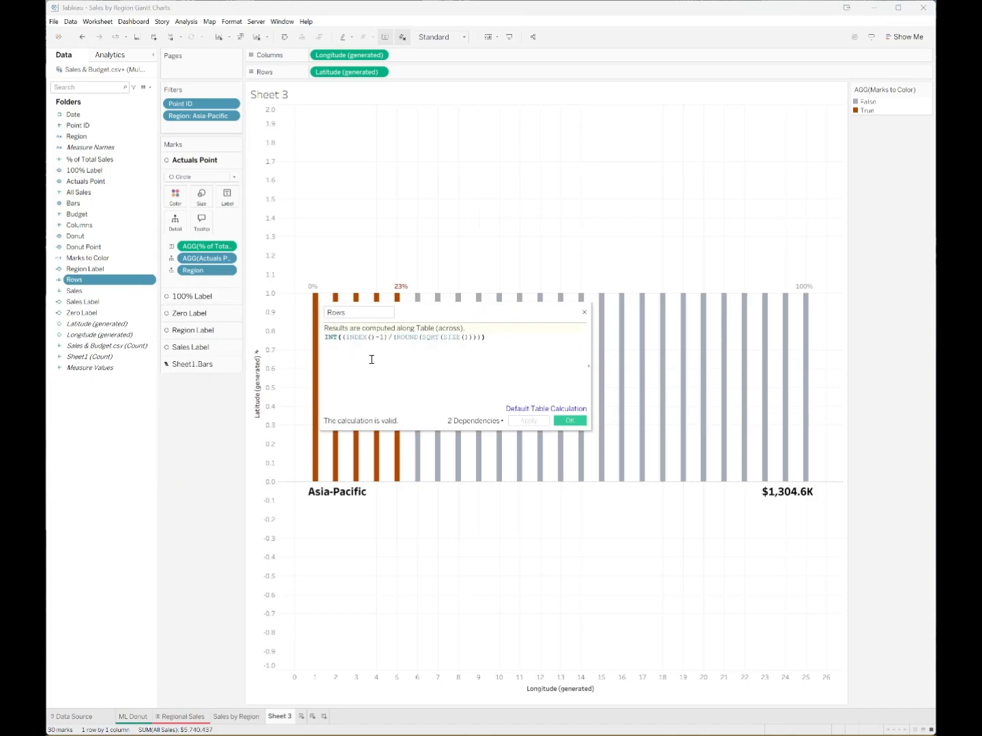
{"action": "left_click", "coordinate": [584, 314]}
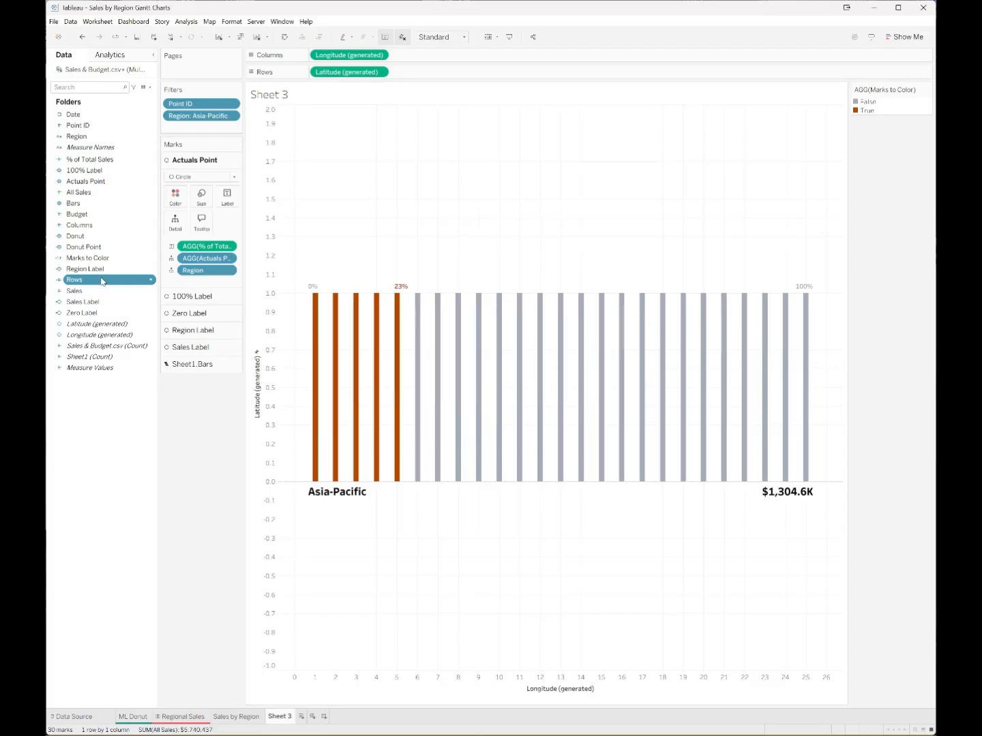
Place the Rows field before Latitude (generated) on the Rows shelf and compute it using Region.
{"action": "left_click_drag", "start_coordinate": [102, 280], "coordinate": [330, 77]}
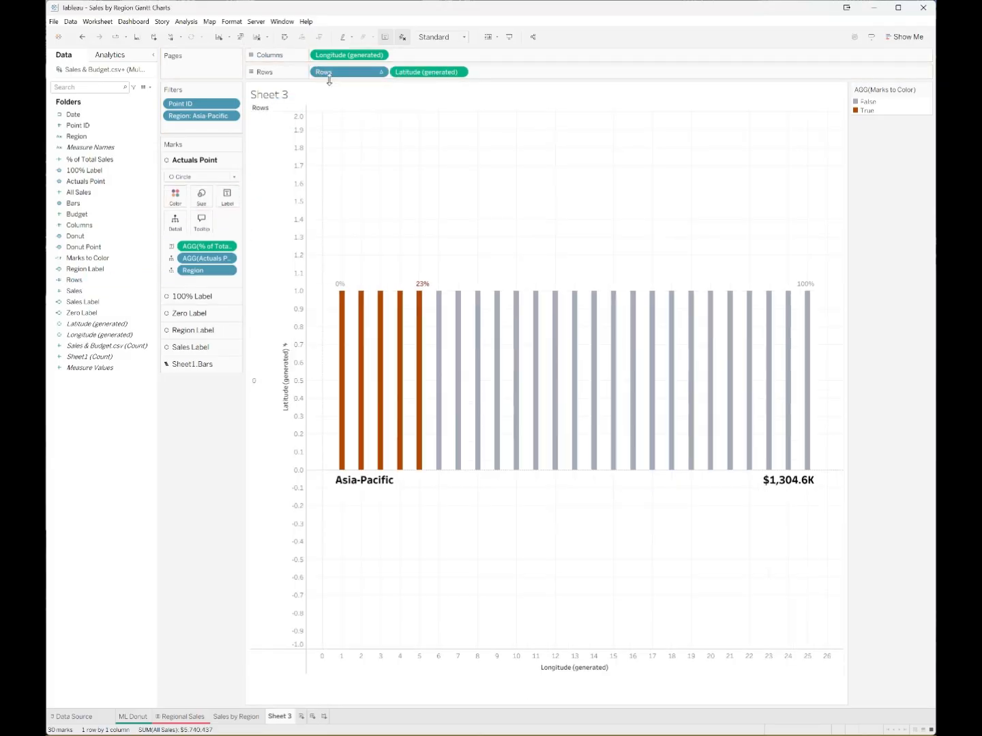
{"action": "left_click", "coordinate": [380, 72]}
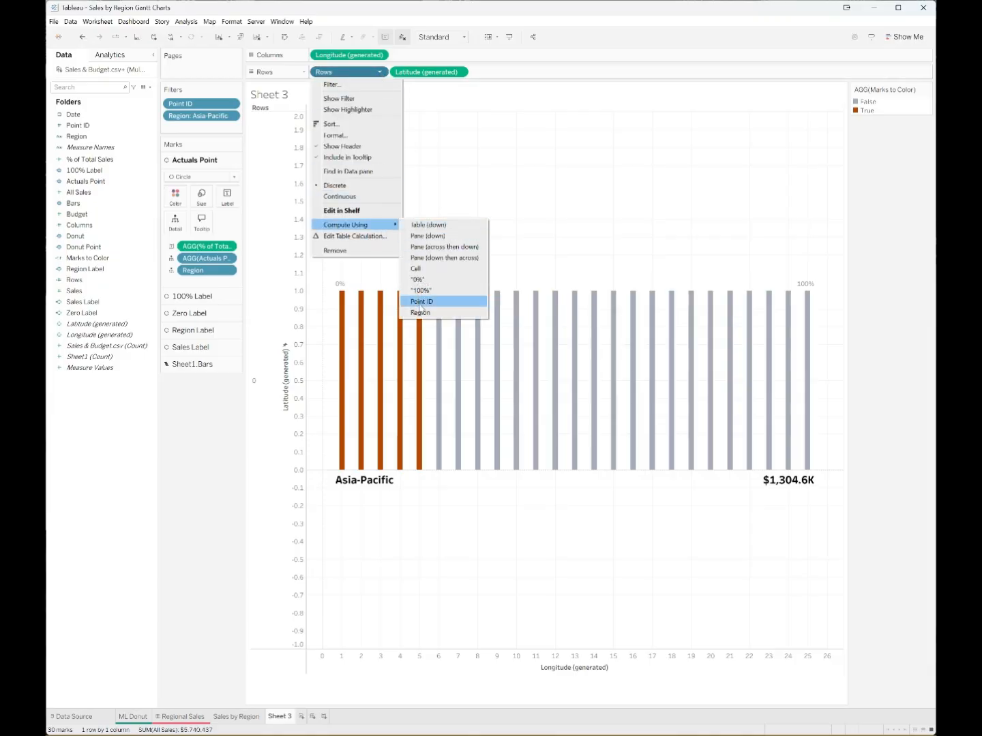
{"action": "left_click", "coordinate": [420, 312]}
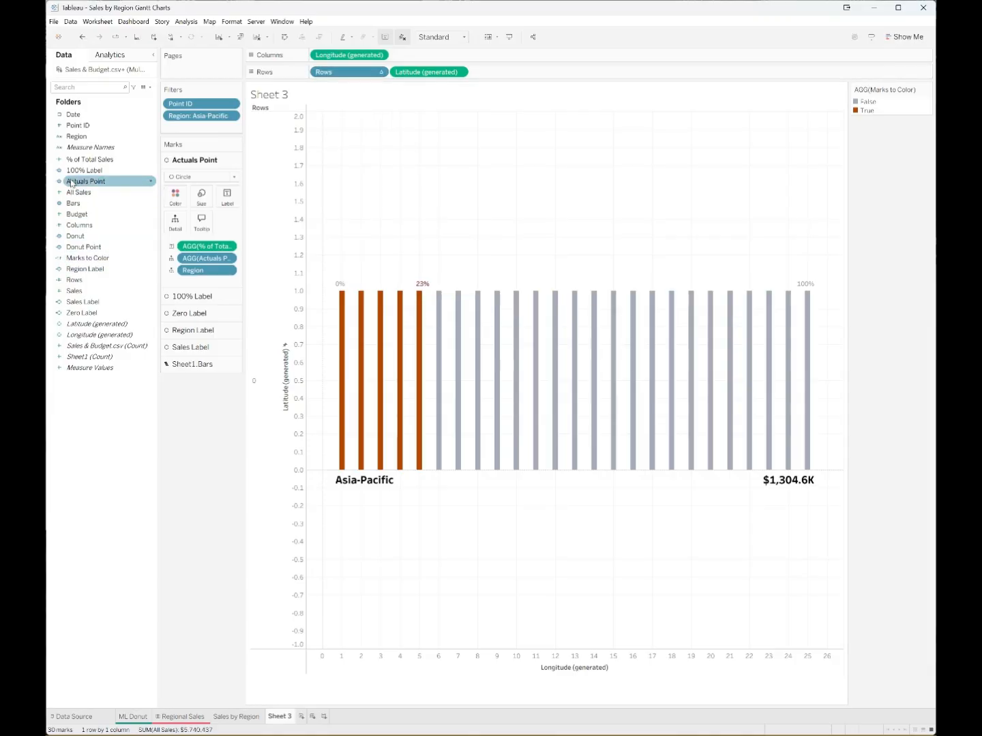
Place the Columns field before Longitude (generated) on the Columns shelf and compute it using Region.
{"action": "left_click_drag", "start_coordinate": [77, 224], "coordinate": [315, 55]}
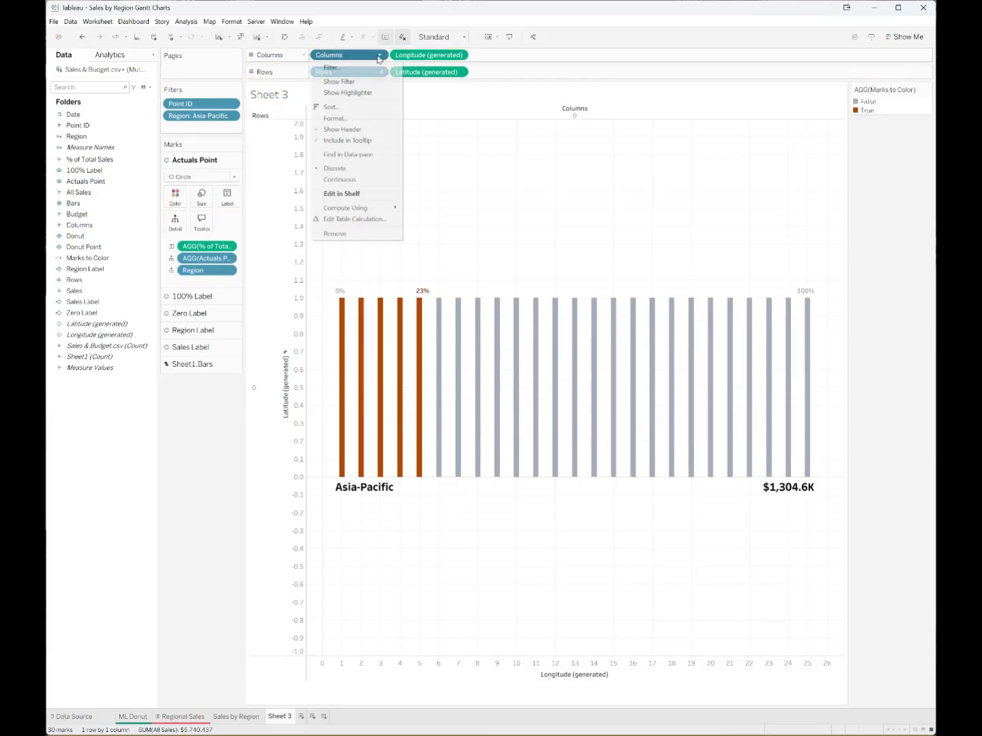
{"action": "left_click", "coordinate": [380, 55]}
{"action": "mouse_move", "coordinate": [371, 208]}
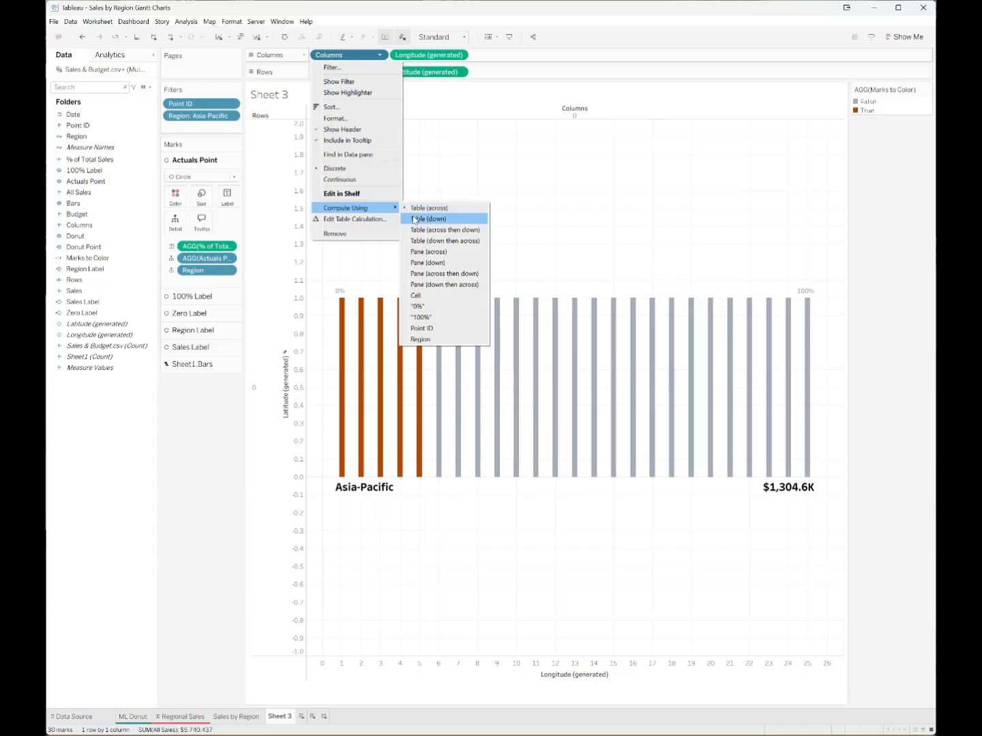
{"action": "left_click", "coordinate": [430, 339]}
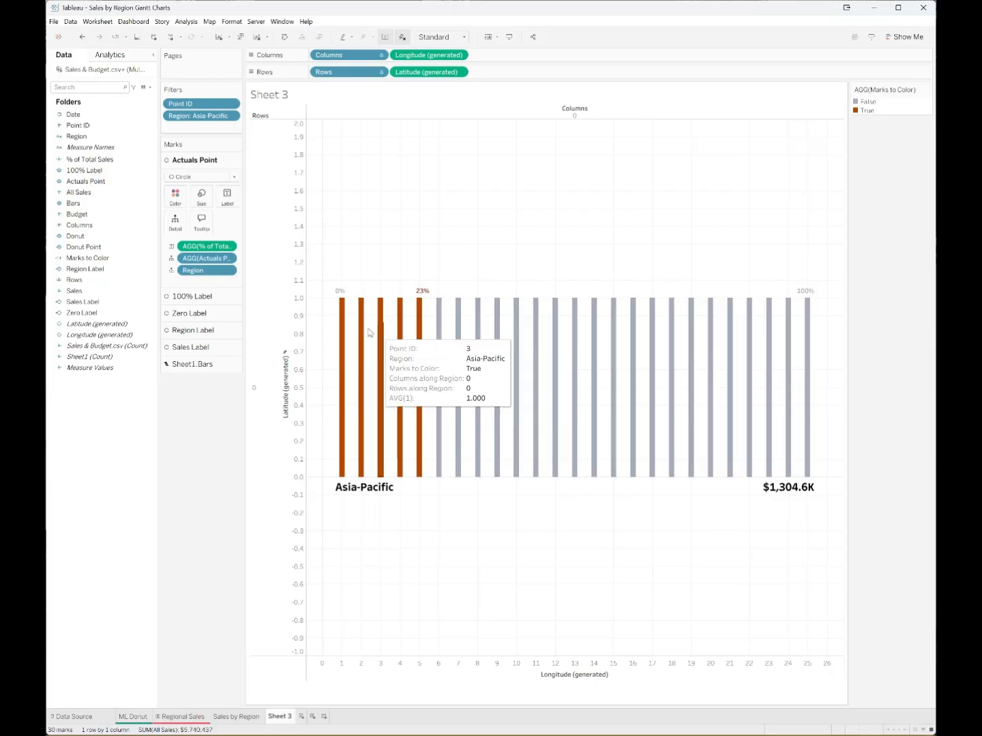
Exclude the Actuals Point layer's detail fields from its tooltip.
{"action": "right_click", "coordinate": [228, 261]}
{"action": "left_click", "coordinate": [255, 262]}
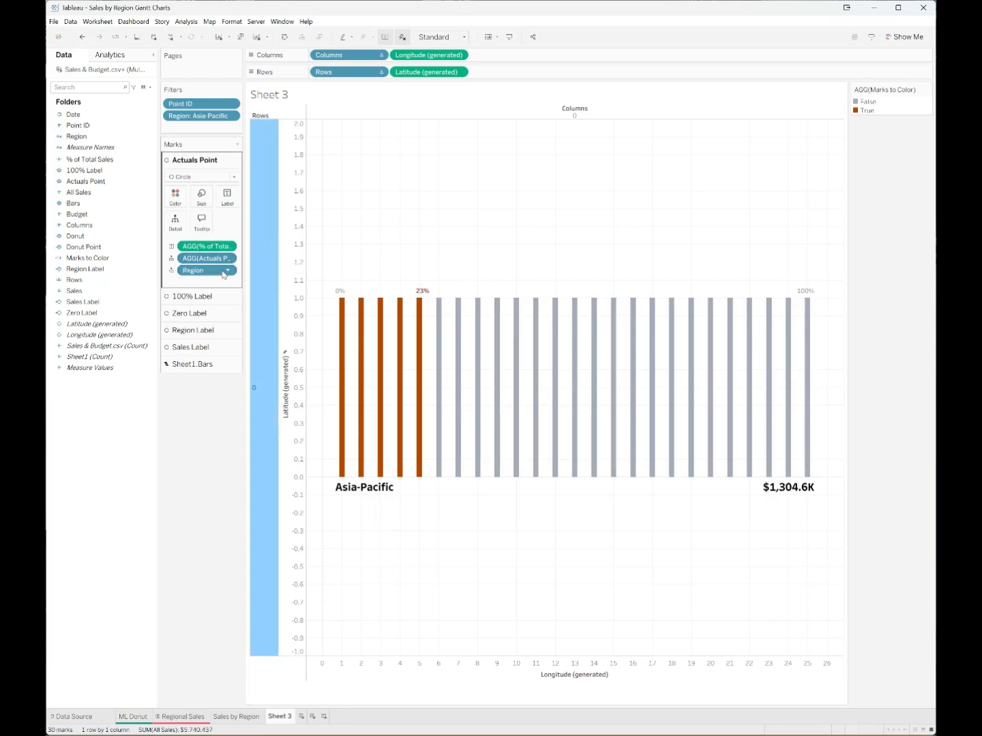
{"action": "left_click", "coordinate": [229, 270]}
{"action": "left_click", "coordinate": [258, 263]}
Exclude the "100%" label field and Region from the 100% Label layer's tooltip.
{"action": "left_click", "coordinate": [193, 297]}
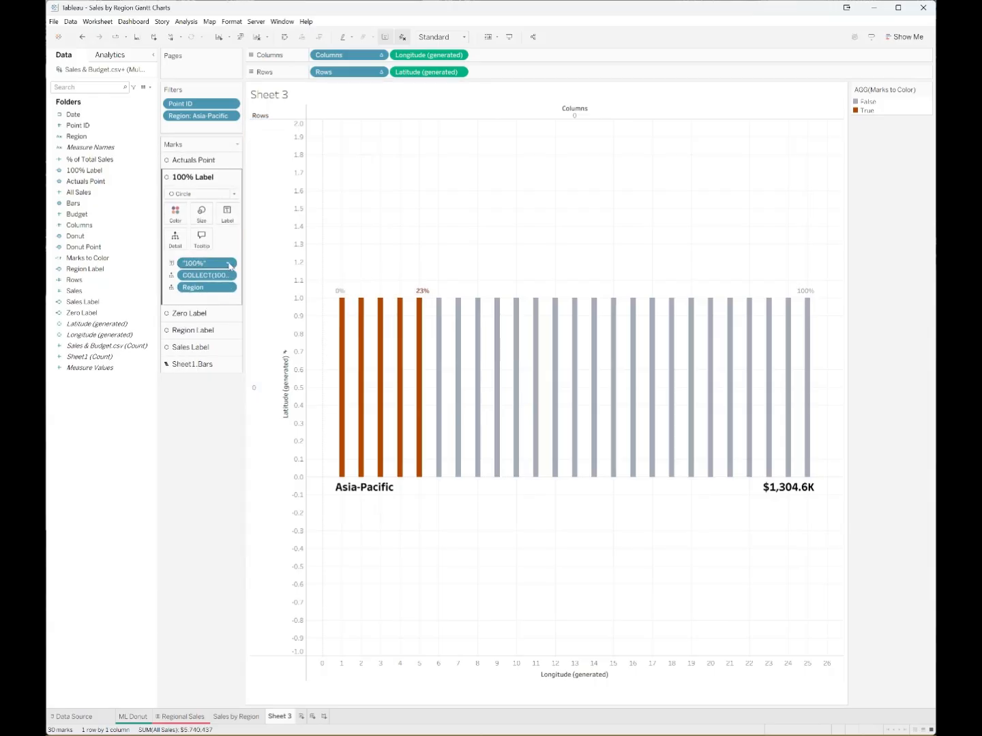
{"action": "left_click", "coordinate": [232, 263]}
{"action": "left_click", "coordinate": [230, 313]}
{"action": "left_click", "coordinate": [230, 276]}
{"action": "left_click", "coordinate": [259, 270]}
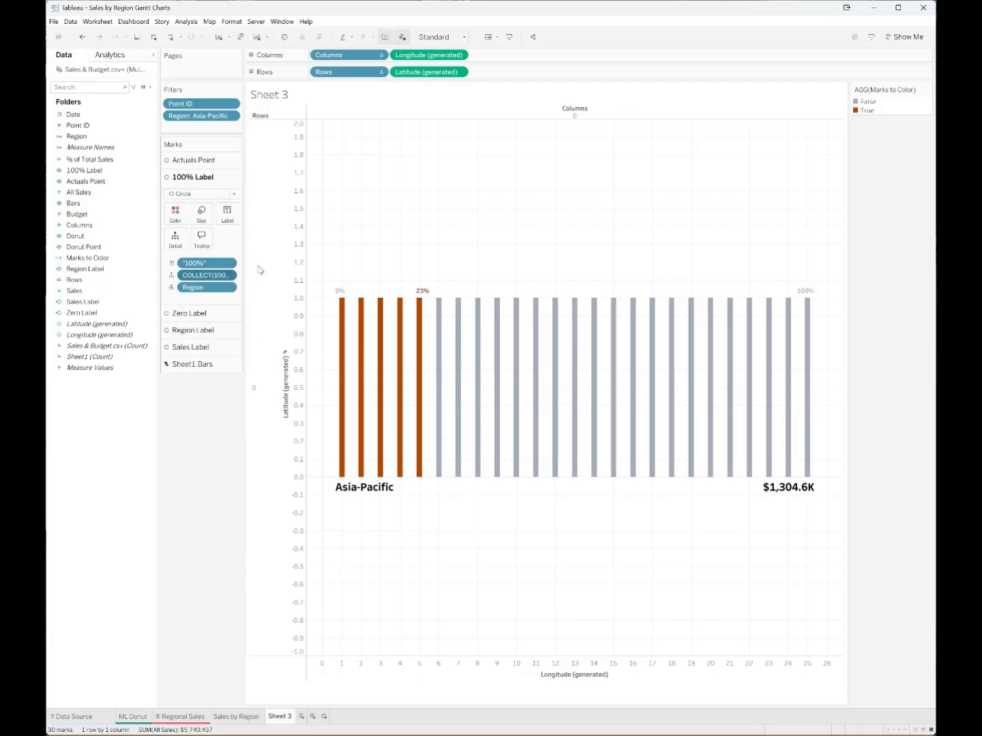
{"action": "left_click", "coordinate": [227, 287]}
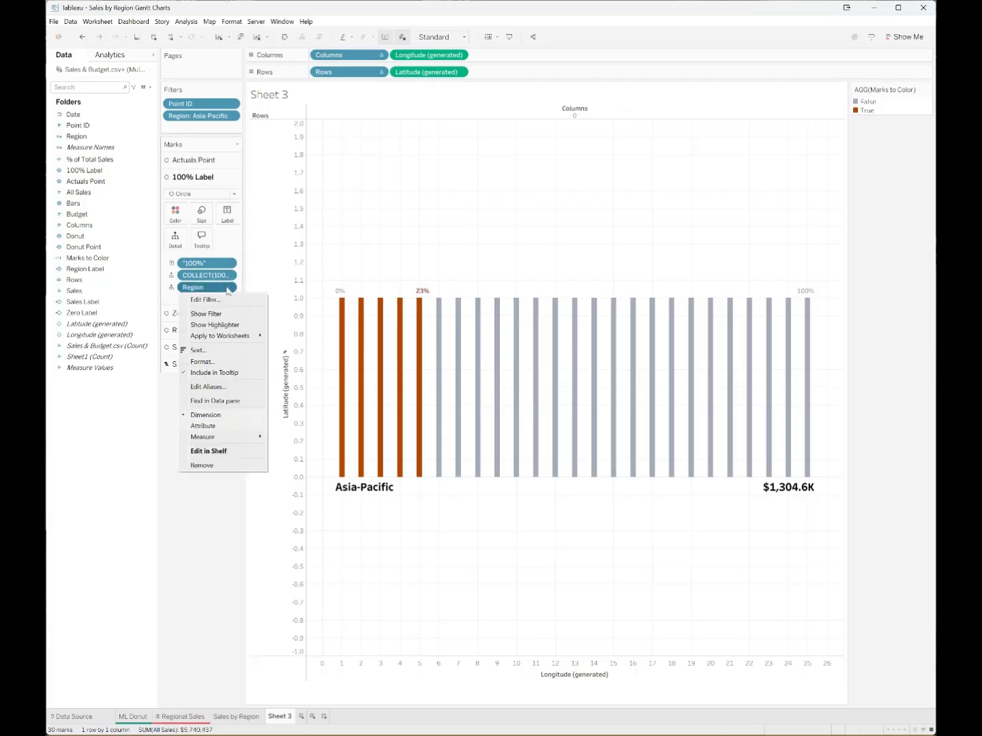
{"action": "left_click", "coordinate": [218, 373]}
Exclude the "0%" label field from the Zero Label layer's tooltip.
{"action": "left_click", "coordinate": [217, 315]}
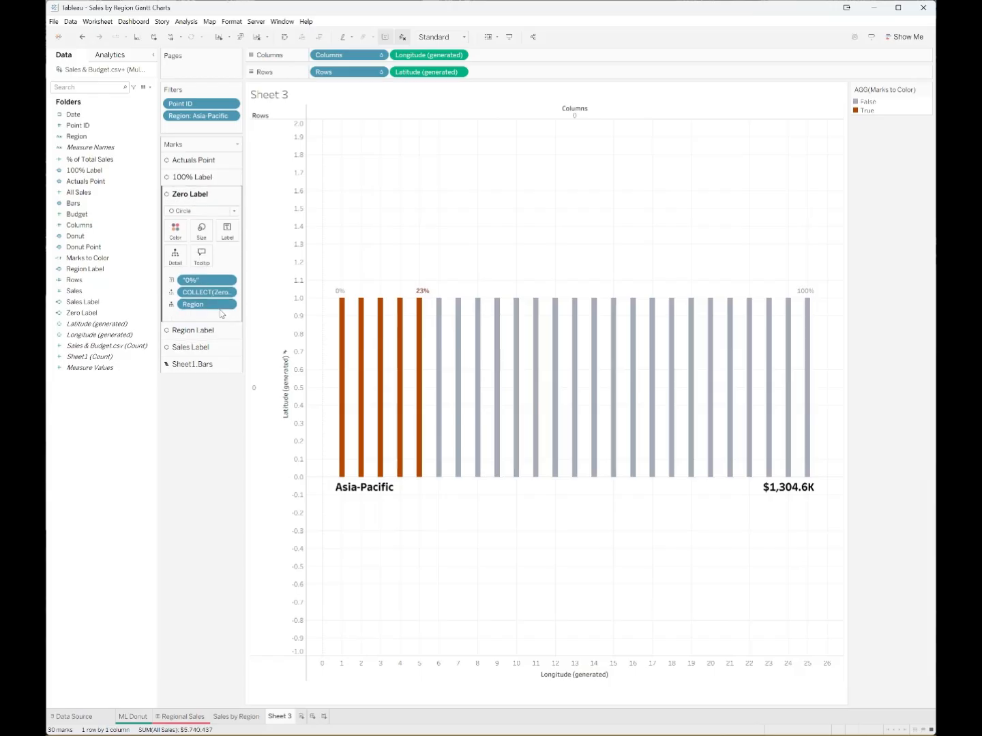
{"action": "left_click", "coordinate": [229, 294]}
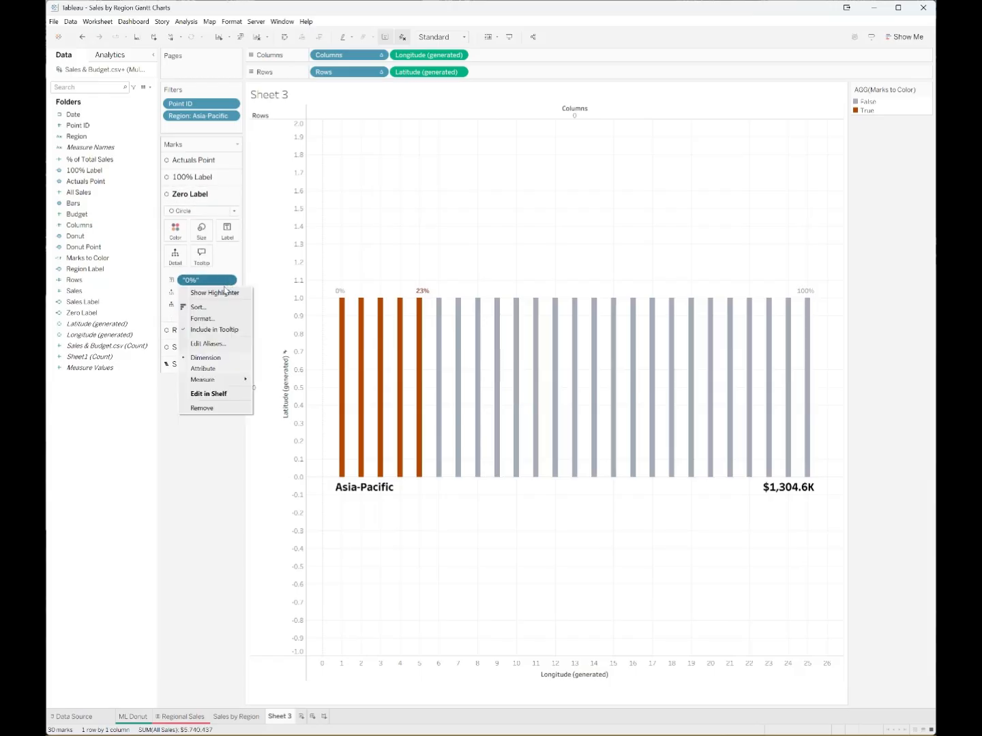
{"action": "left_click", "coordinate": [217, 328]}
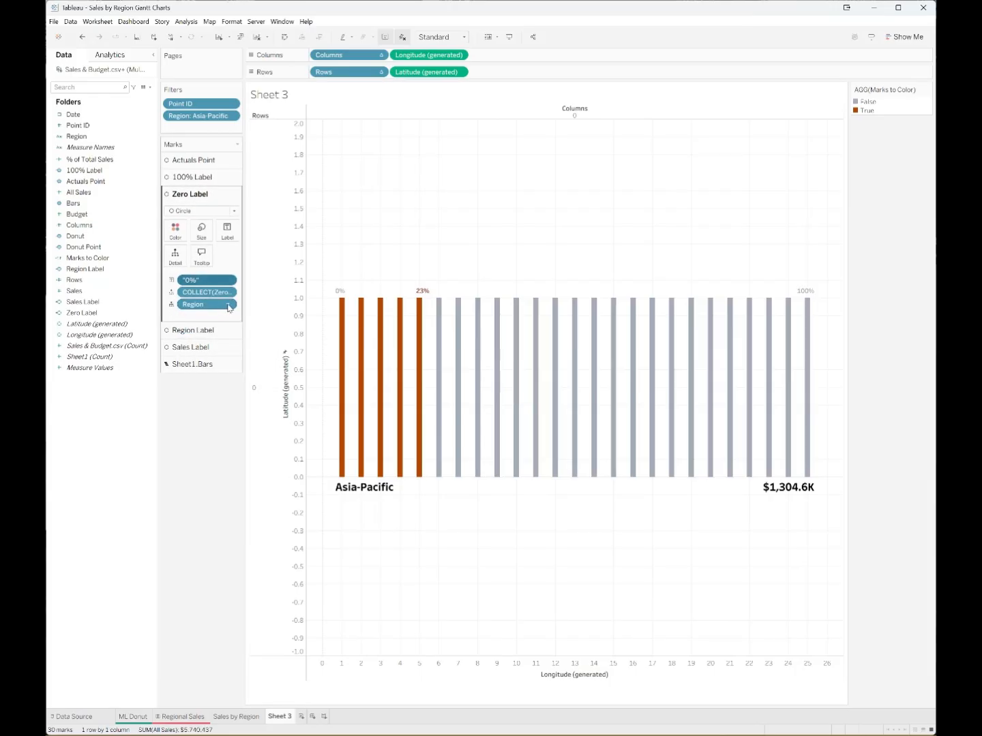
{"action": "left_click", "coordinate": [229, 304]}
{"action": "left_click", "coordinate": [268, 289]}
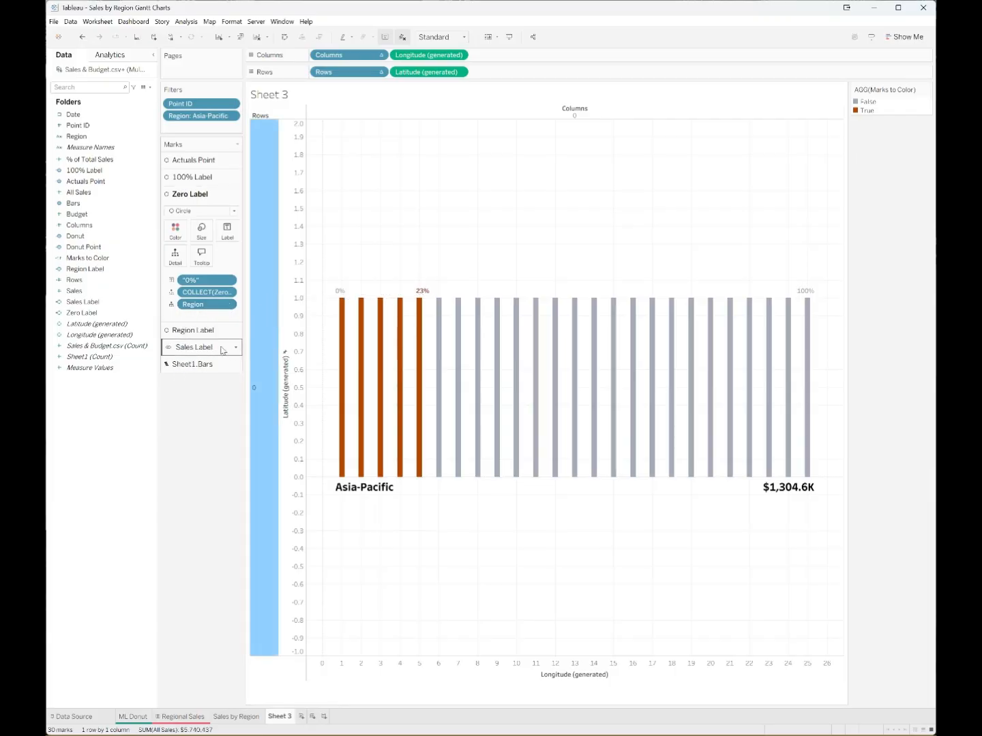
Include Region in the Actuals Point layer's tooltip again and check the tooltip on the bars.
{"action": "left_click", "coordinate": [204, 330]}
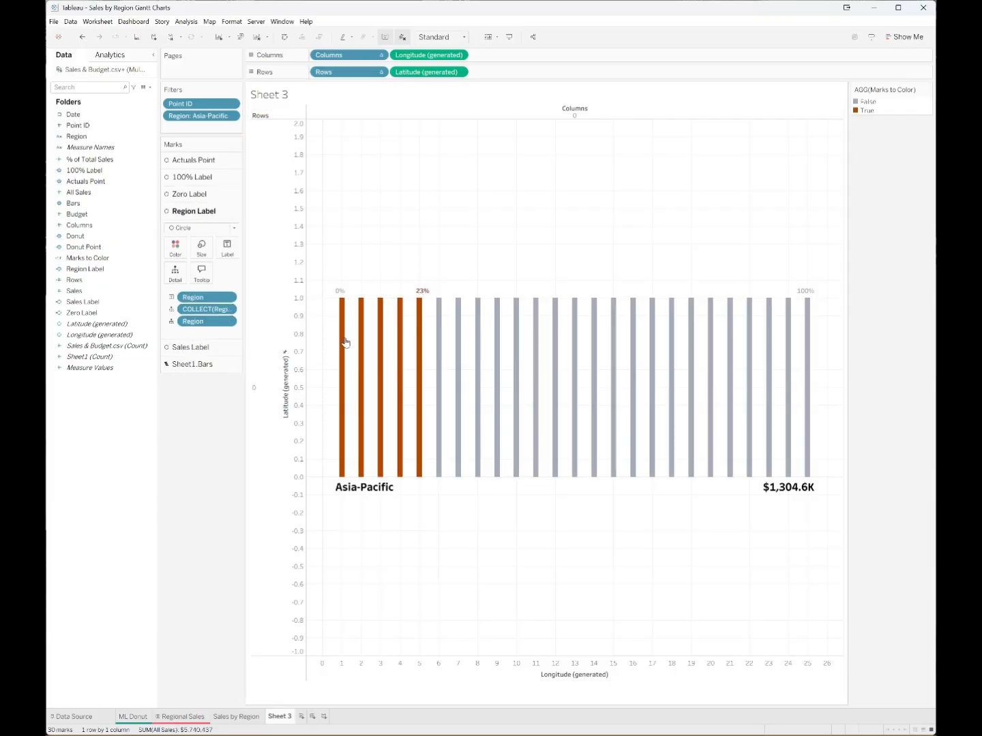
{"action": "mouse_move", "coordinate": [343, 342]}
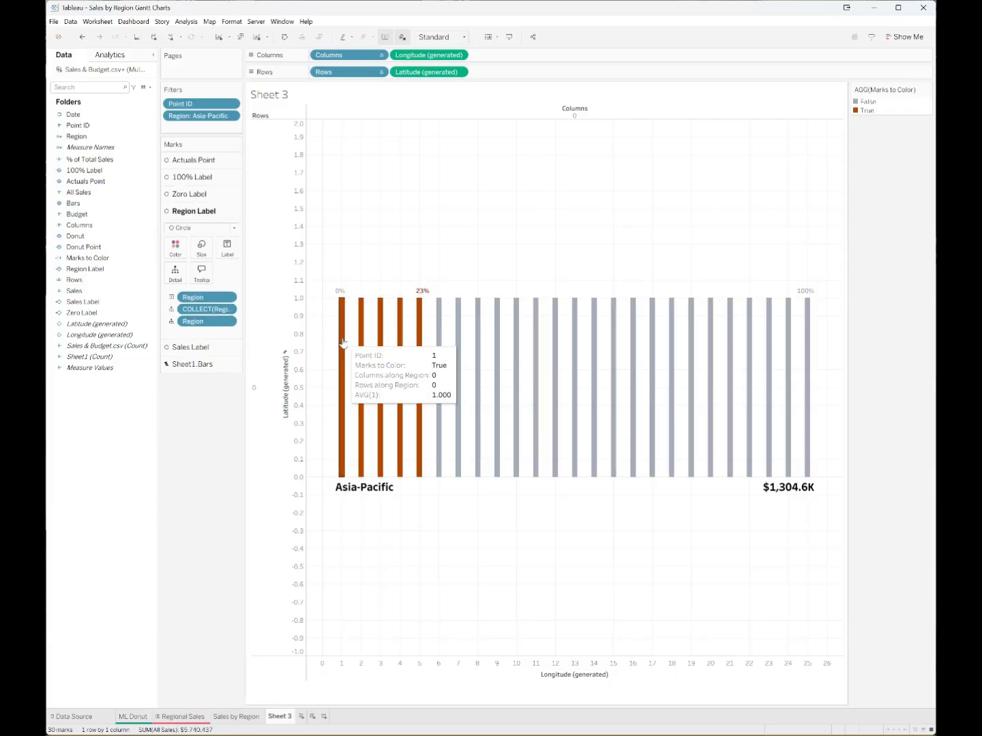
{"action": "left_click", "coordinate": [219, 163]}
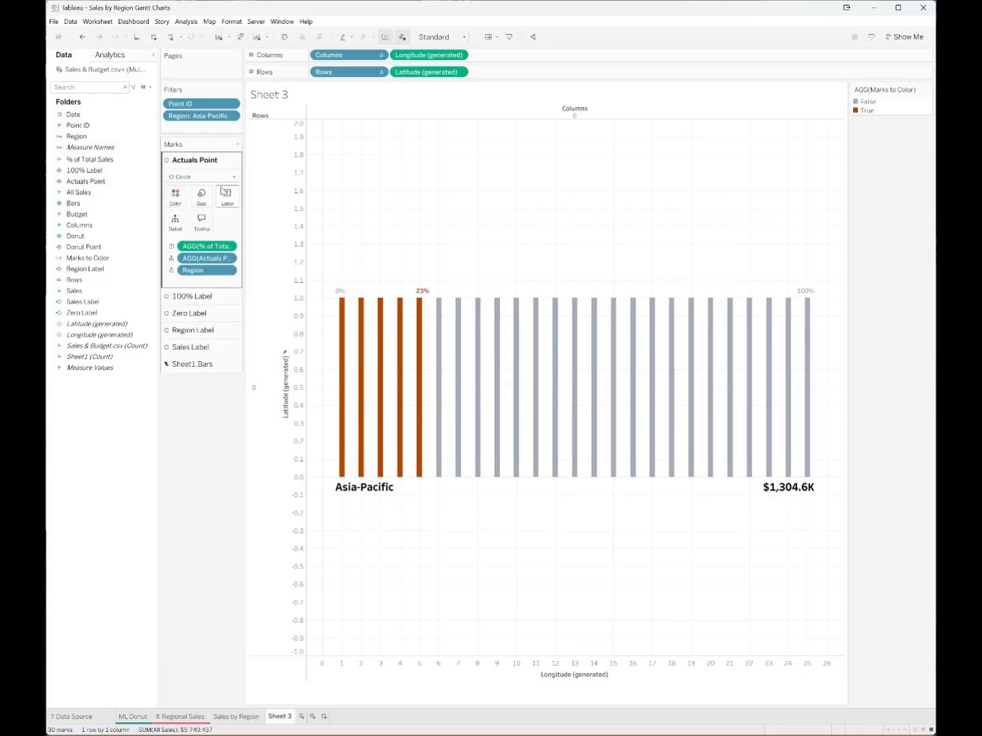
{"action": "left_click", "coordinate": [230, 271]}
{"action": "left_click", "coordinate": [221, 355]}
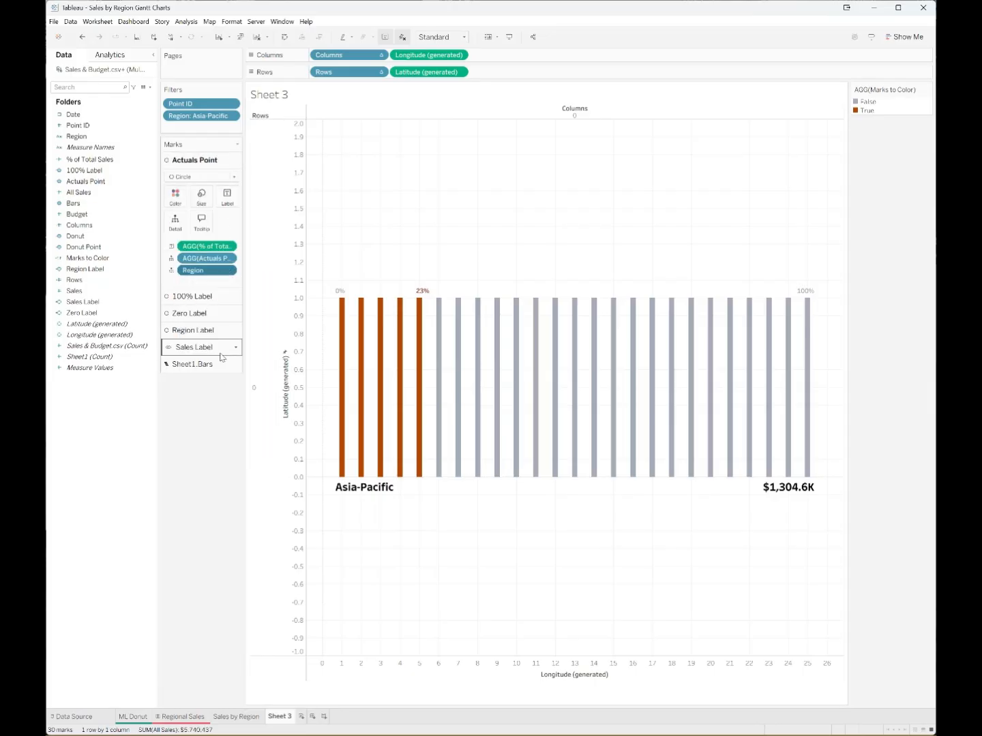
{"action": "left_click", "coordinate": [215, 314]}
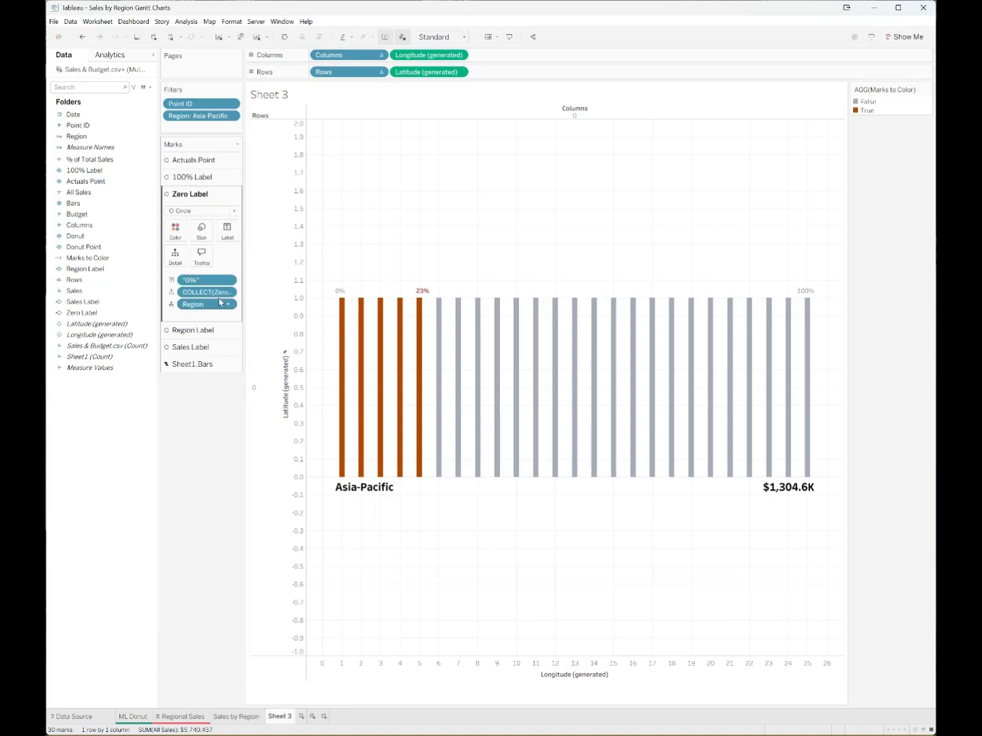
{"action": "left_click", "coordinate": [224, 330]}
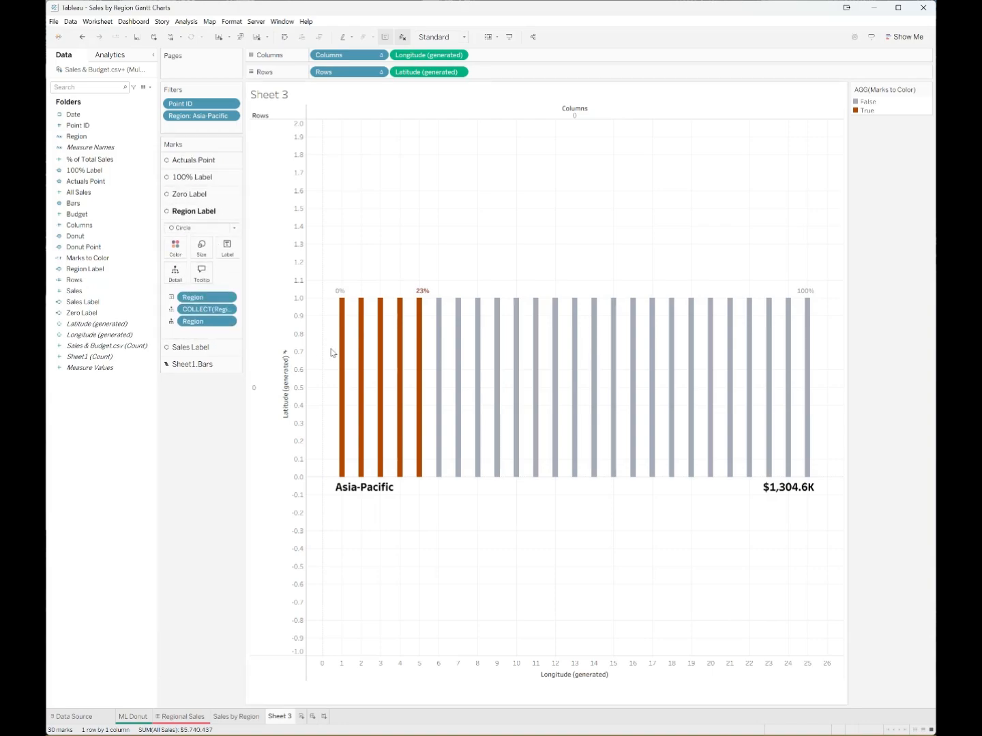
{"action": "mouse_move", "coordinate": [341, 353]}
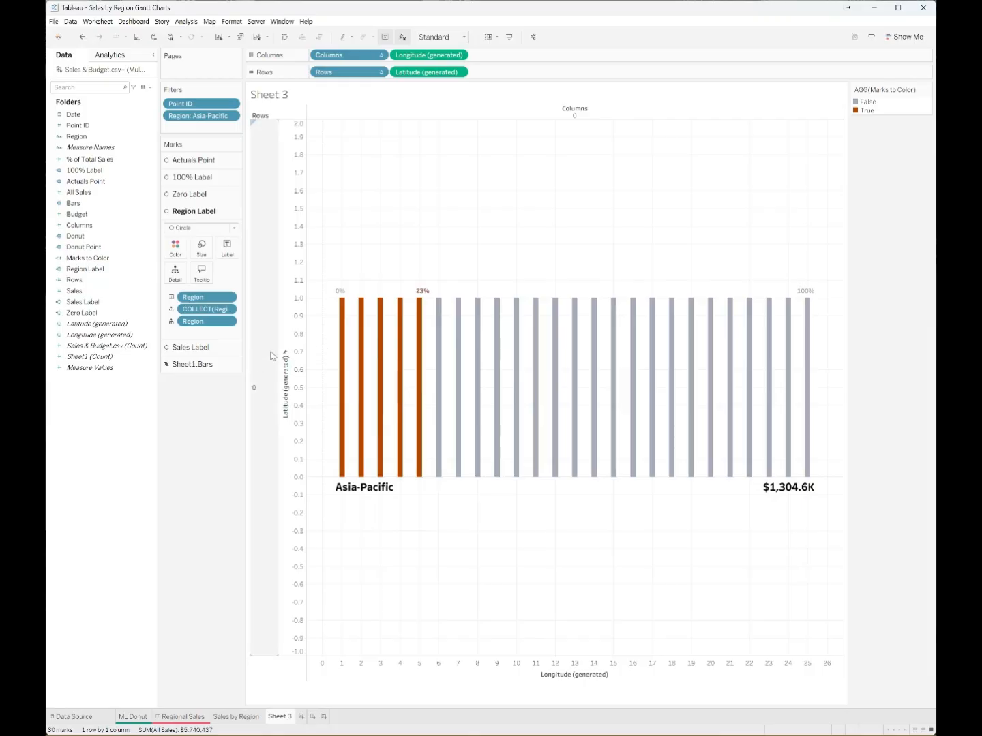
Exclude Point ID, AVG(1) and Marks to Color from the Sheet1.Bars layer's tooltip.
{"action": "left_click", "coordinate": [225, 367]}
{"action": "right_click", "coordinate": [228, 368]}
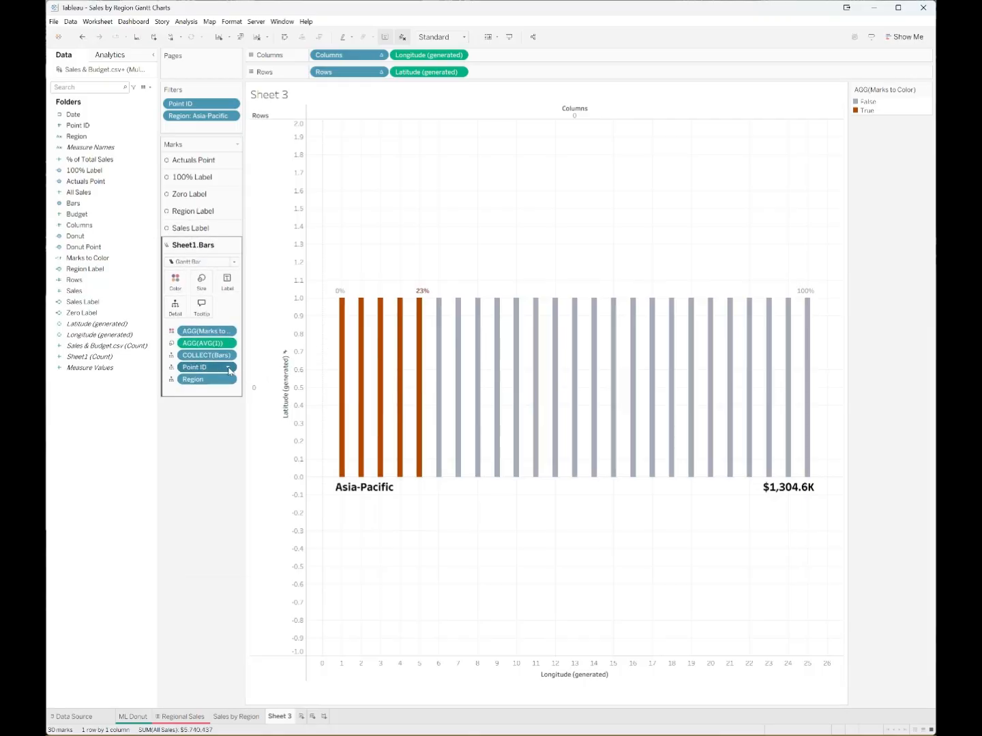
{"action": "left_click", "coordinate": [214, 451]}
{"action": "right_click", "coordinate": [181, 353]}
{"action": "left_click", "coordinate": [217, 381]}
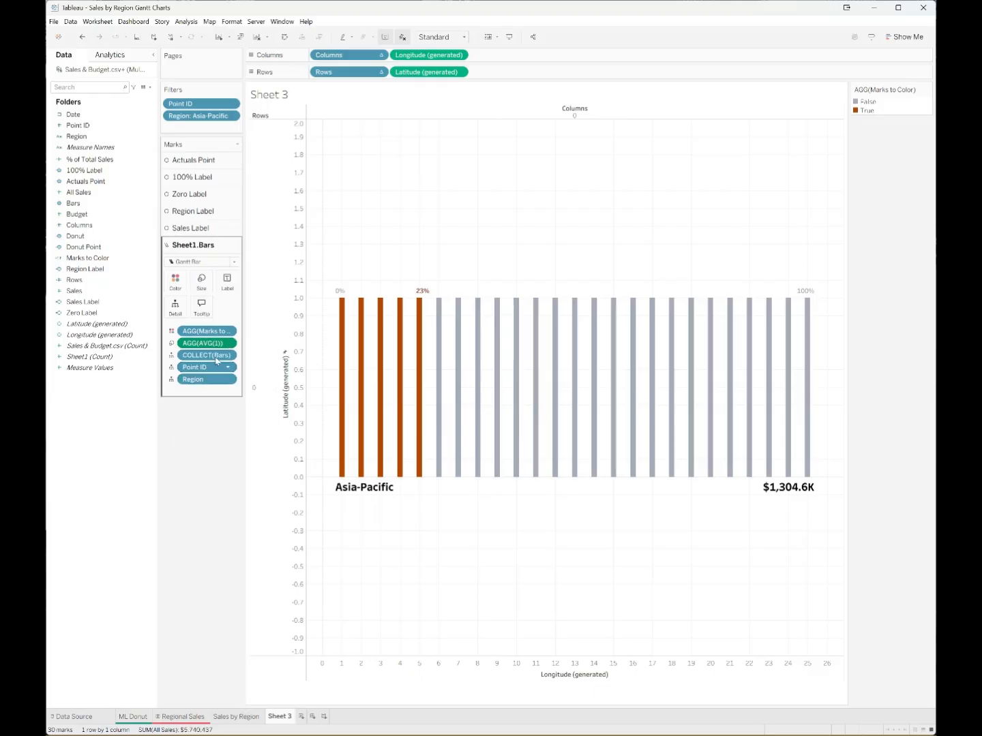
{"action": "right_click", "coordinate": [227, 333]}
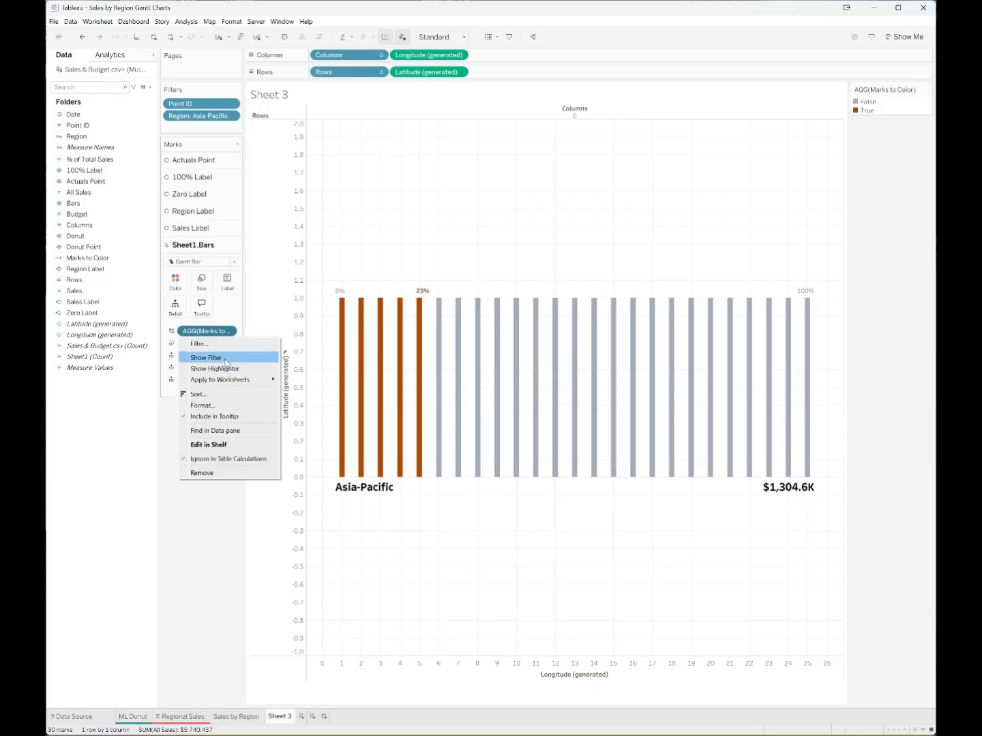
{"action": "left_click", "coordinate": [215, 416]}
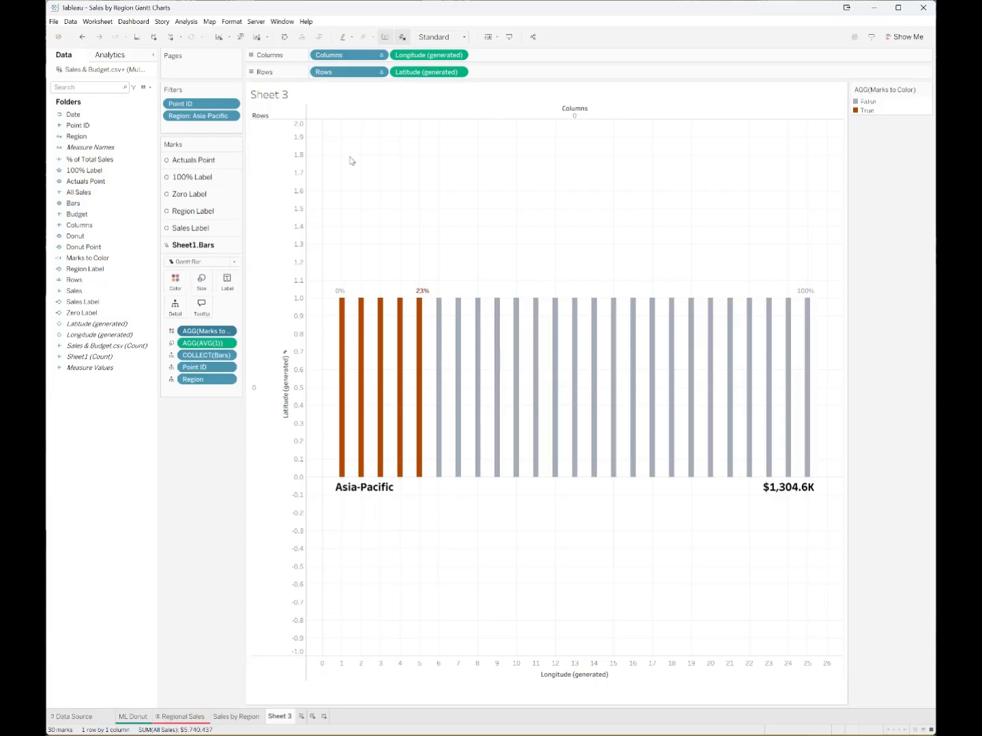
Exclude the Rows and Columns shelf fields from the tooltip and check the tooltip on the bars.
{"action": "left_click", "coordinate": [380, 72]}
{"action": "left_click", "coordinate": [360, 158]}
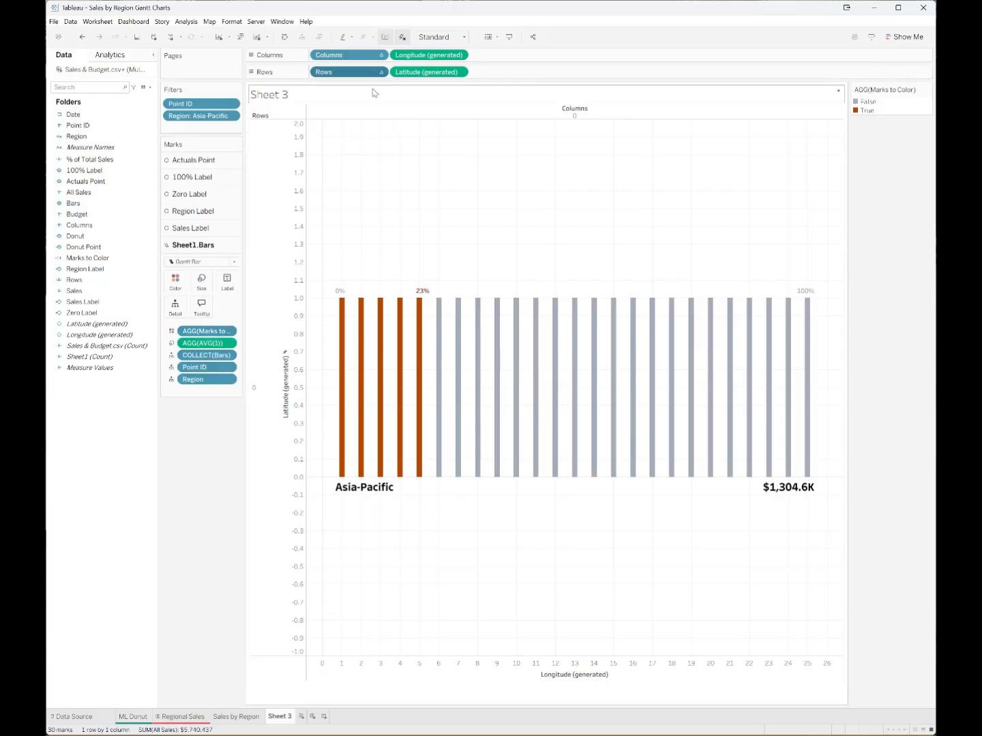
{"action": "left_click", "coordinate": [379, 54]}
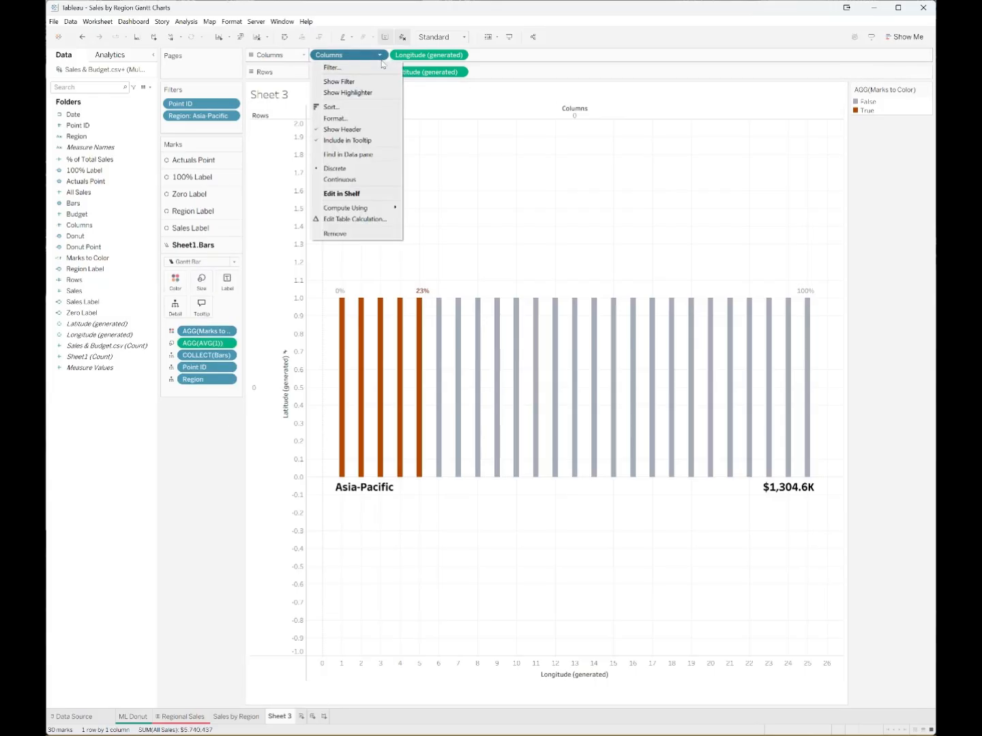
{"action": "left_click", "coordinate": [365, 140]}
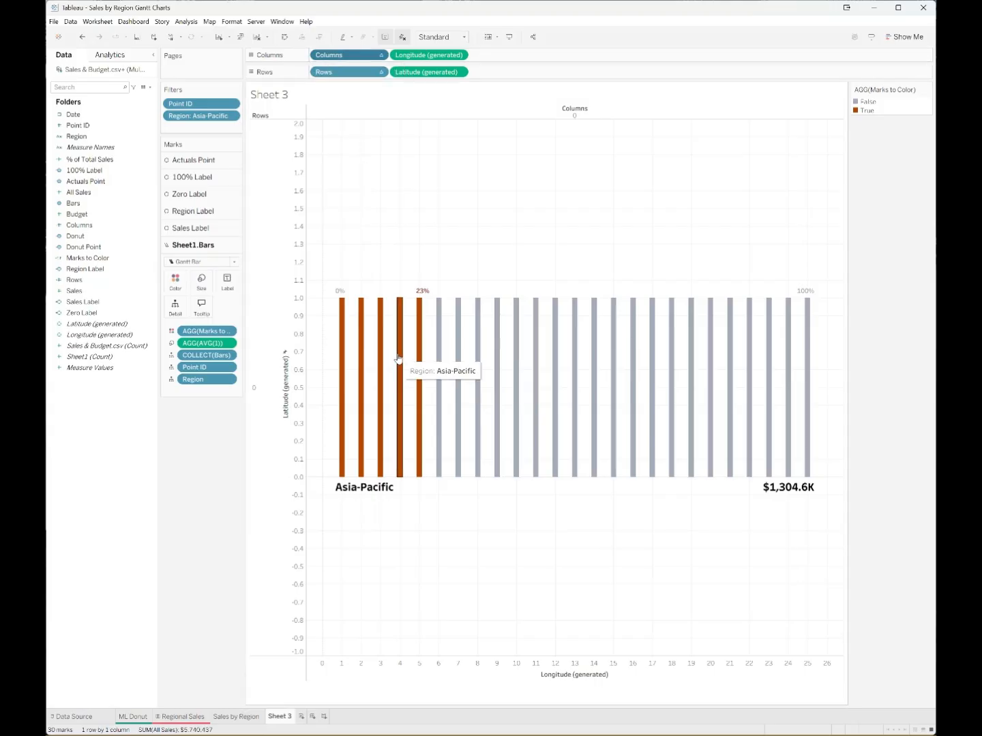
{"action": "mouse_move", "coordinate": [418, 359]}
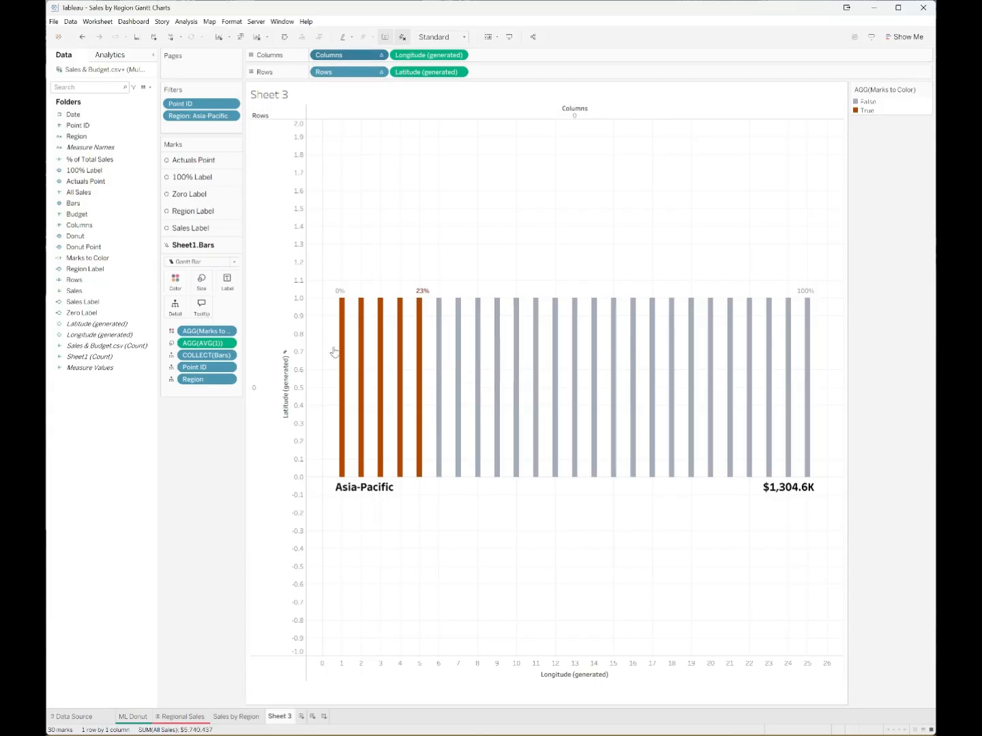
Inspect the options of the SUM(All Sales) and SUM(Sales) fields on the Sales Label layer.
{"action": "left_click", "coordinate": [235, 231]}
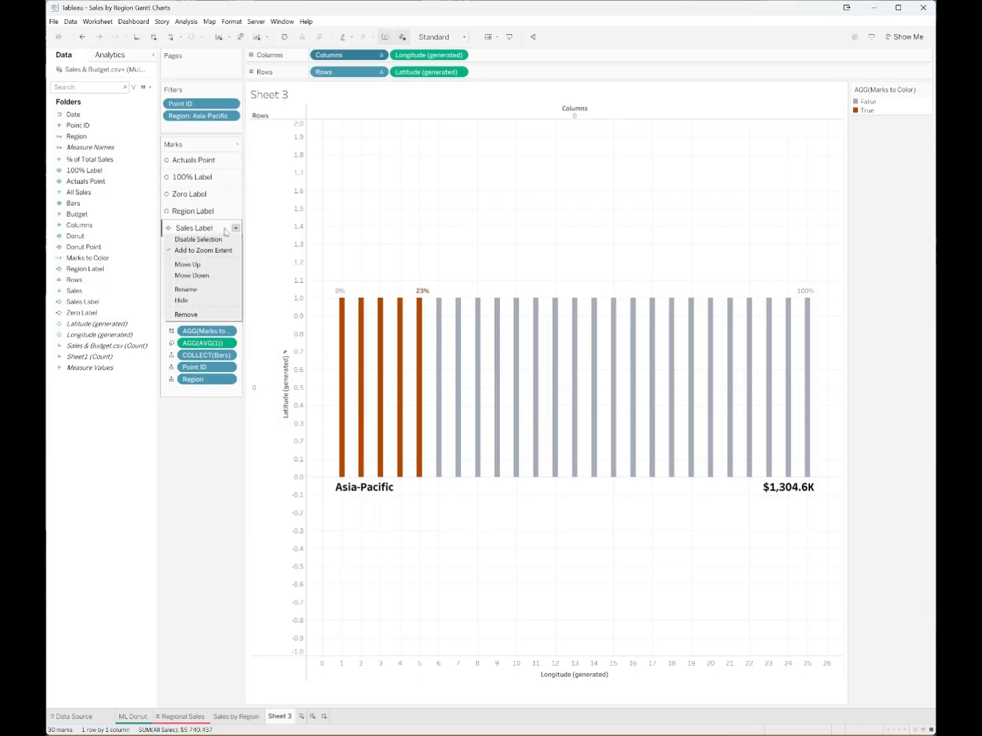
{"action": "left_click", "coordinate": [216, 230]}
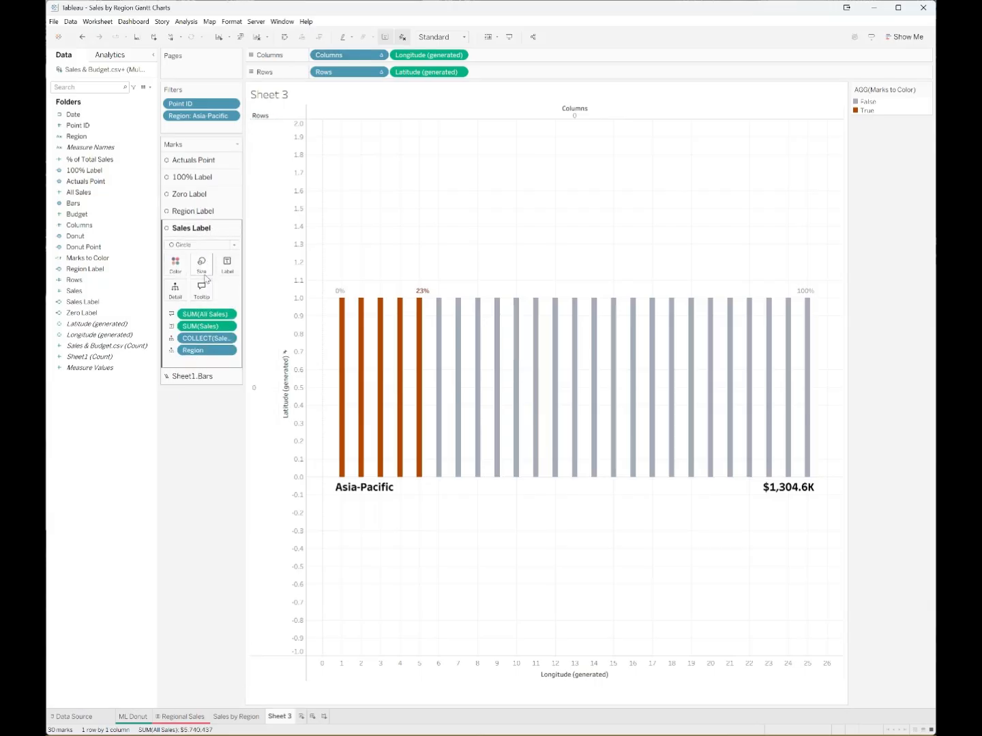
{"action": "right_click", "coordinate": [230, 318]}
{"action": "left_click", "coordinate": [230, 316]}
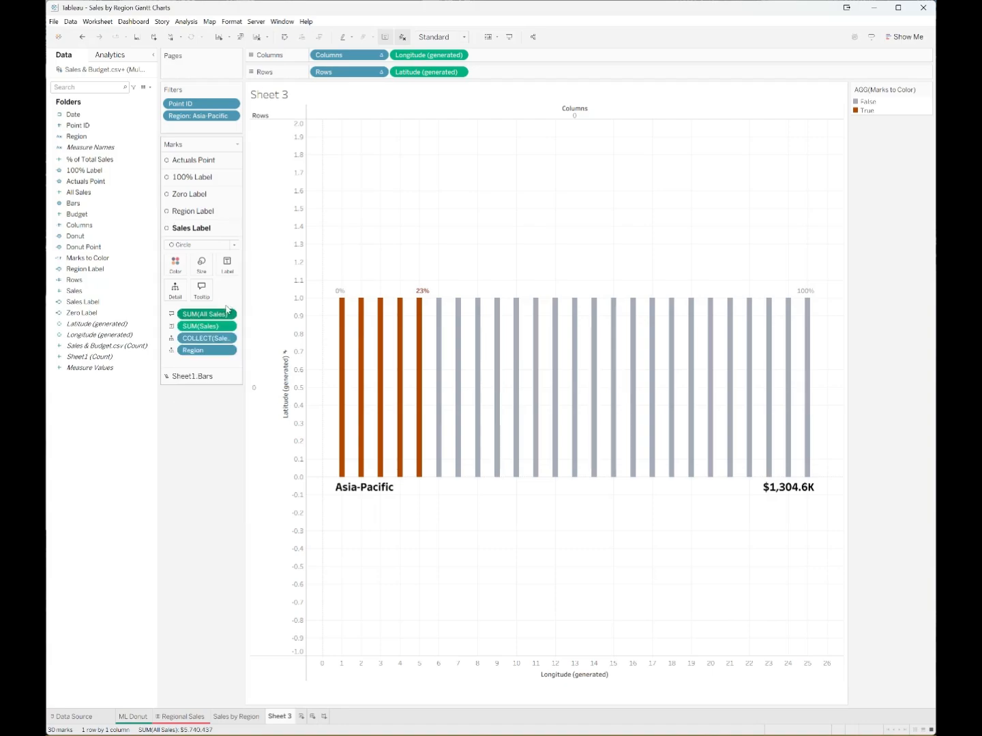
{"action": "left_click", "coordinate": [228, 326]}
{"action": "left_click", "coordinate": [229, 306]}
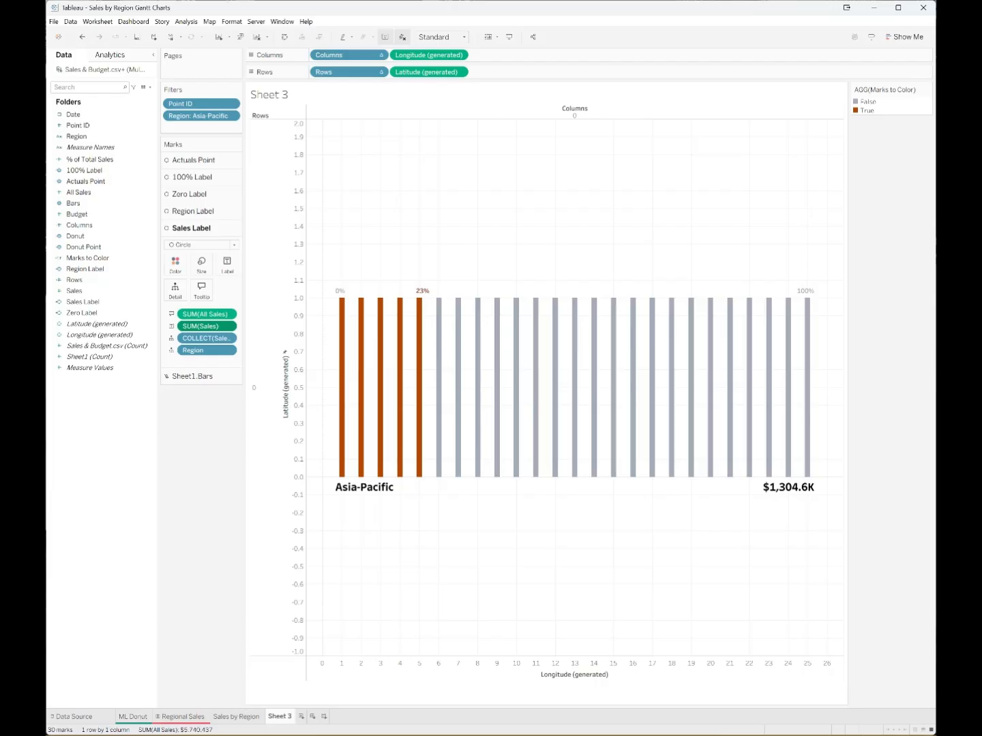
Extend the Region filter to include Asia-Pacific, Europe, Latin America and North America.
{"action": "left_click", "coordinate": [232, 117]}
{"action": "left_click", "coordinate": [218, 129]}
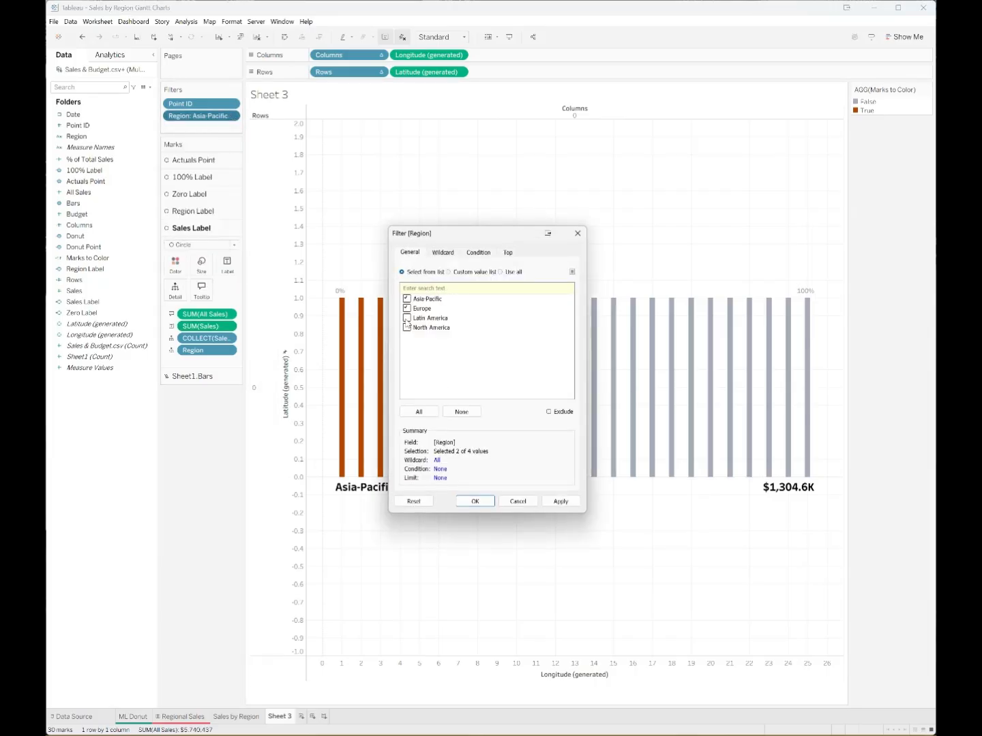
{"action": "left_click", "coordinate": [560, 501]}
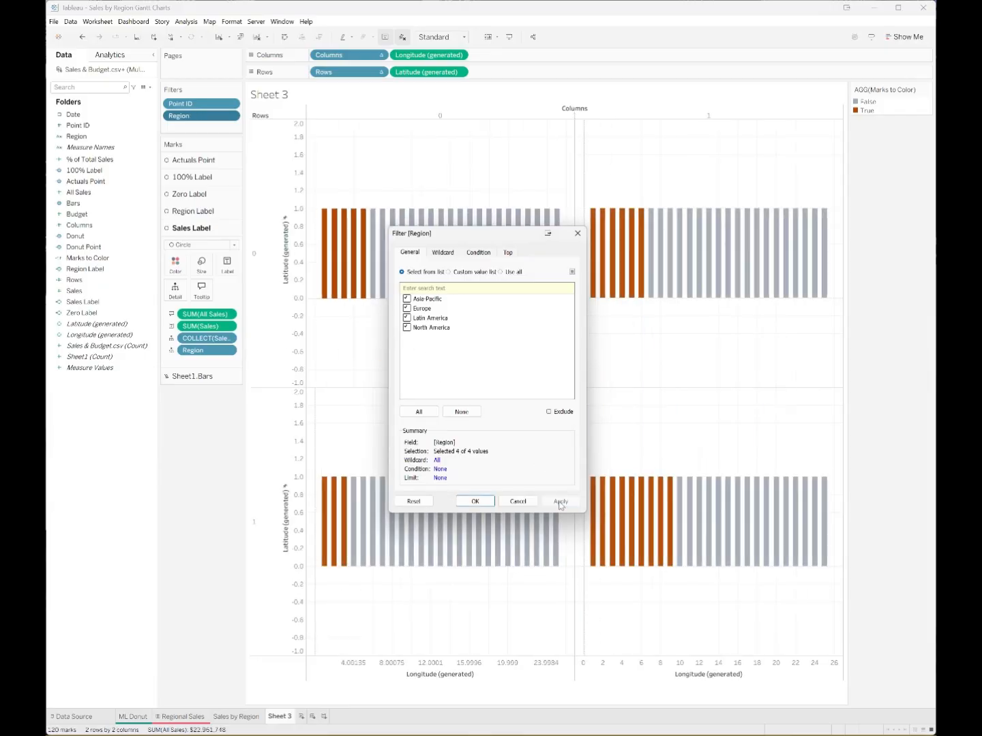
{"action": "left_click", "coordinate": [576, 234]}
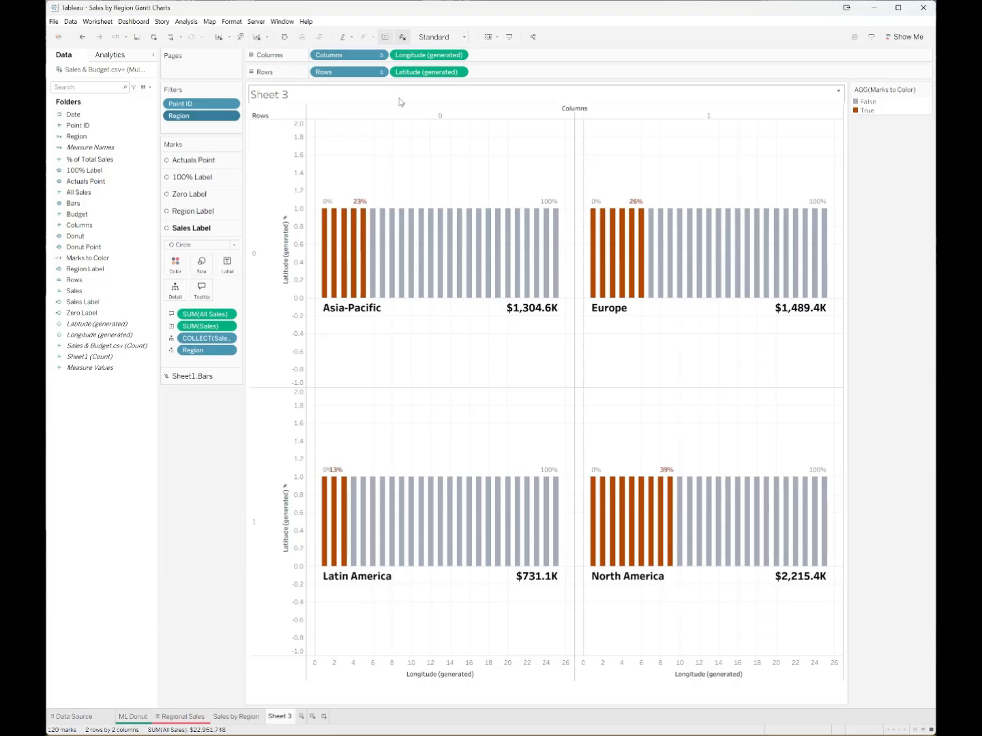
Hide the headers of the Rows and Columns fields in the trellis grid.
{"action": "left_click", "coordinate": [381, 73]}
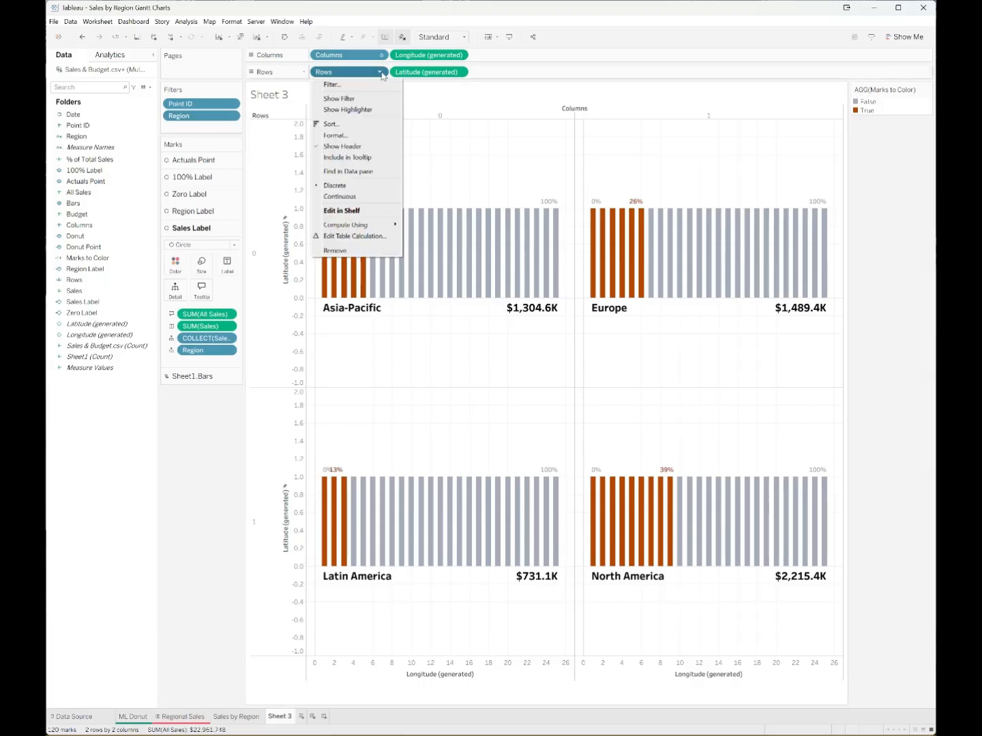
{"action": "left_click", "coordinate": [342, 146]}
{"action": "left_click", "coordinate": [381, 58]}
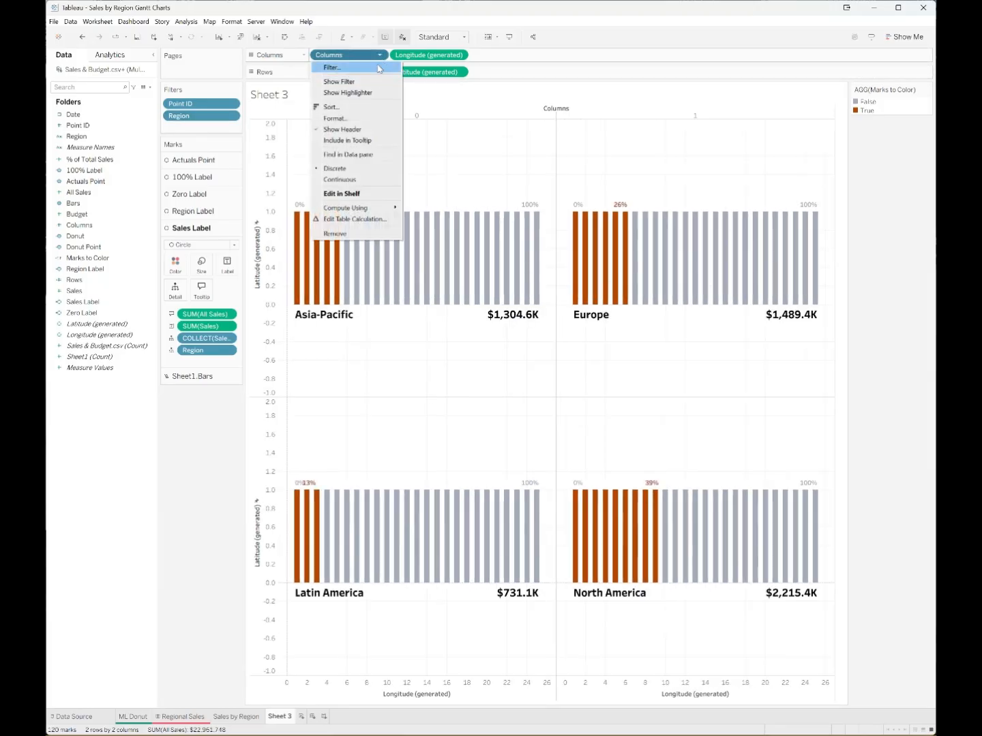
{"action": "left_click", "coordinate": [351, 130]}
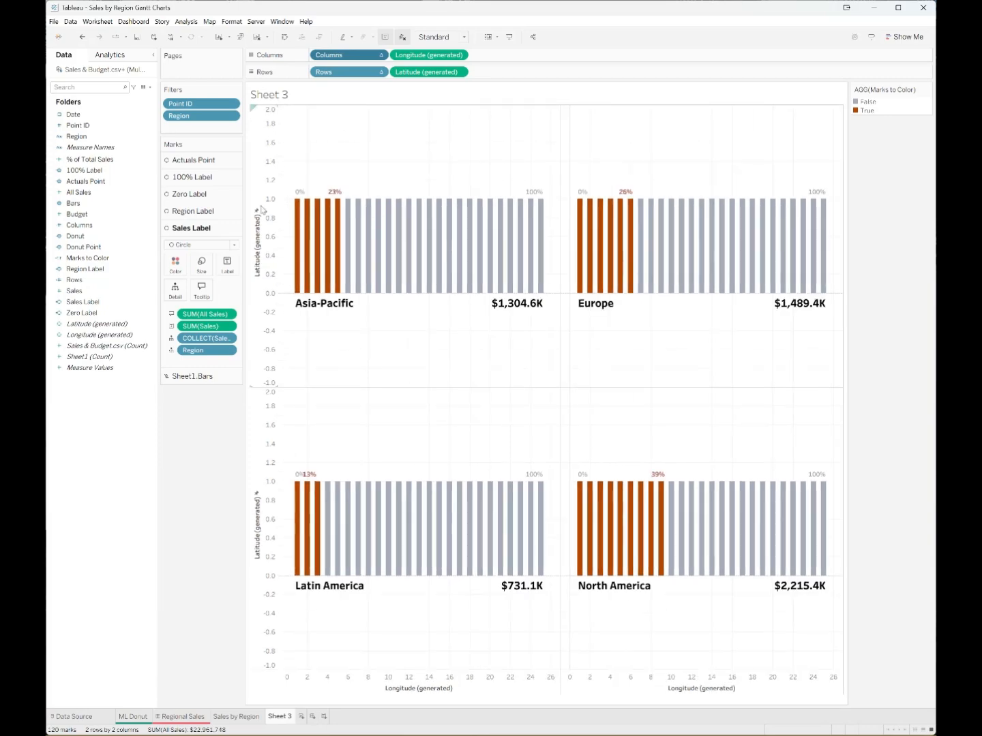
Hide the Latitude (generated) and Longitude (generated) axes.
{"action": "right_click", "coordinate": [262, 210]}
{"action": "left_click", "coordinate": [269, 325]}
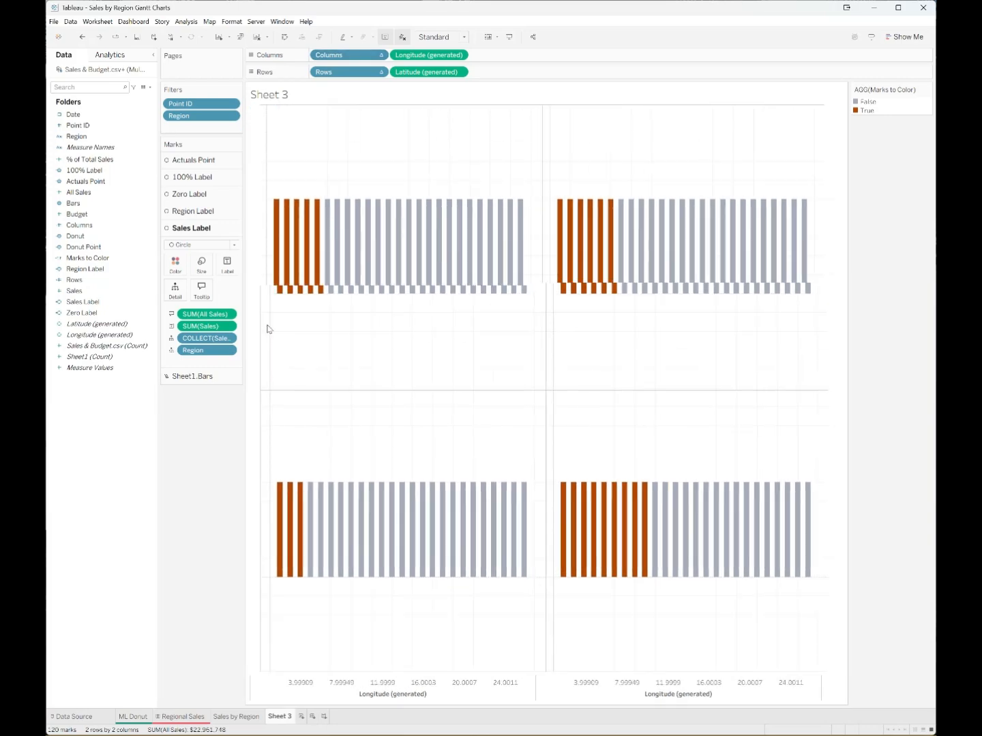
{"action": "right_click", "coordinate": [451, 686]}
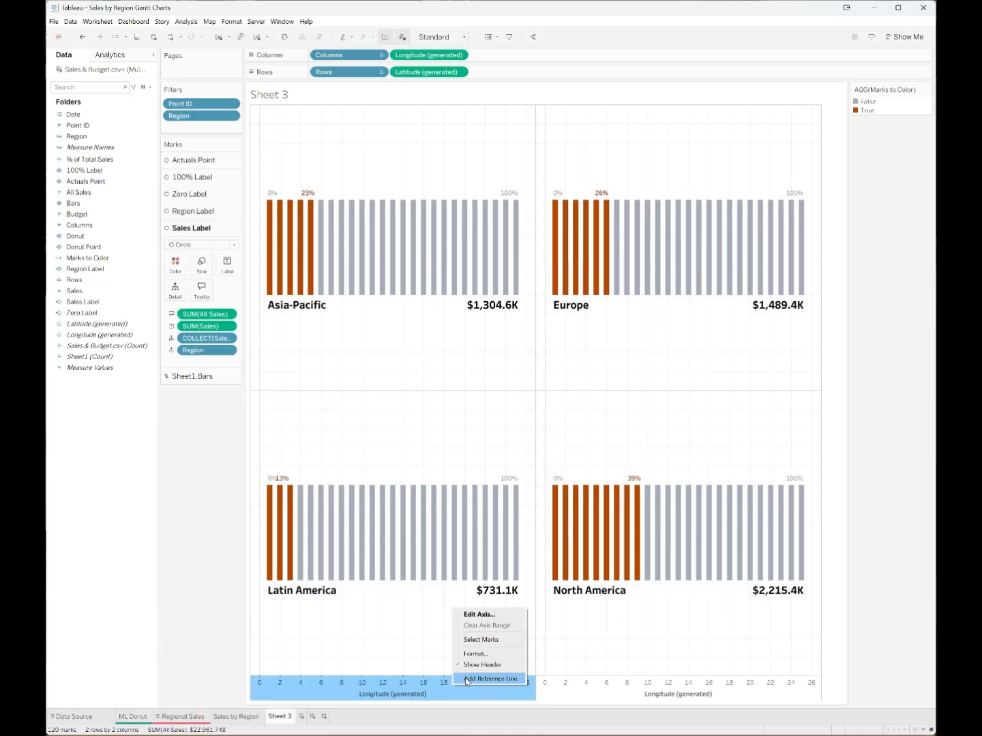
{"action": "left_click", "coordinate": [476, 665]}
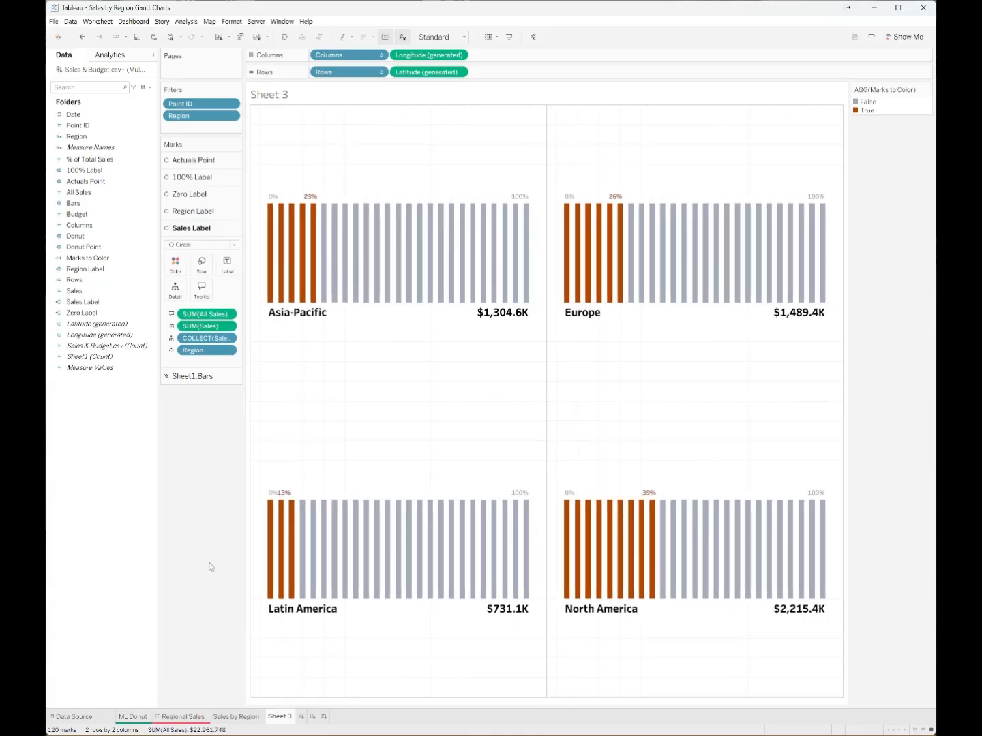
Set the sheet's grid lines and zero lines to None.
{"action": "right_click", "coordinate": [324, 444]}
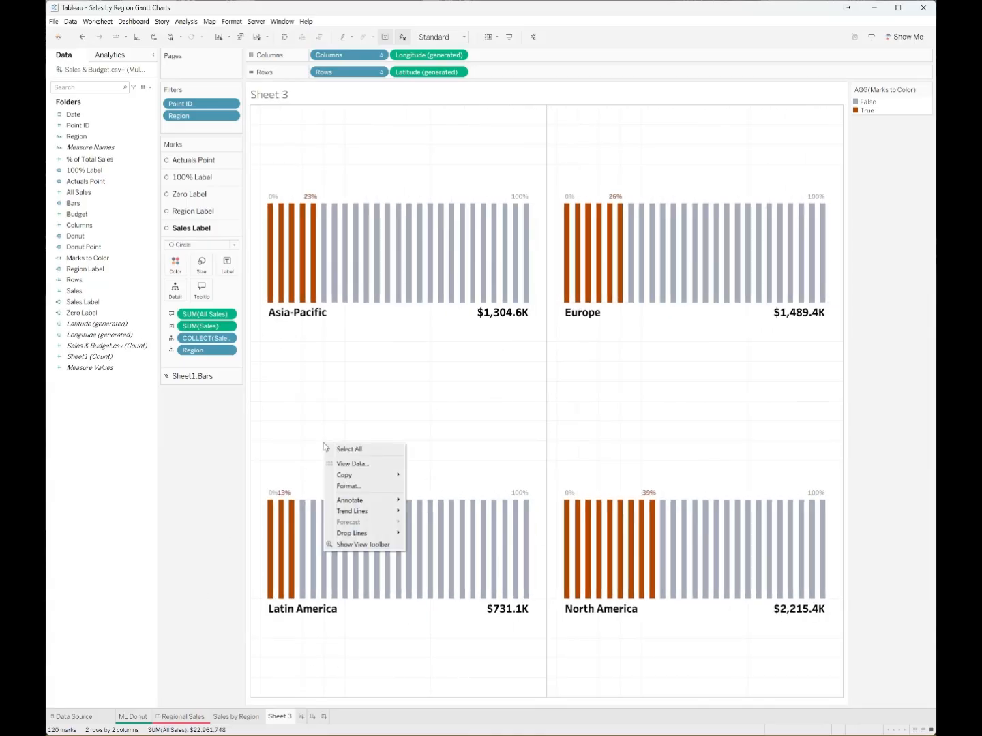
{"action": "left_click", "coordinate": [349, 487]}
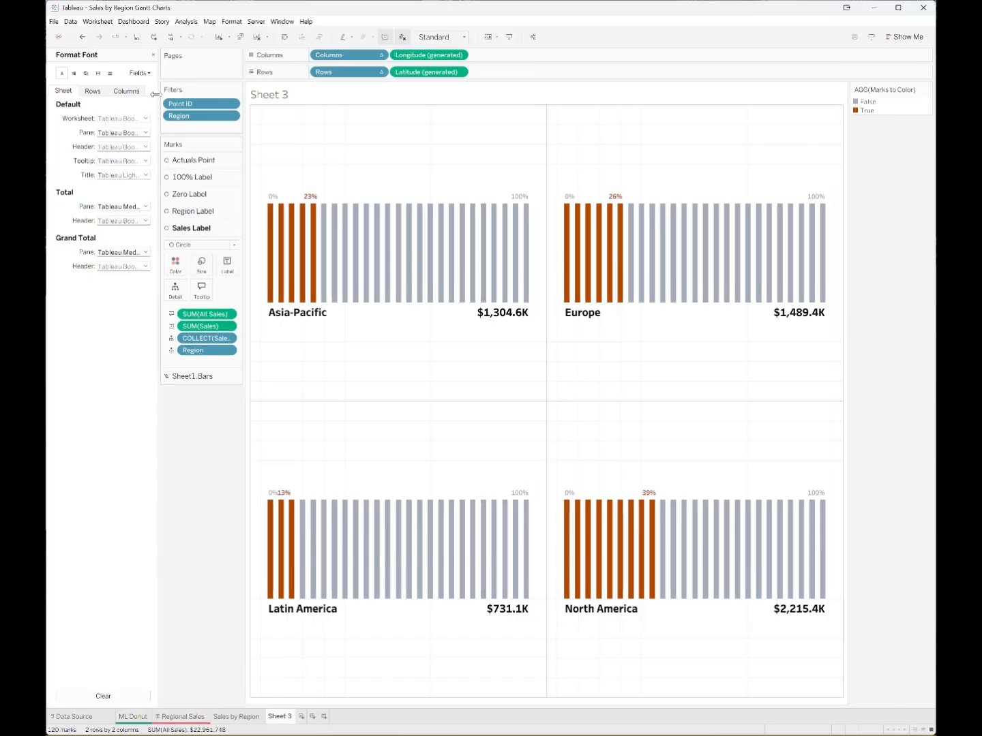
{"action": "left_click", "coordinate": [99, 73]}
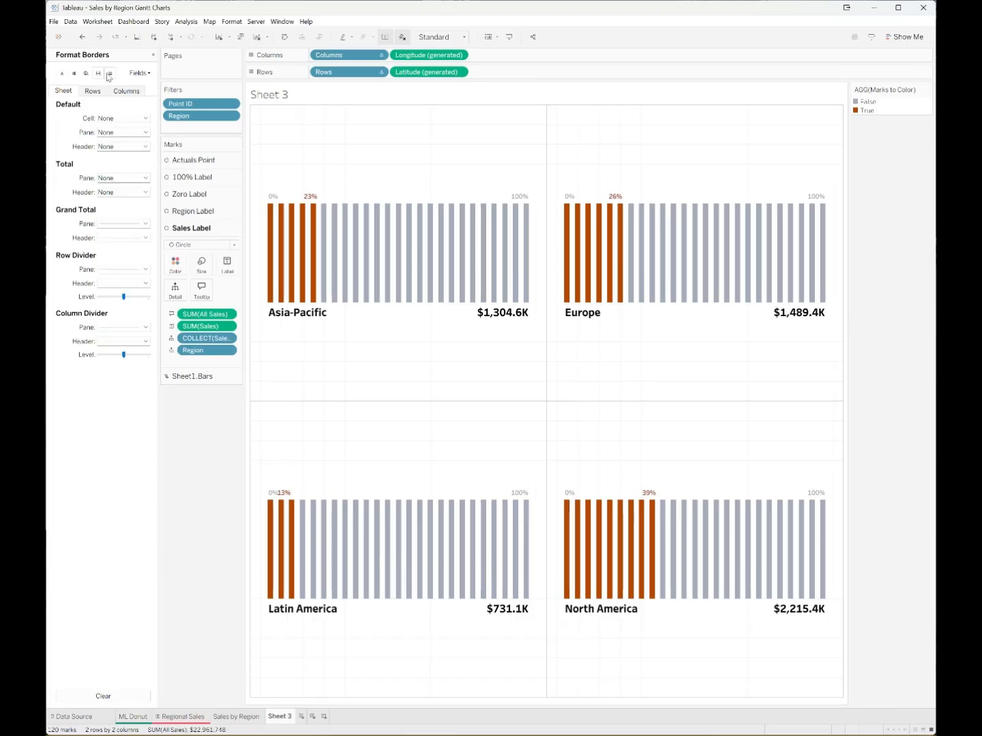
{"action": "left_click", "coordinate": [109, 73]}
{"action": "left_click", "coordinate": [144, 120]}
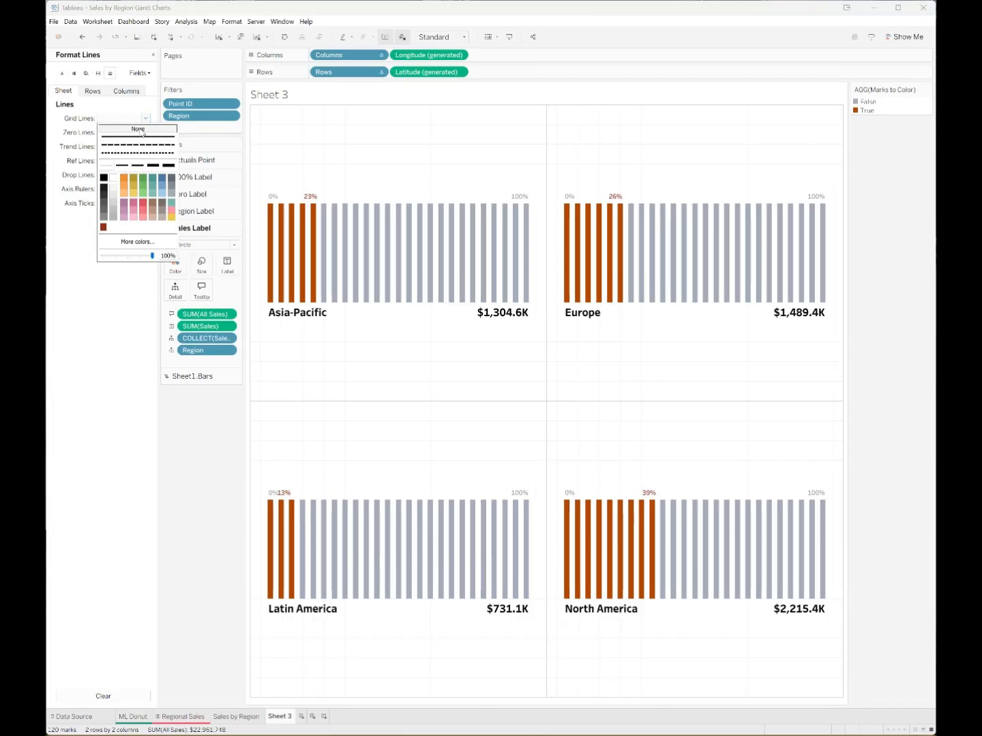
{"action": "left_click", "coordinate": [136, 126]}
{"action": "left_click", "coordinate": [145, 131]}
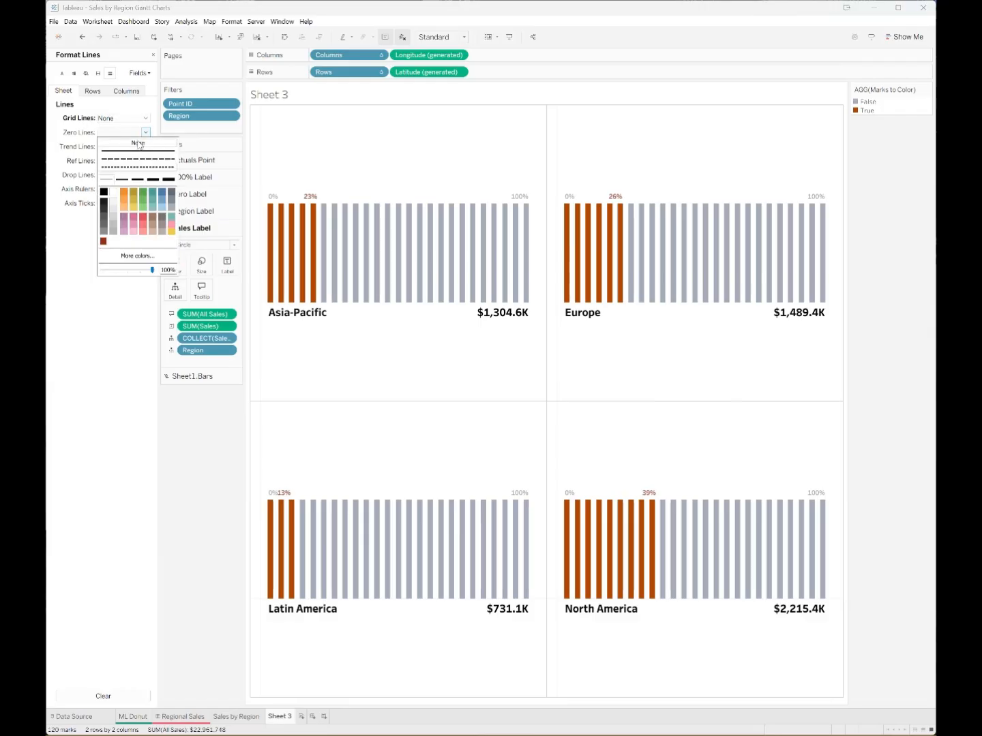
{"action": "left_click", "coordinate": [139, 143]}
{"action": "left_click", "coordinate": [87, 148]}
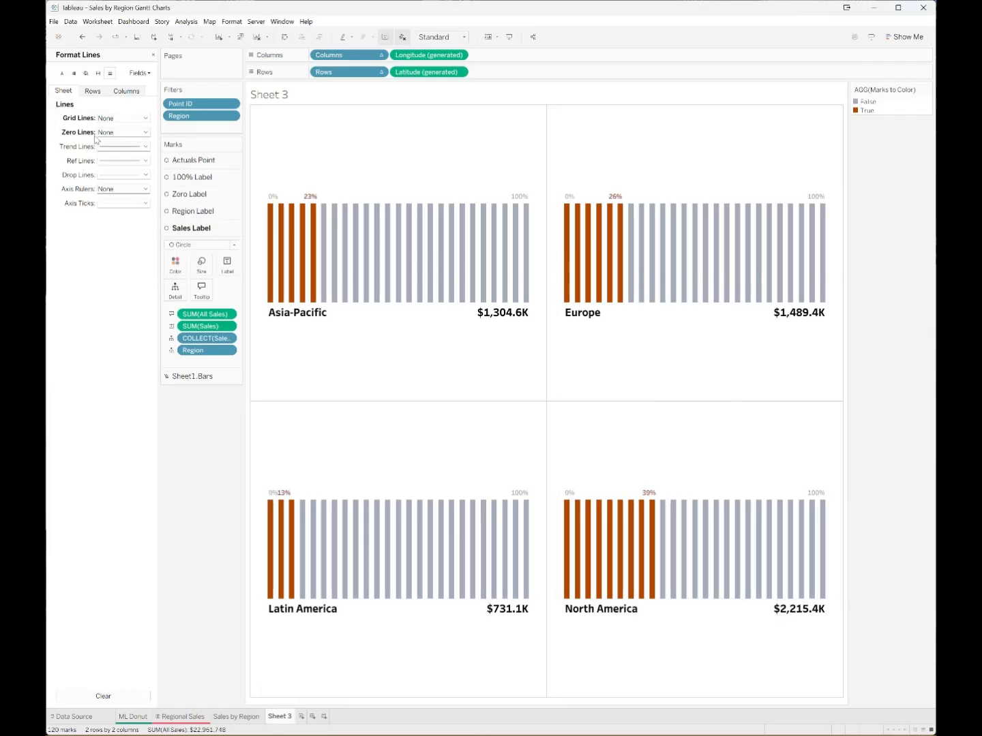
Set the pane borders of the row divider and column divider to None.
{"action": "left_click", "coordinate": [98, 73]}
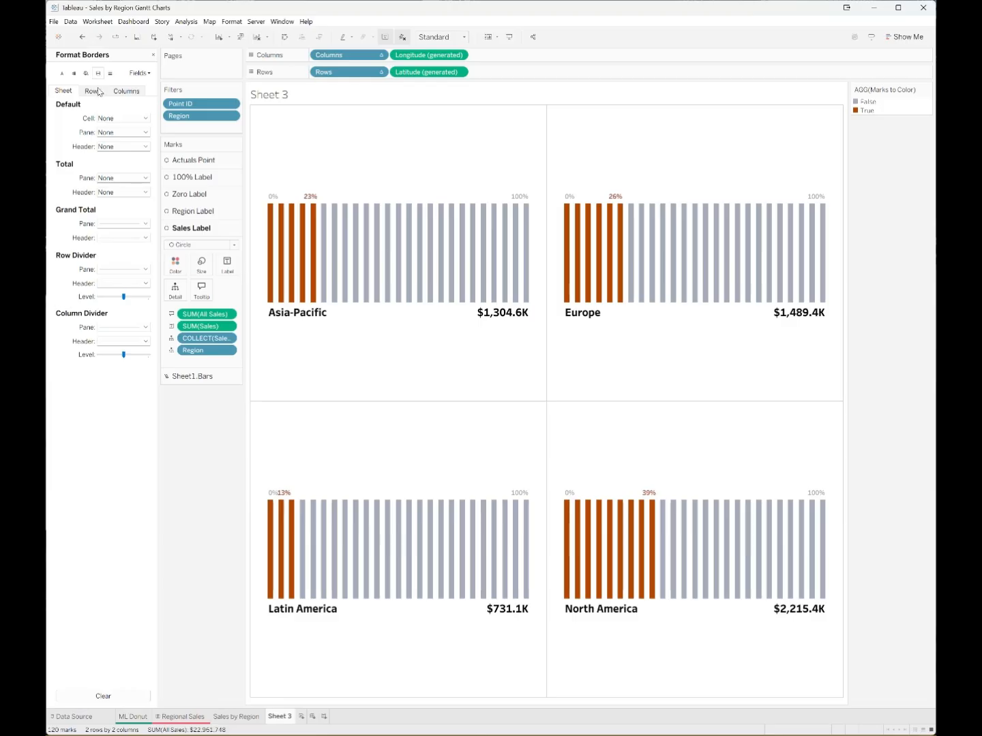
{"action": "left_click", "coordinate": [146, 270]}
{"action": "left_click", "coordinate": [138, 279]}
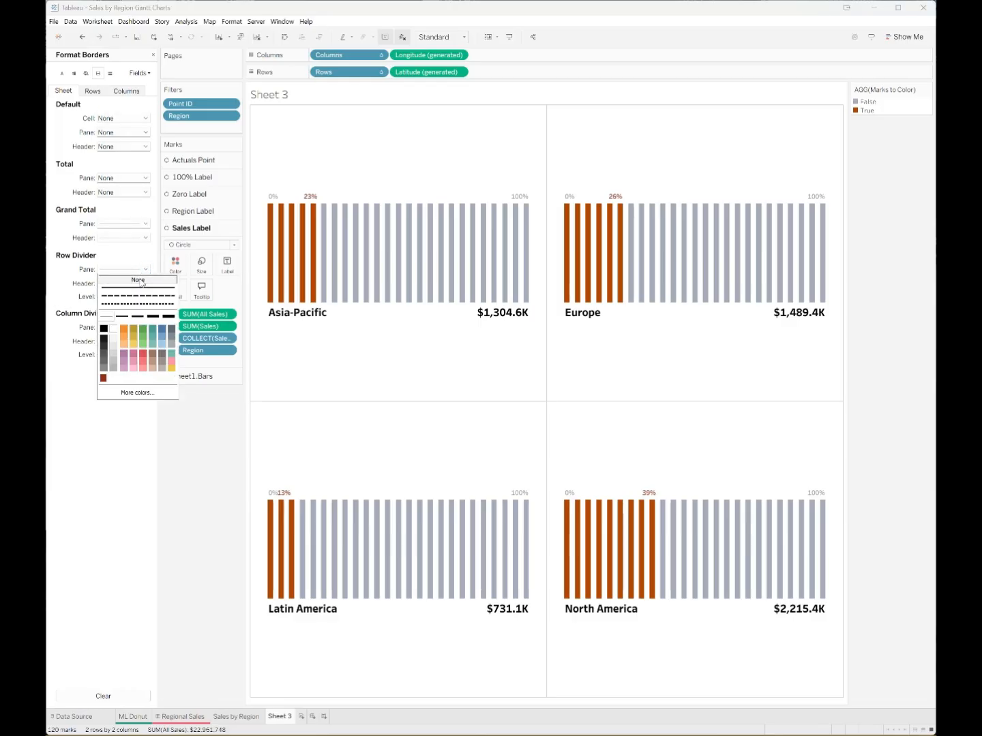
{"action": "left_click", "coordinate": [64, 288]}
{"action": "left_click", "coordinate": [145, 327]}
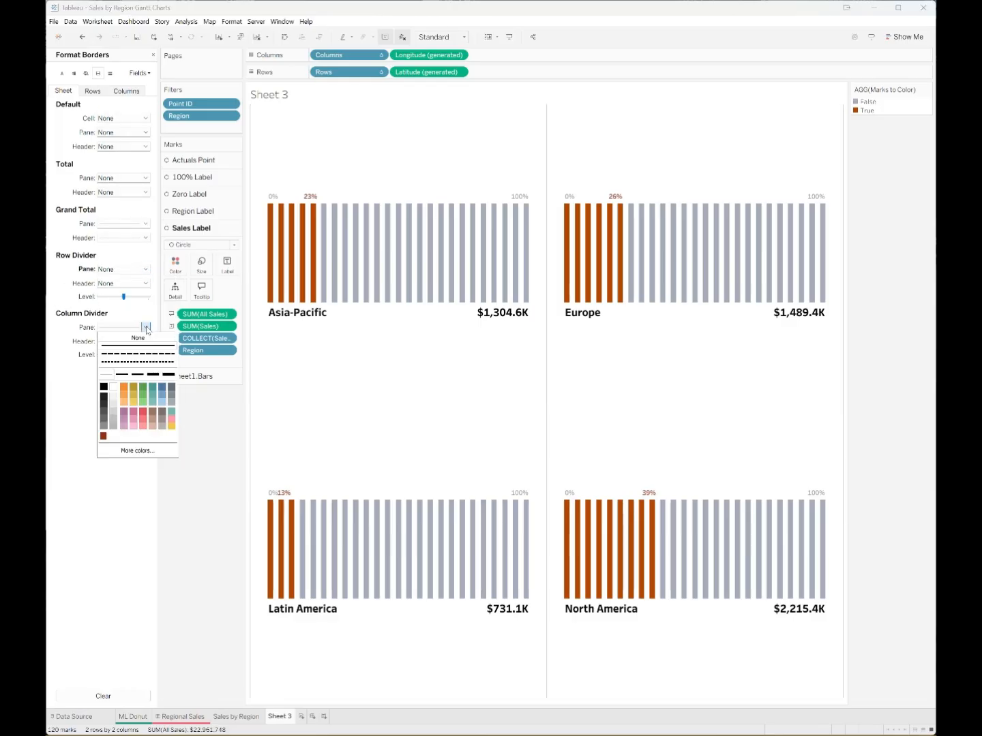
{"action": "left_click", "coordinate": [106, 337]}
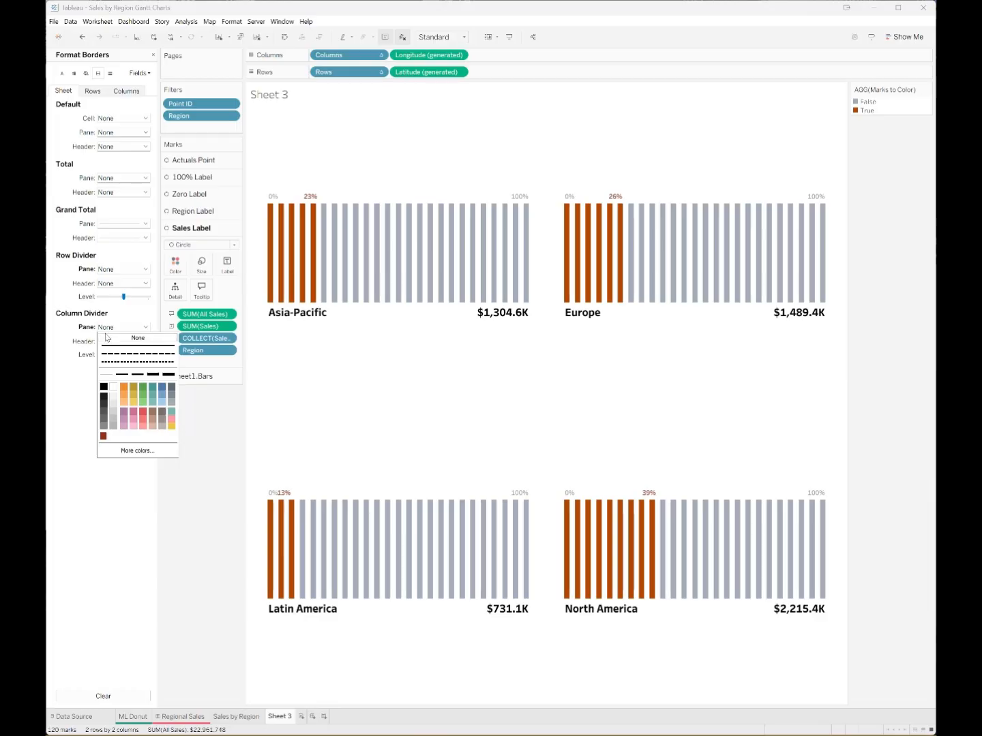
{"action": "left_click", "coordinate": [68, 419]}
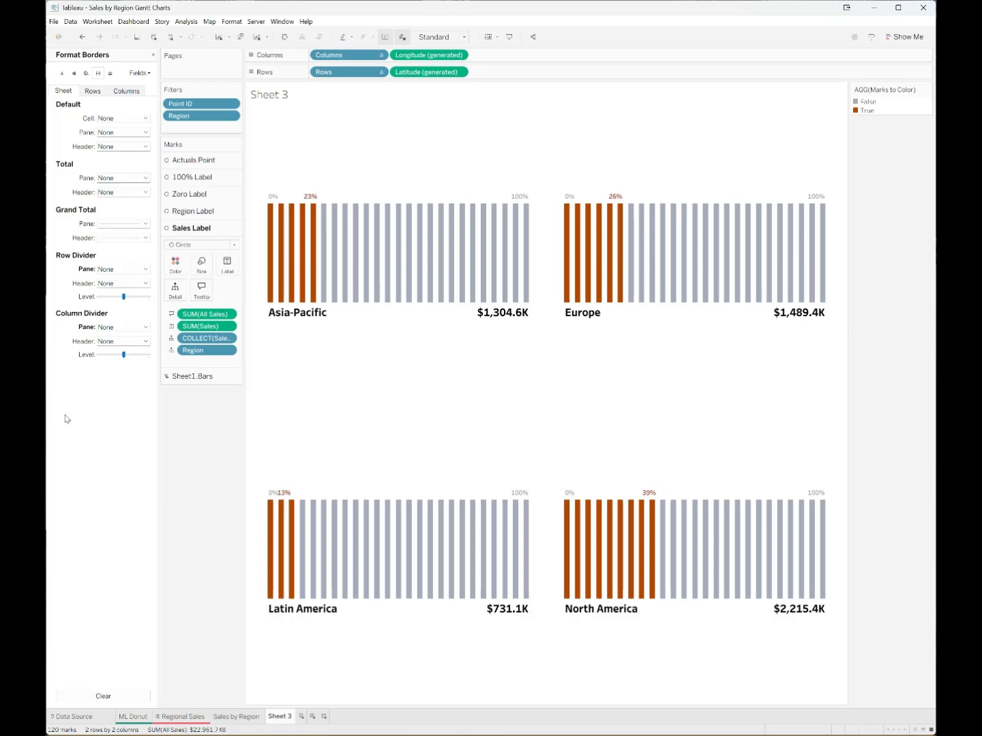
Replace the sheet title with the centered lines "Sales by Region" and "All Region Total Sales:".
{"action": "double_click", "coordinate": [279, 96]}
{"action": "left_click_drag", "start_coordinate": [437, 341], "coordinate": [362, 339]}
{"action": "type", "text": "Sales by Region "}
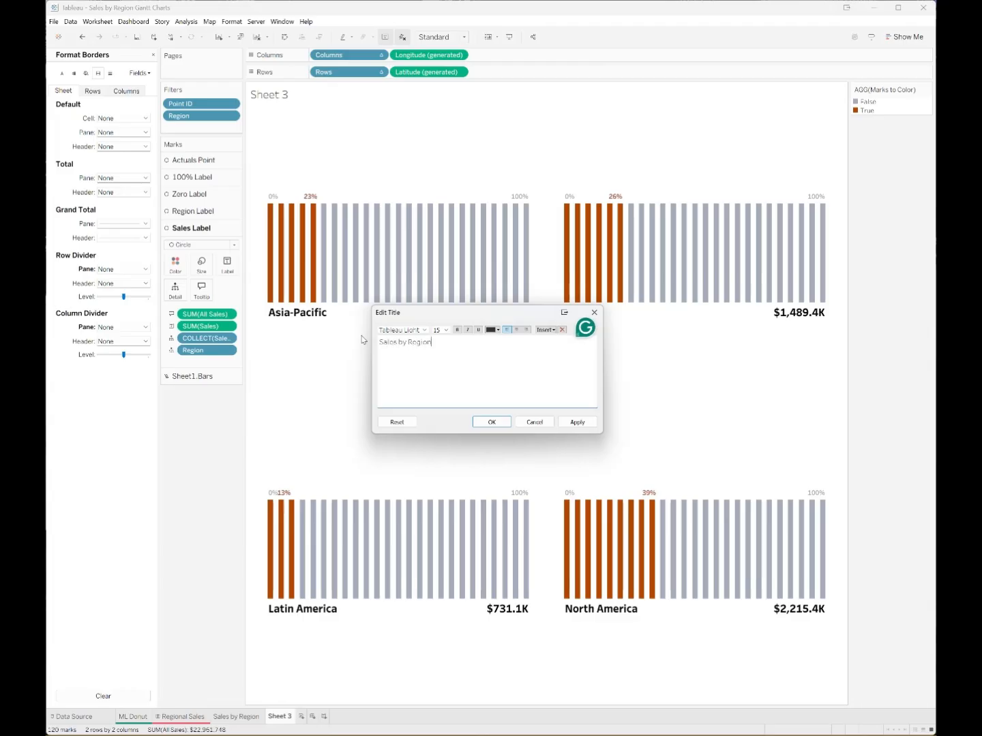
{"action": "type", "text": "All Region Total Sales:"}
{"action": "key", "text": "ctrl+a"}
{"action": "left_click", "coordinate": [516, 330]}
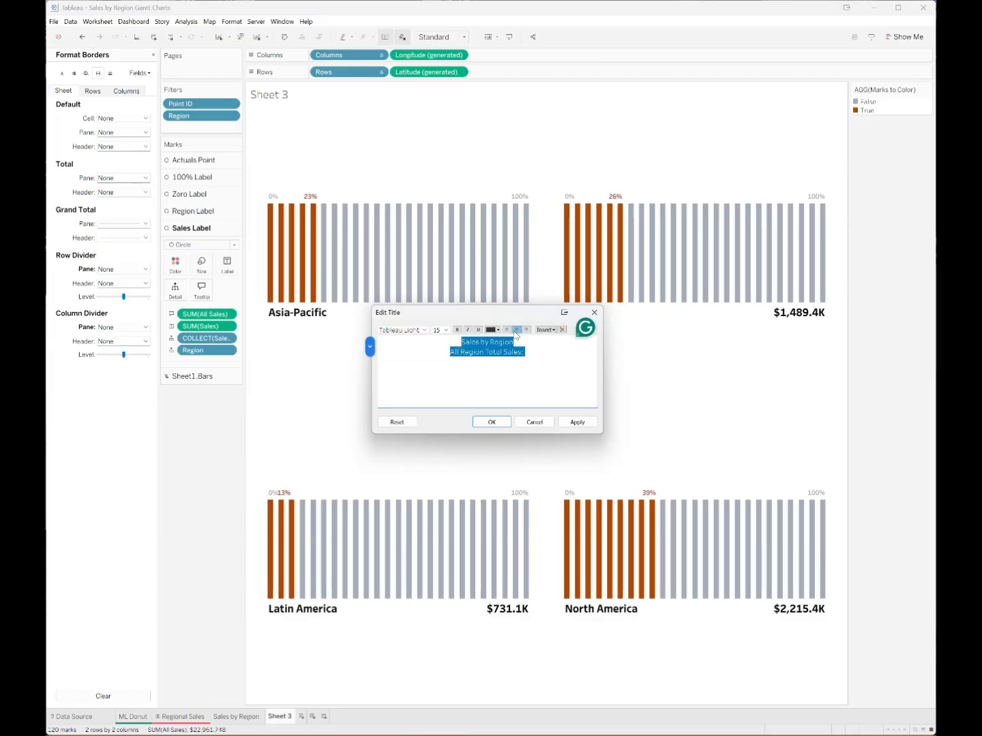
Set the "Sales by Region" title line to size 20 and make both title lines bold.
{"action": "left_click_drag", "start_coordinate": [516, 342], "coordinate": [460, 342]}
{"action": "left_click", "coordinate": [446, 330]}
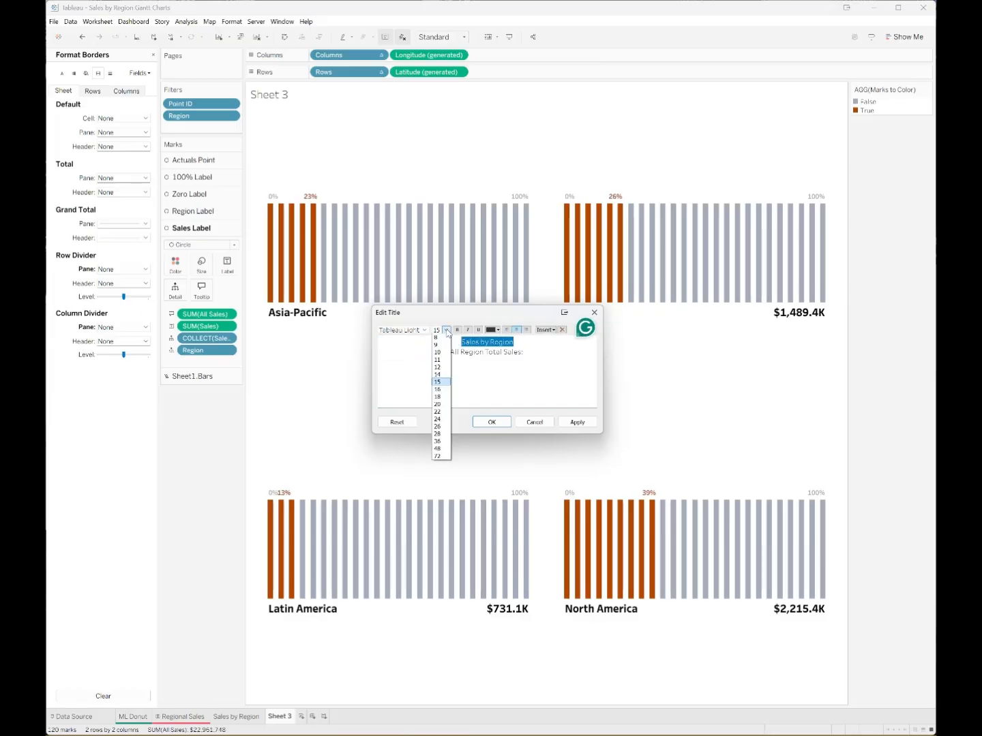
{"action": "left_click", "coordinate": [441, 404]}
{"action": "left_click", "coordinate": [542, 363]}
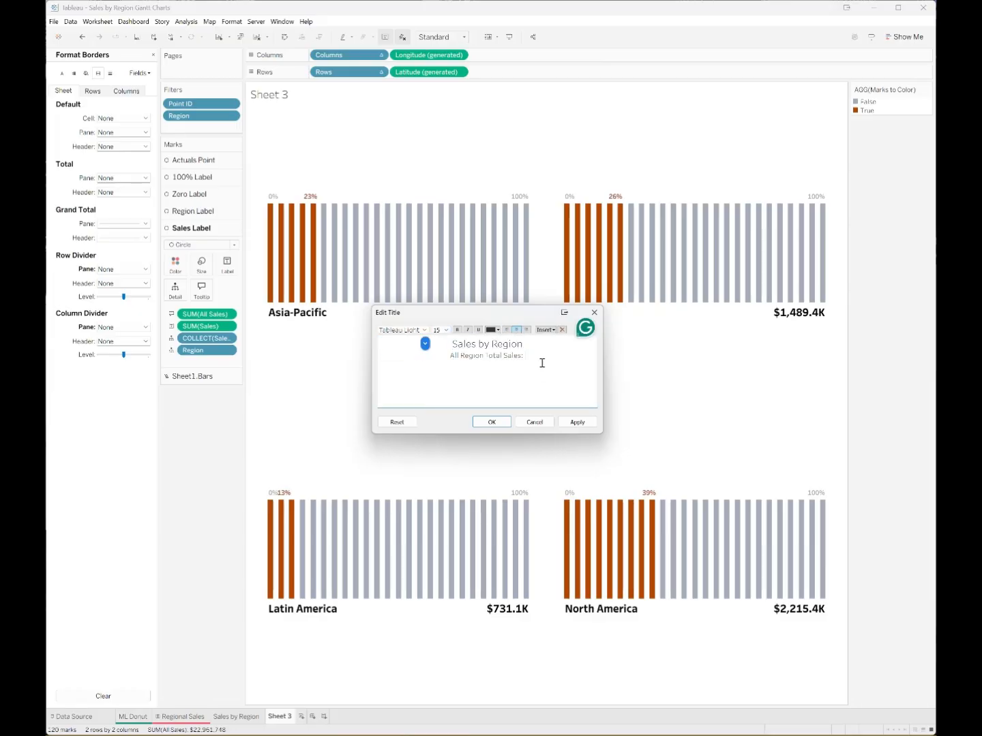
{"action": "left_click_drag", "start_coordinate": [542, 363], "coordinate": [451, 340]}
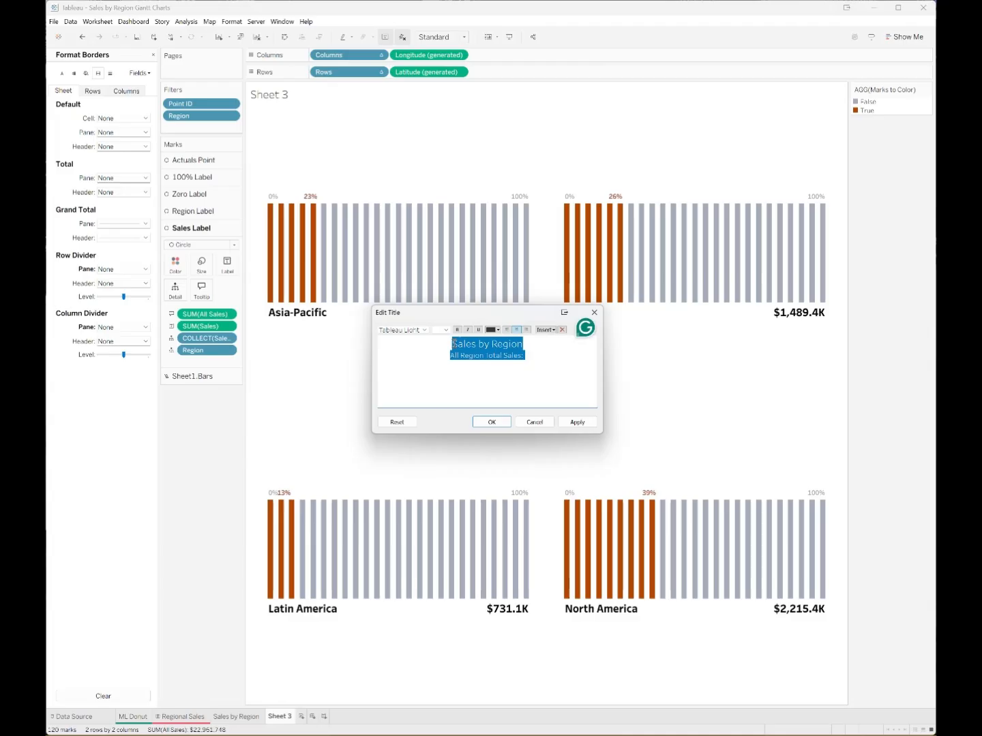
Insert the SUM(All Sales) field after "All Region Total Sales:" and apply the title.
{"action": "left_click", "coordinate": [525, 356]}
{"action": "left_click", "coordinate": [546, 330]}
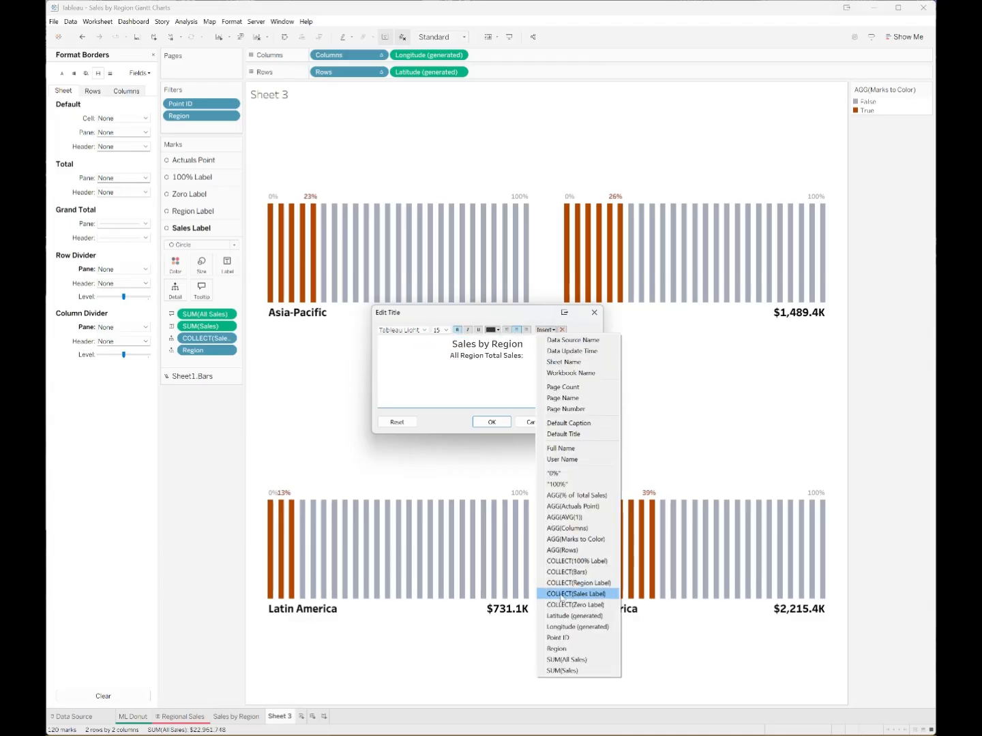
{"action": "left_click", "coordinate": [566, 659]}
{"action": "left_click", "coordinate": [574, 423]}
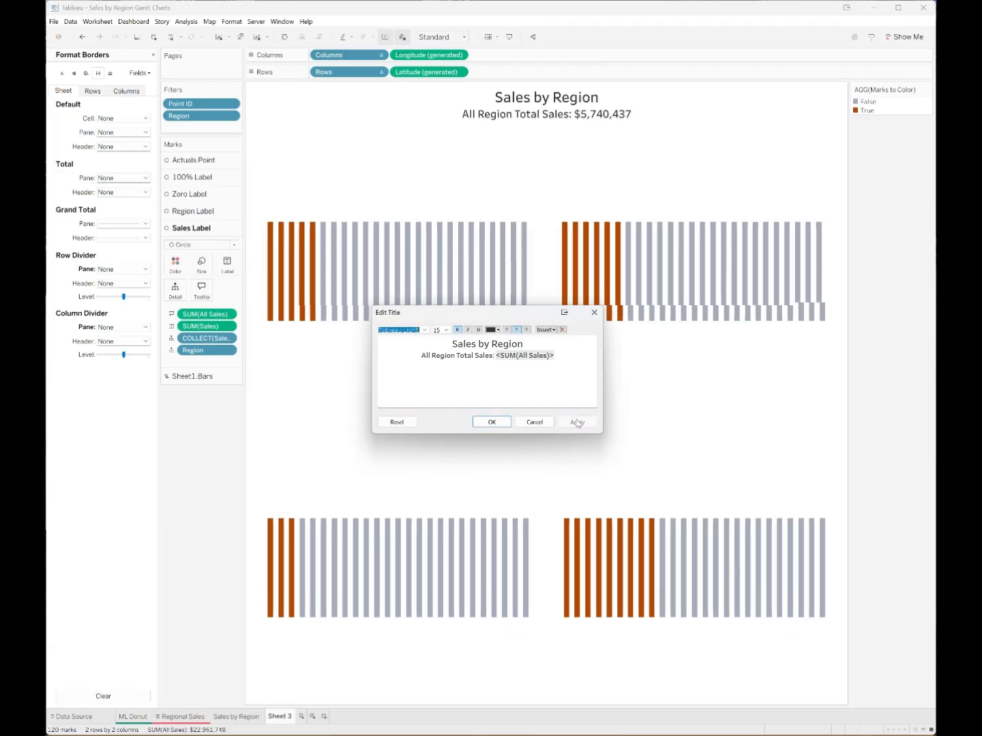
{"action": "left_click", "coordinate": [492, 423]}
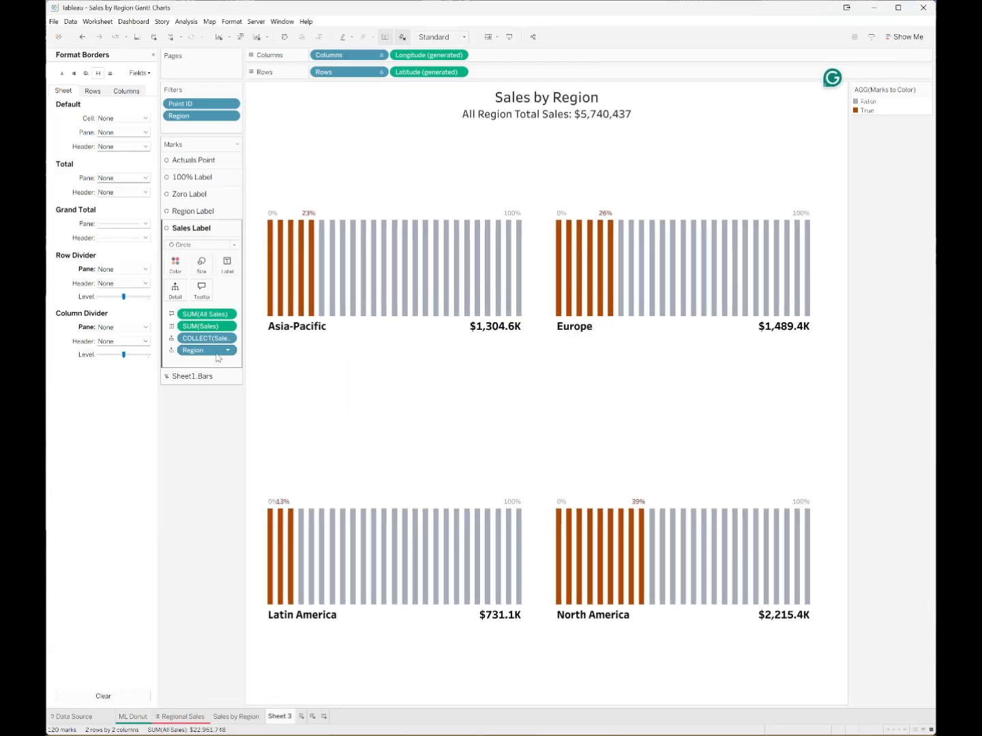
Format SUM(All Sales) pane numbers as custom currency with 1 decimal place and Millions (M) display units.
{"action": "left_click", "coordinate": [229, 316]}
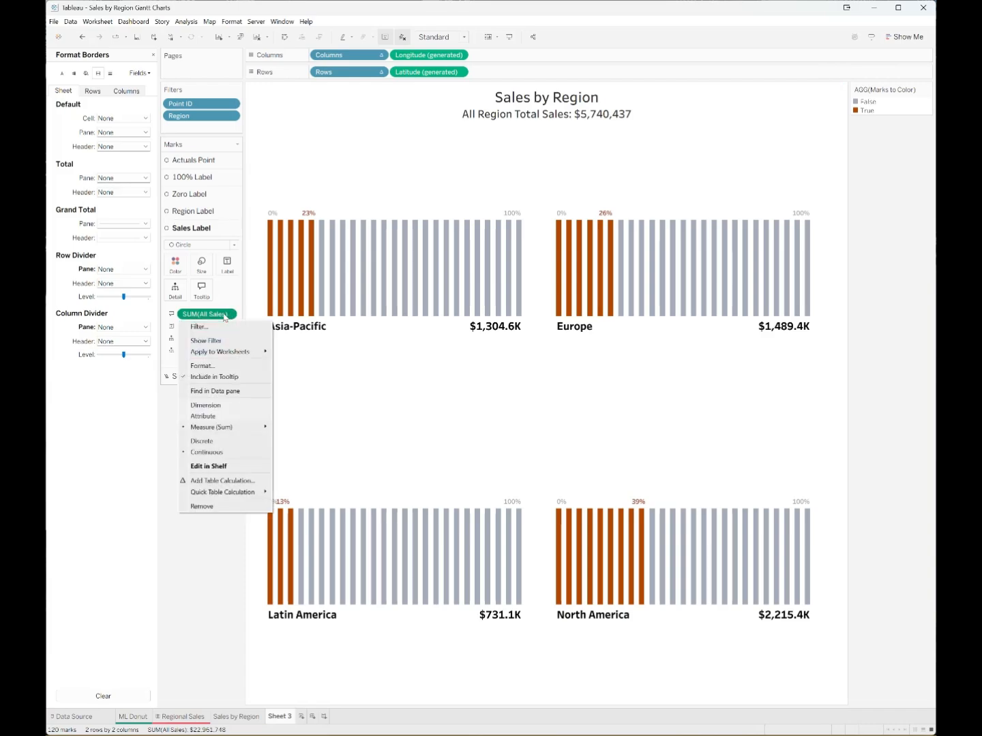
{"action": "left_click", "coordinate": [204, 365]}
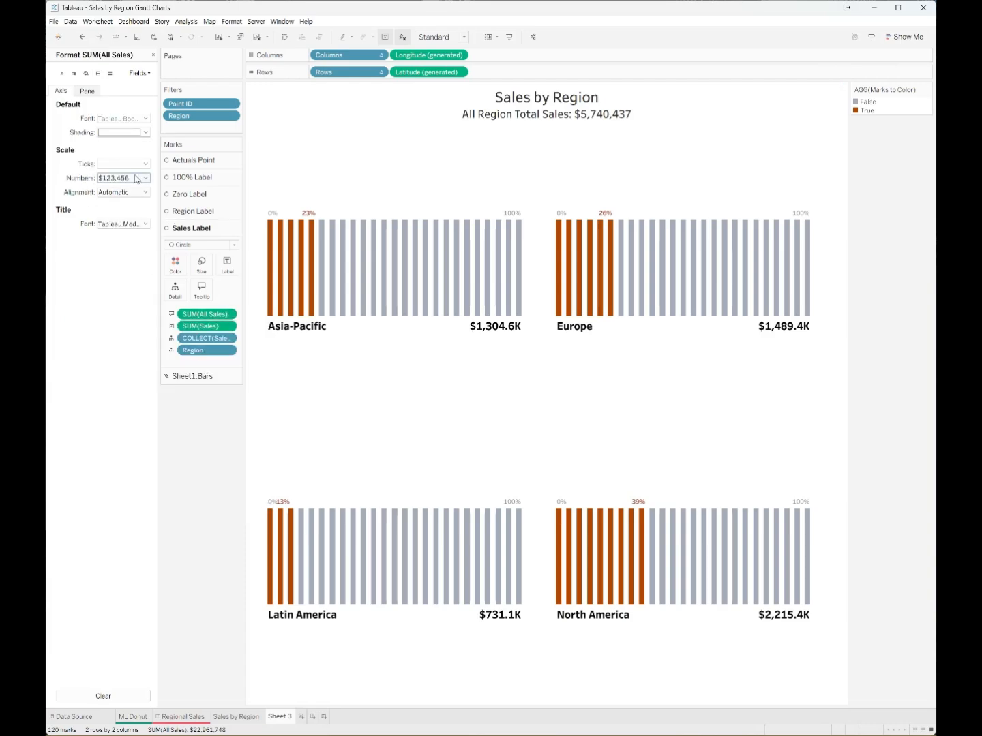
{"action": "left_click", "coordinate": [87, 91]}
{"action": "left_click", "coordinate": [133, 145]}
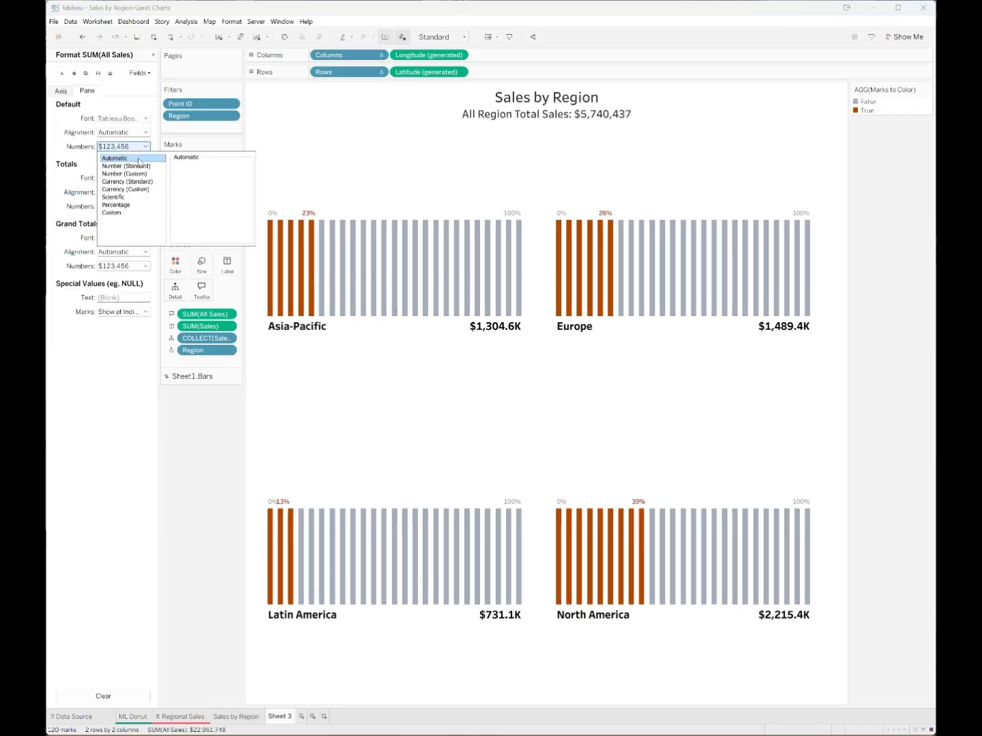
{"action": "left_click", "coordinate": [126, 189]}
{"action": "left_click", "coordinate": [193, 176]}
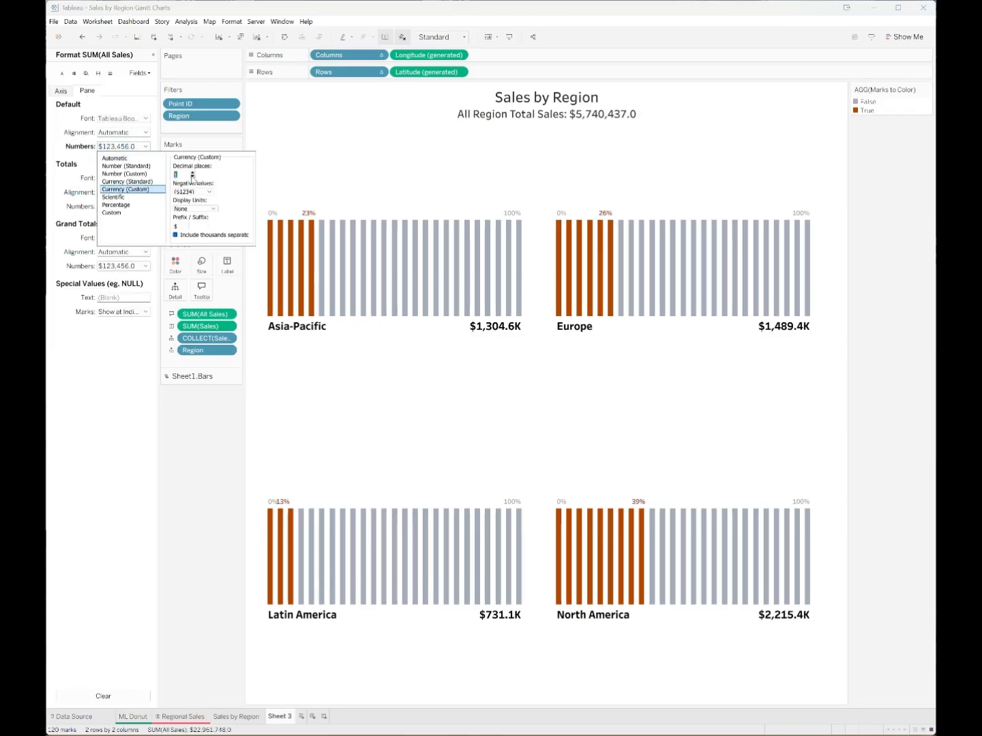
{"action": "left_click", "coordinate": [212, 210]}
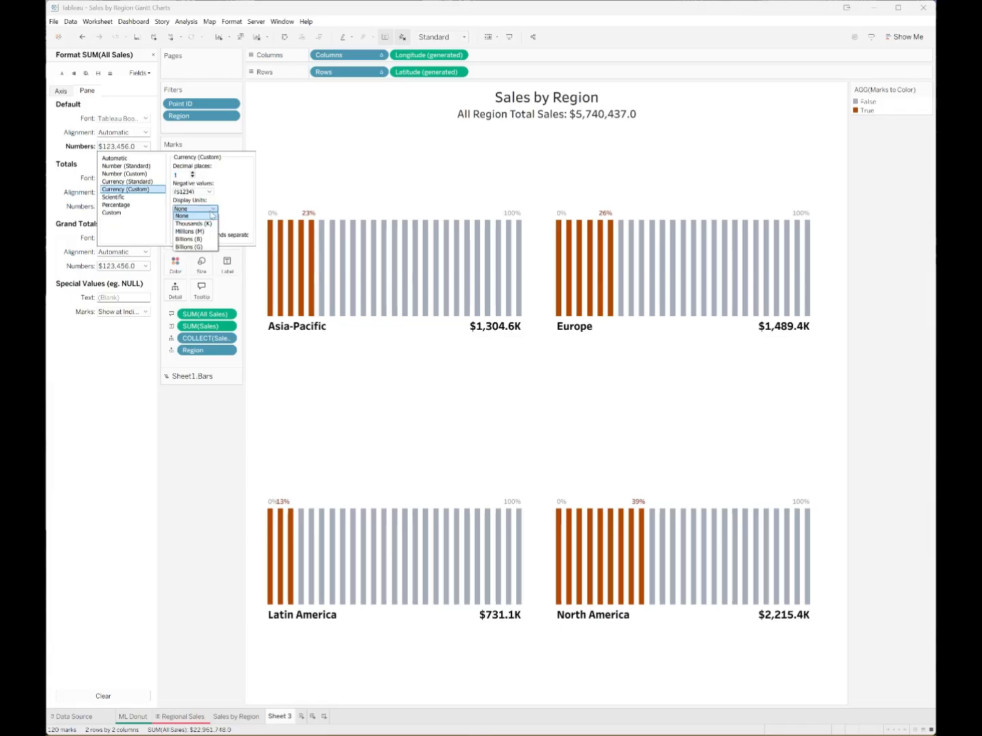
{"action": "left_click", "coordinate": [208, 232]}
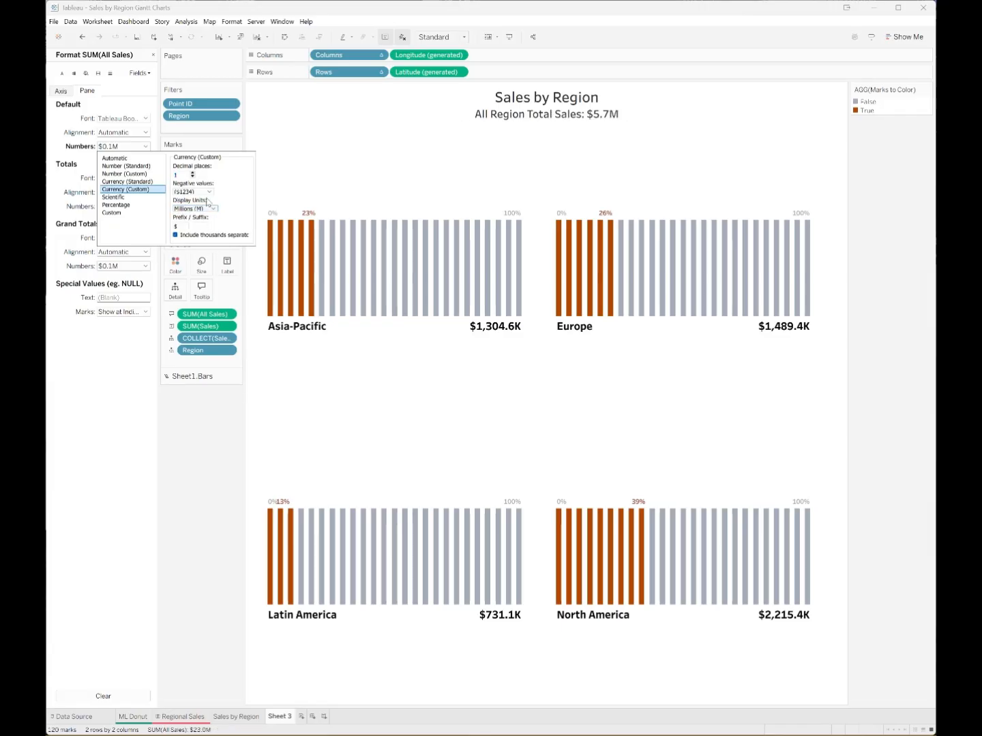
{"action": "left_click", "coordinate": [129, 379]}
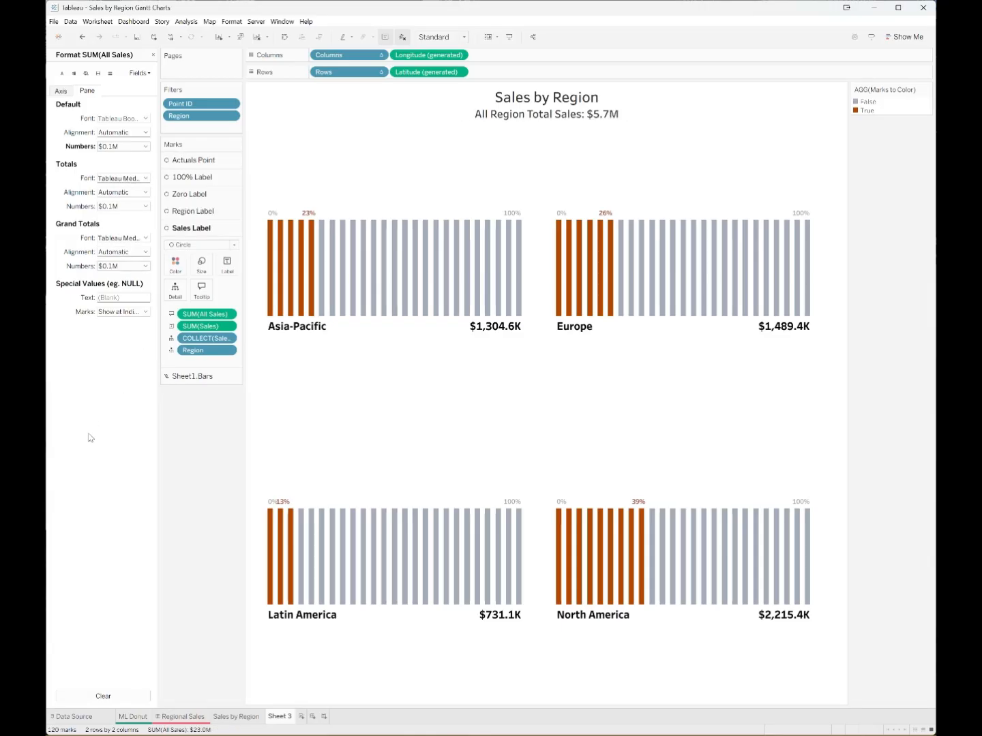
{"action": "left_click", "coordinate": [153, 55]}
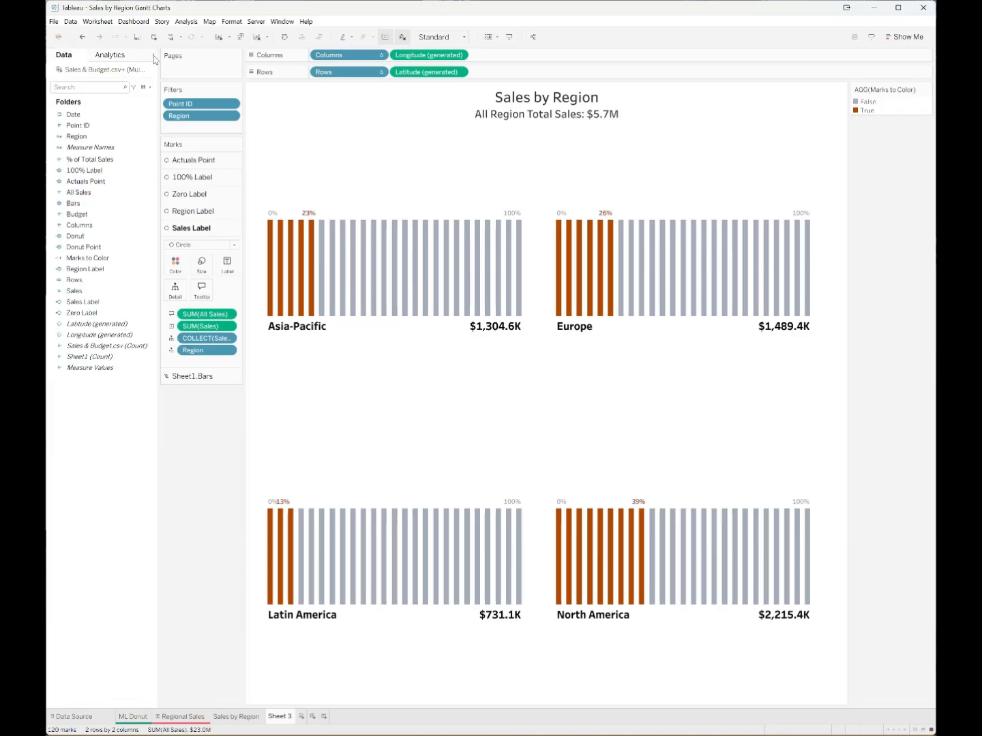